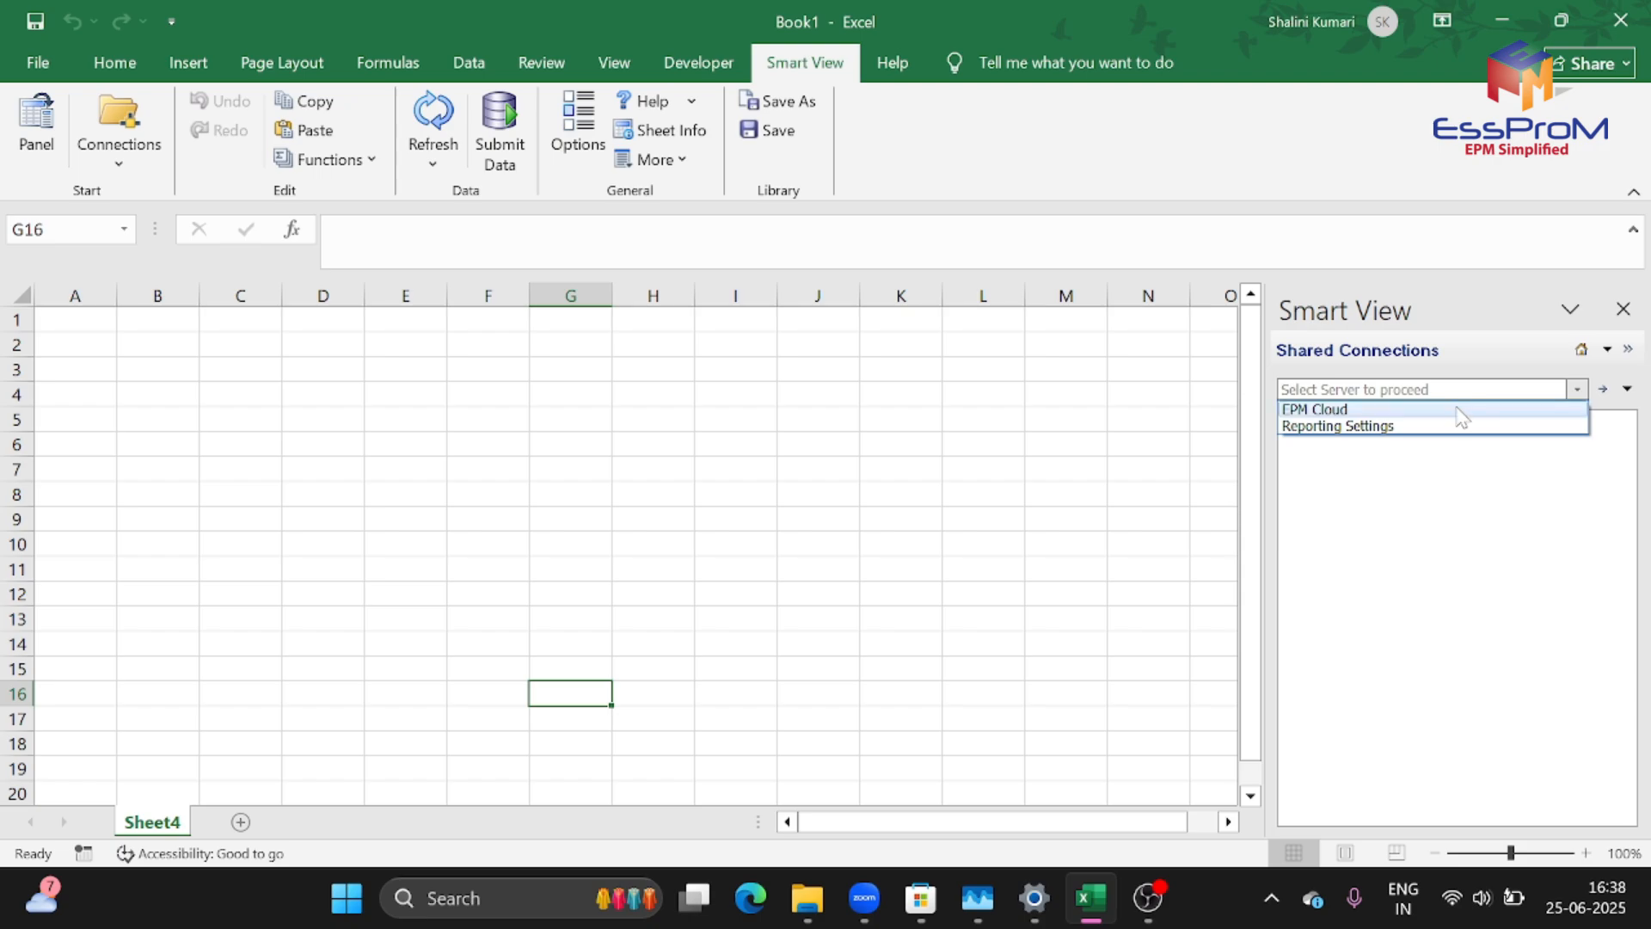
- Connect to the EPM Cloud shared connection and expand the NetSuite - test application
left_click(1290, 409)
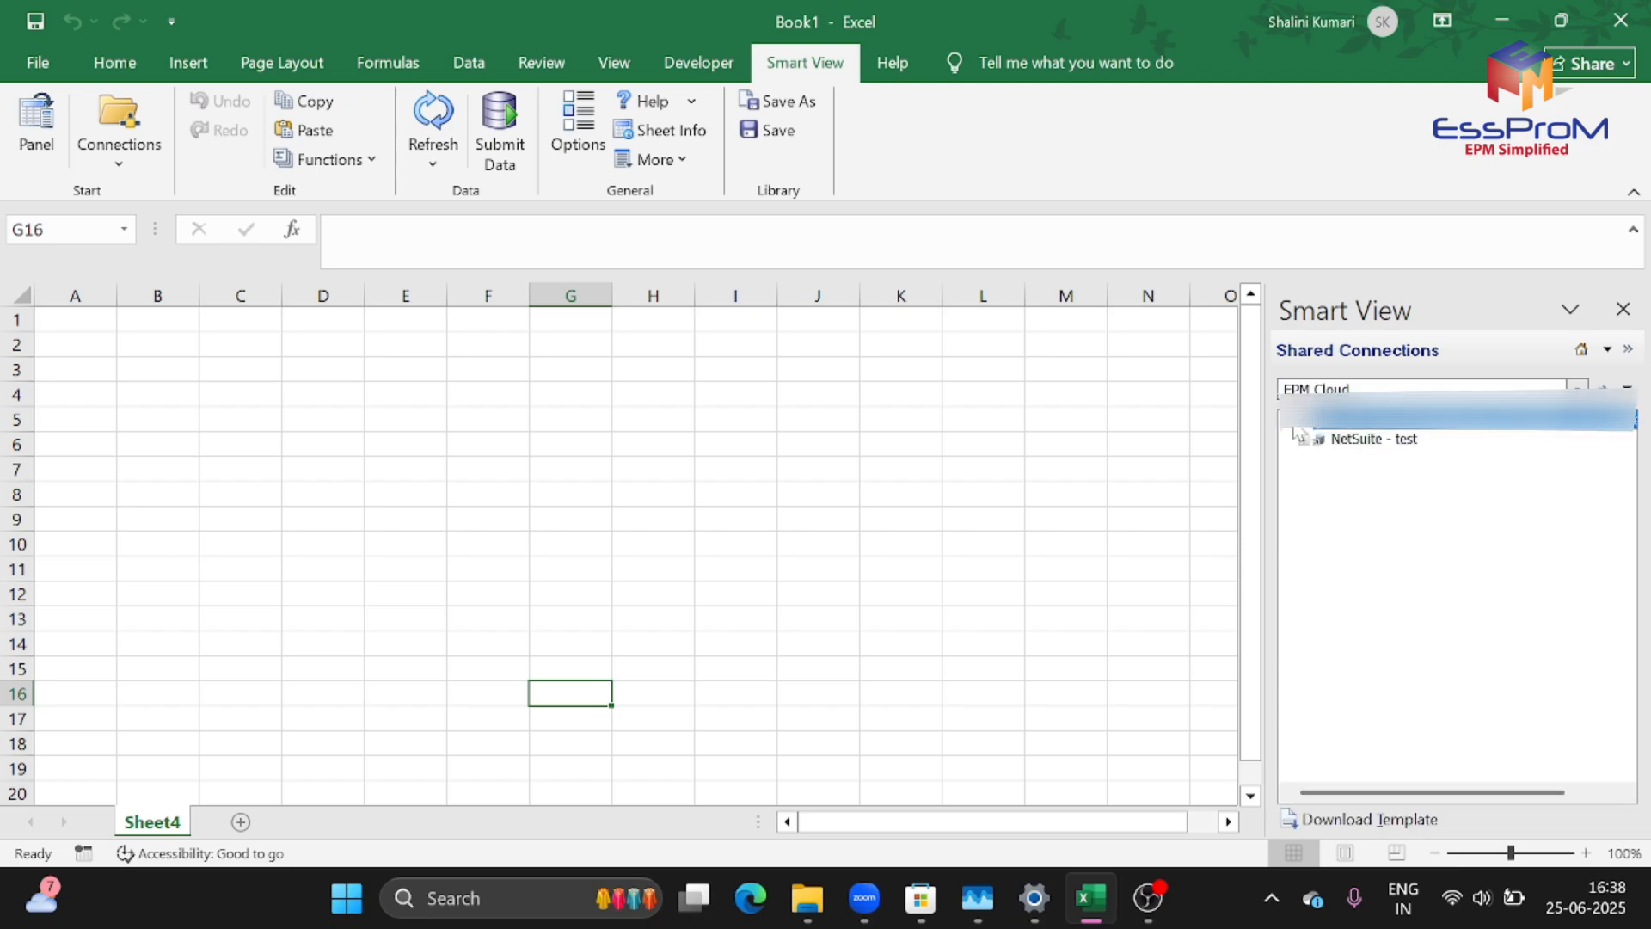
left_click(1305, 440)
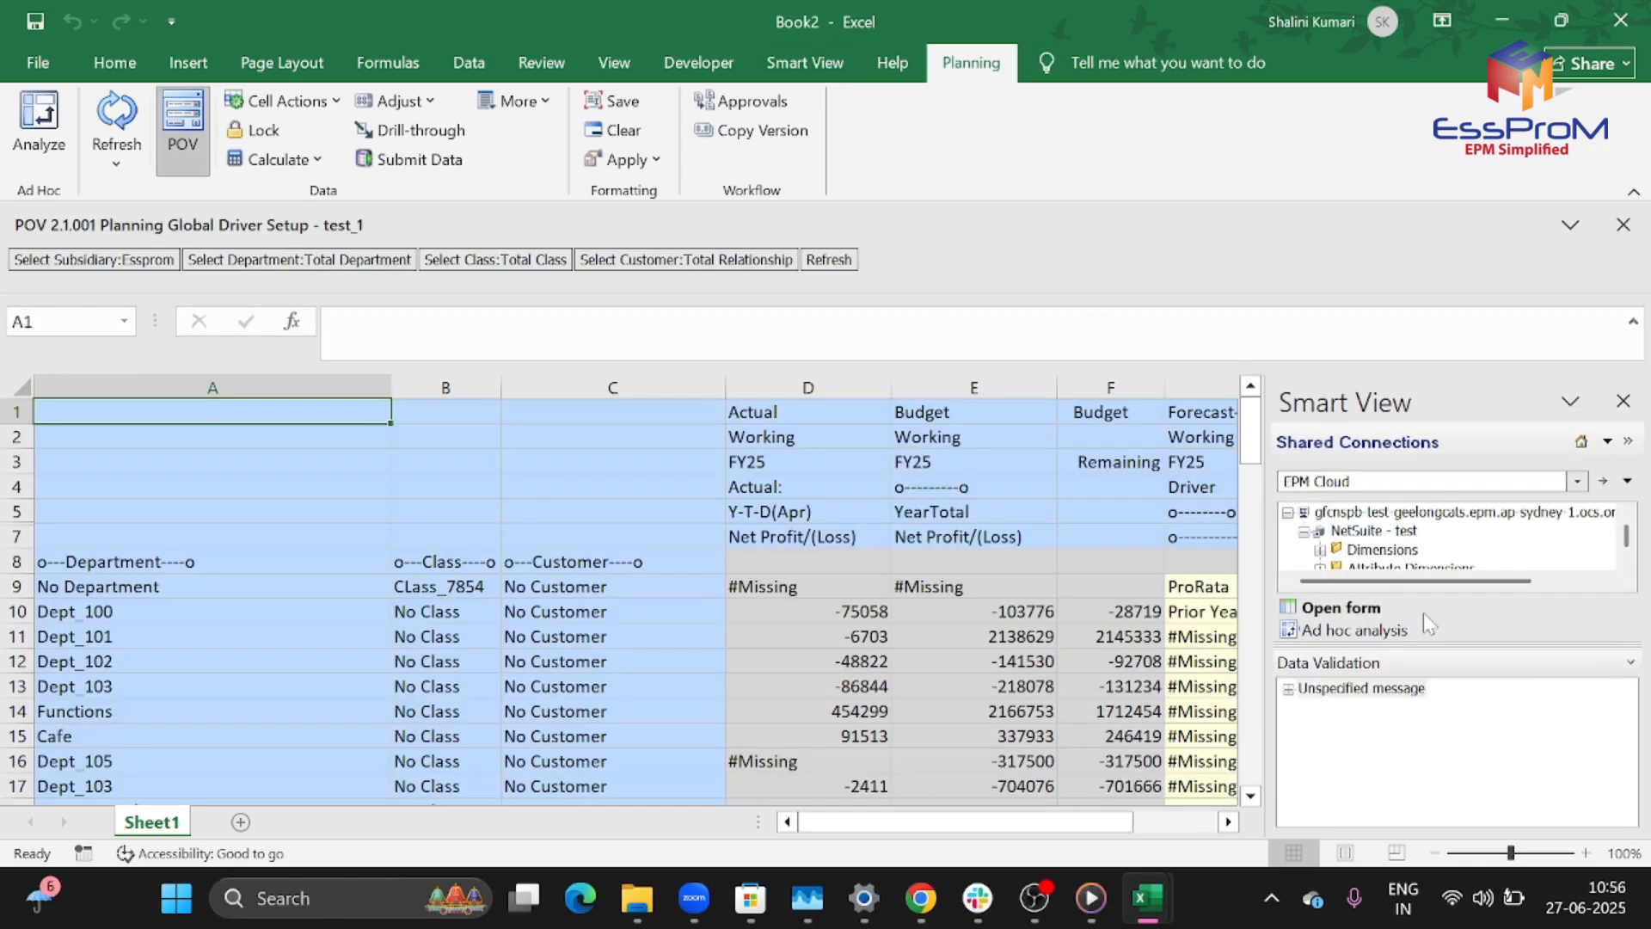
- Set the Forecast-2 drivers of Dept_101 to ProRata for both FY25 and FY26
left_click(1255, 637)
left_click(1356, 636)
left_click(1202, 718)
left_click(1447, 637)
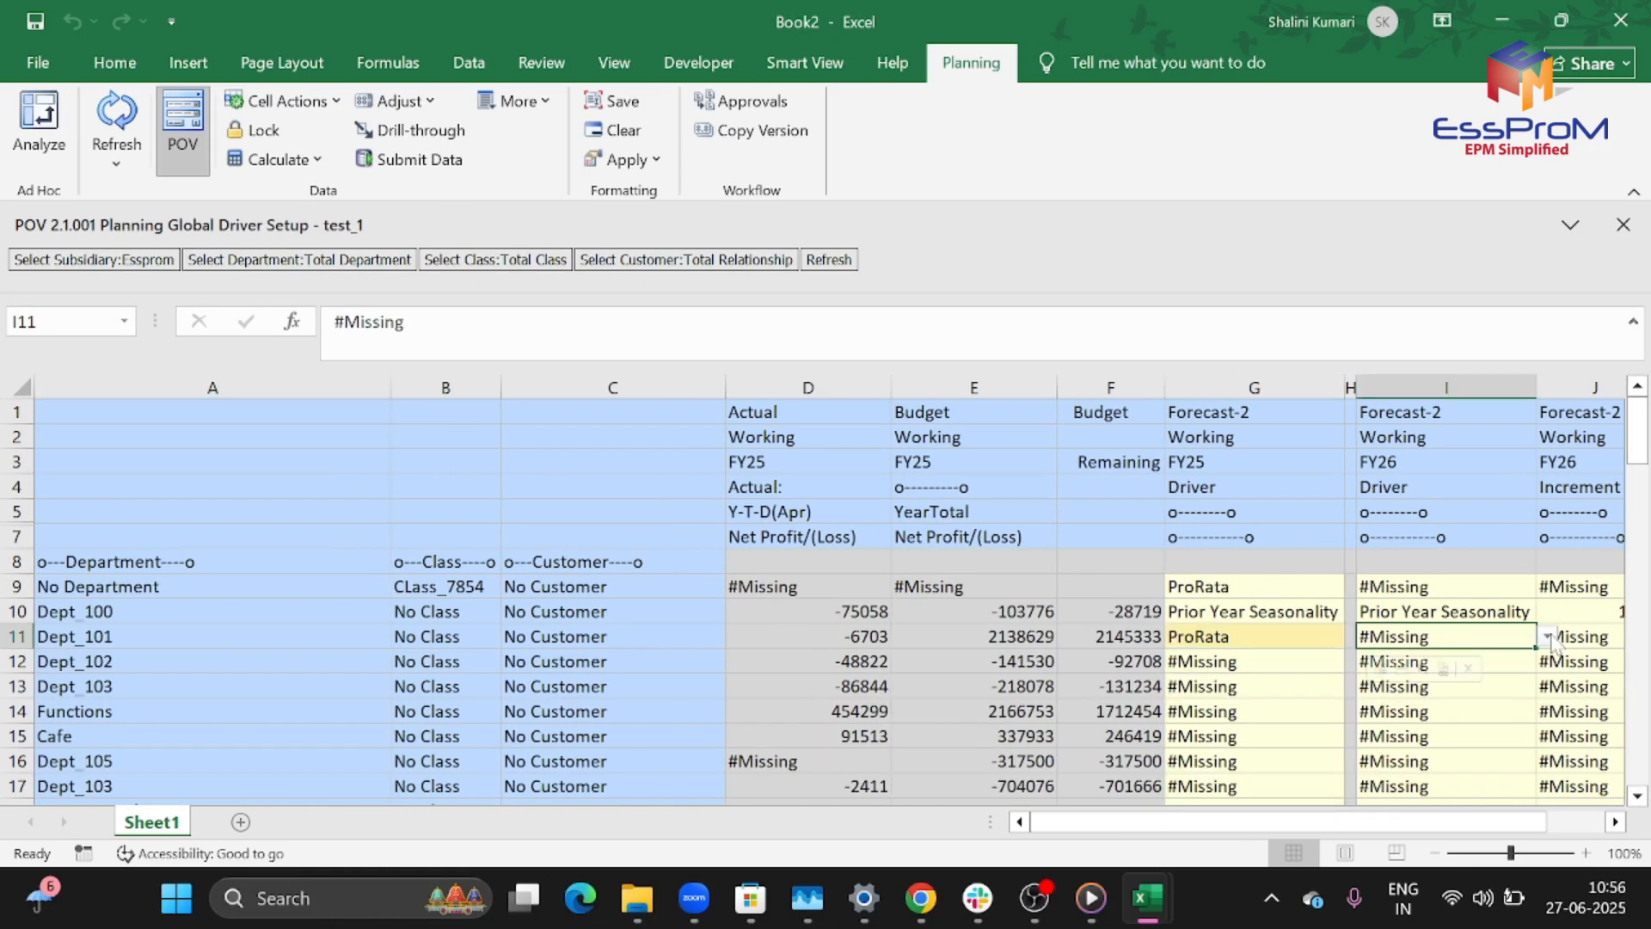
left_click(1547, 636)
left_click(1395, 718)
- Enter a 10% FY26 increment for Dept_101 and submit the form data
scroll(1390, 664, "right", 3)
left_click(1238, 636)
type("10%")
left_click(1421, 637)
left_click(402, 160)
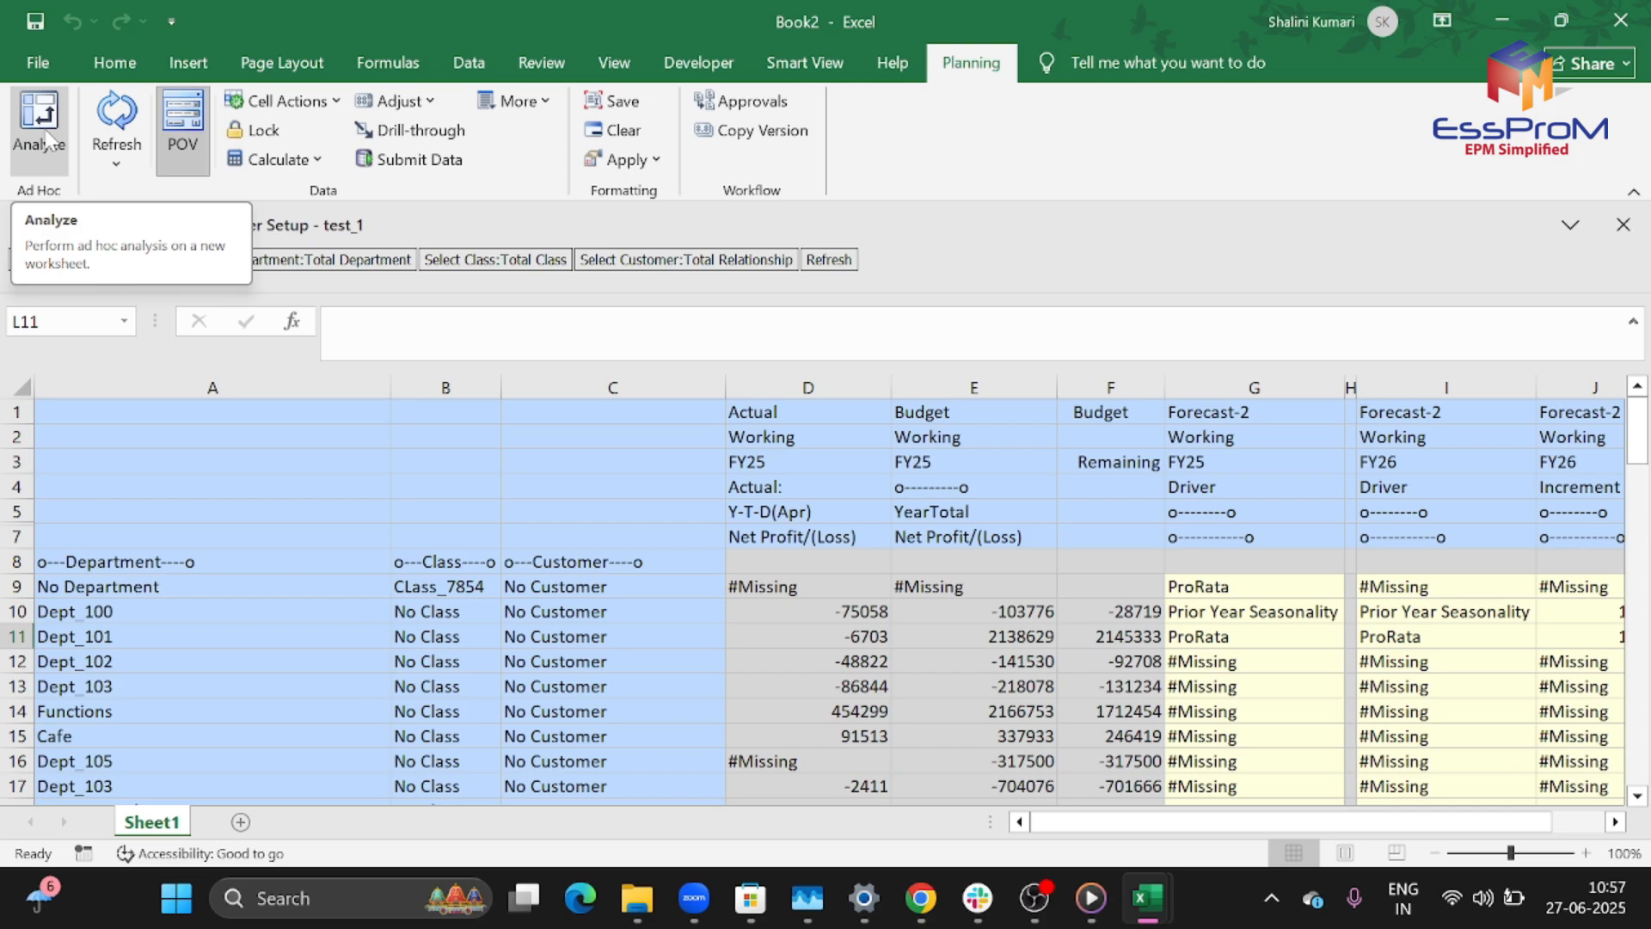
- Start an ad hoc analysis of the form on a new worksheet and look across its columns
left_click(43, 127)
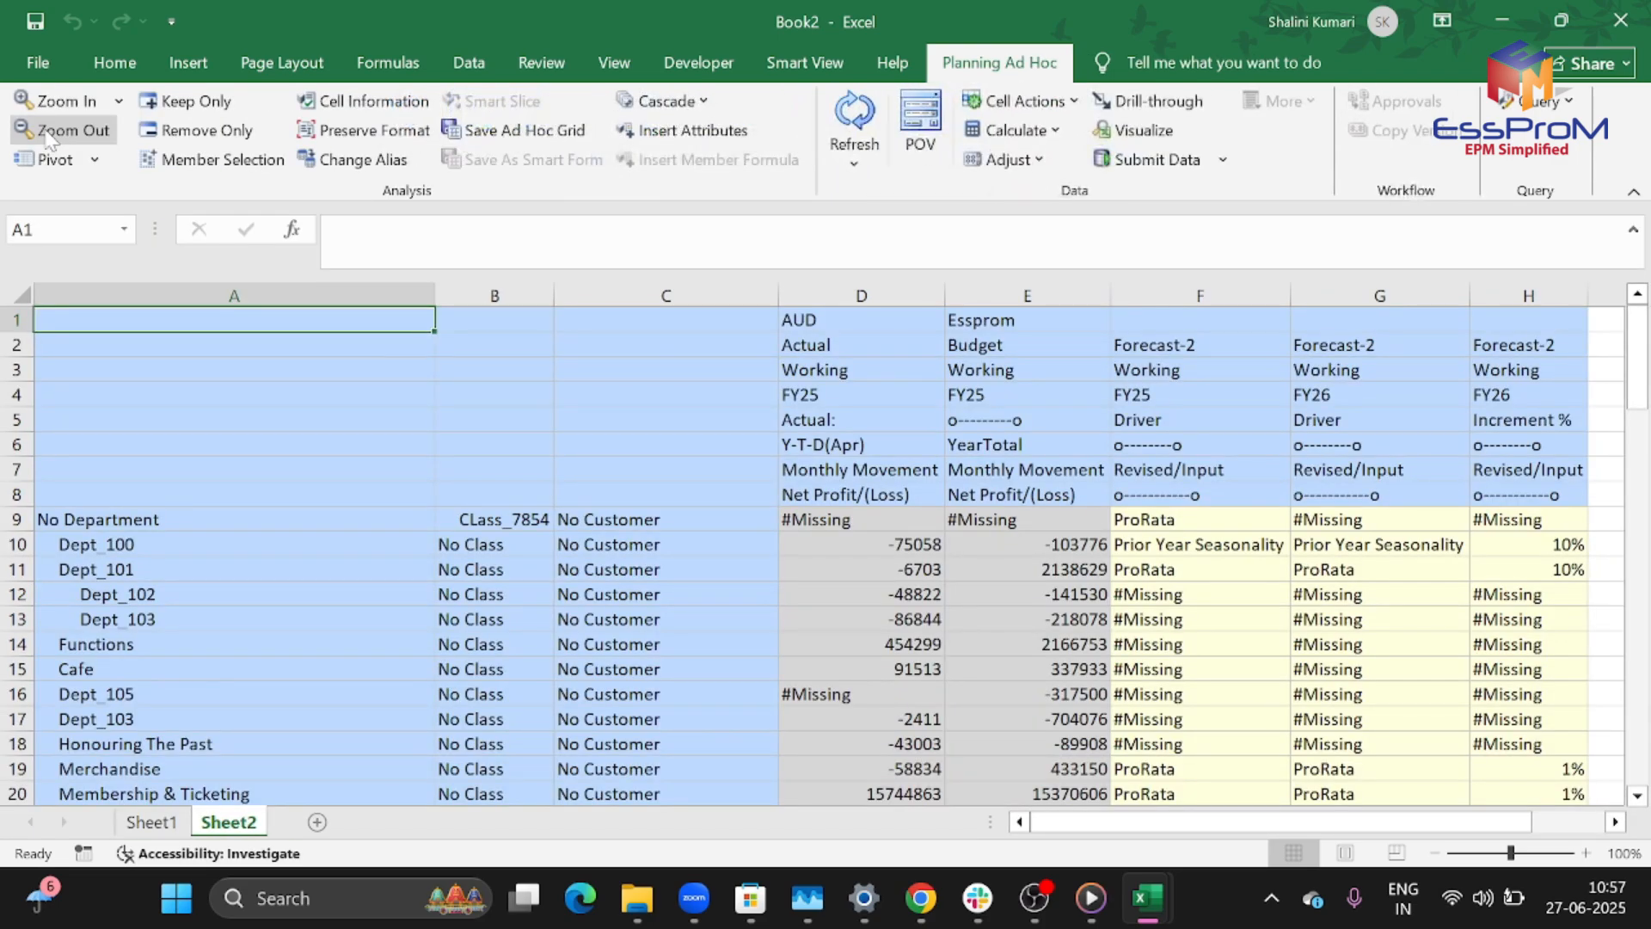
scroll(961, 555, "right", 3)
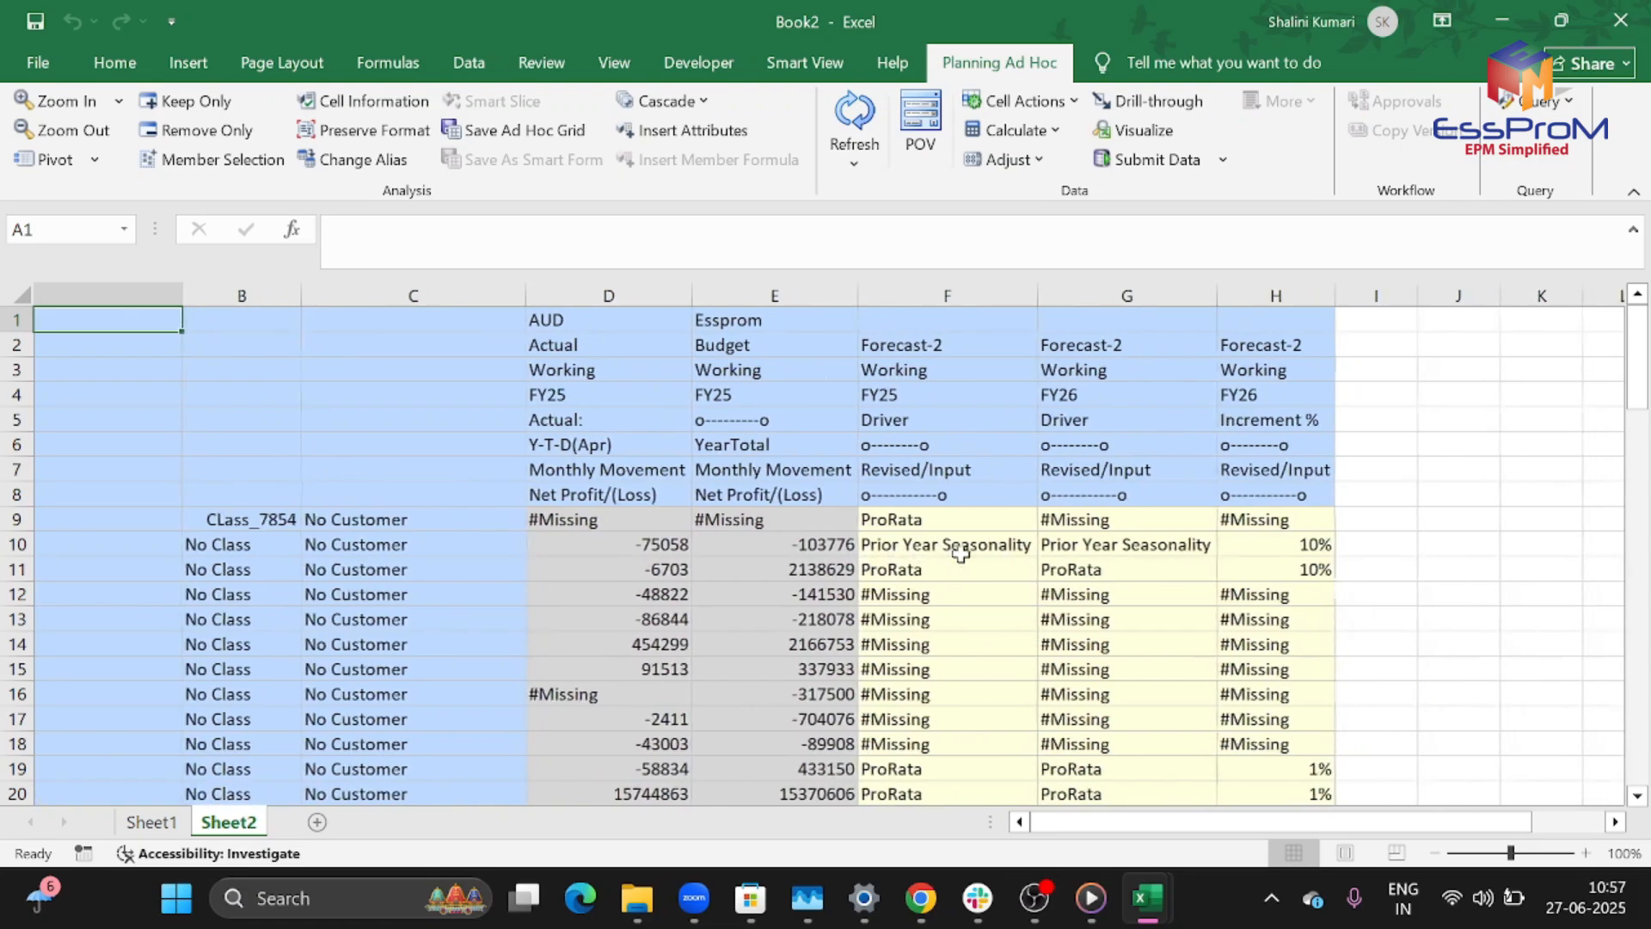
scroll(960, 555, "right", 2)
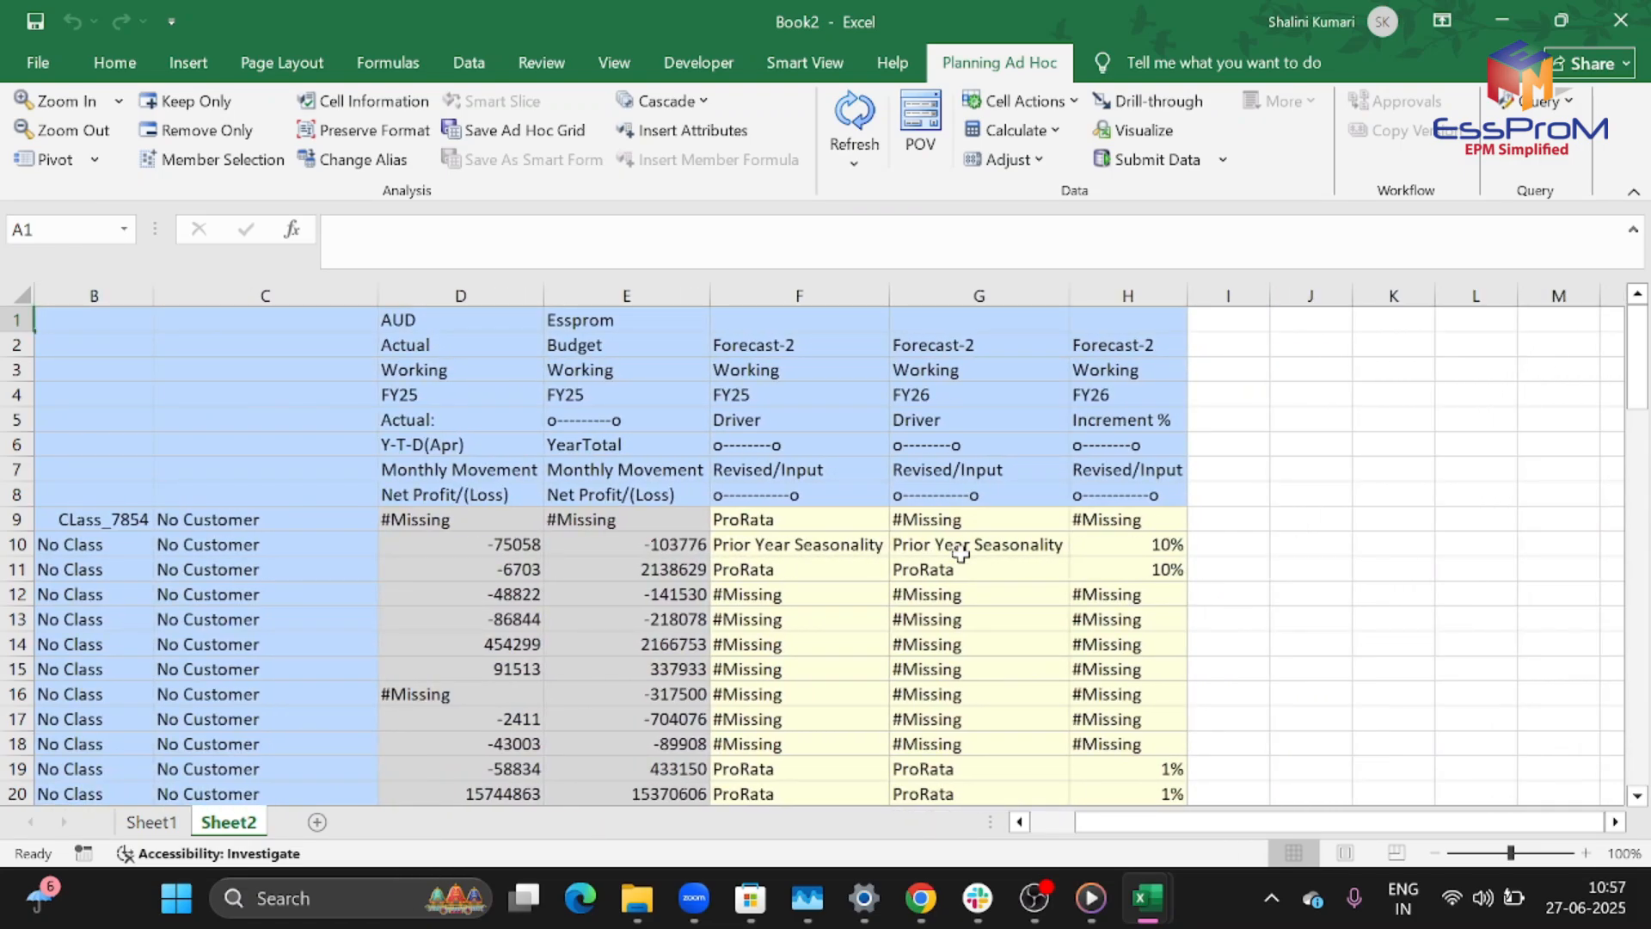
scroll(961, 554, "left", 5)
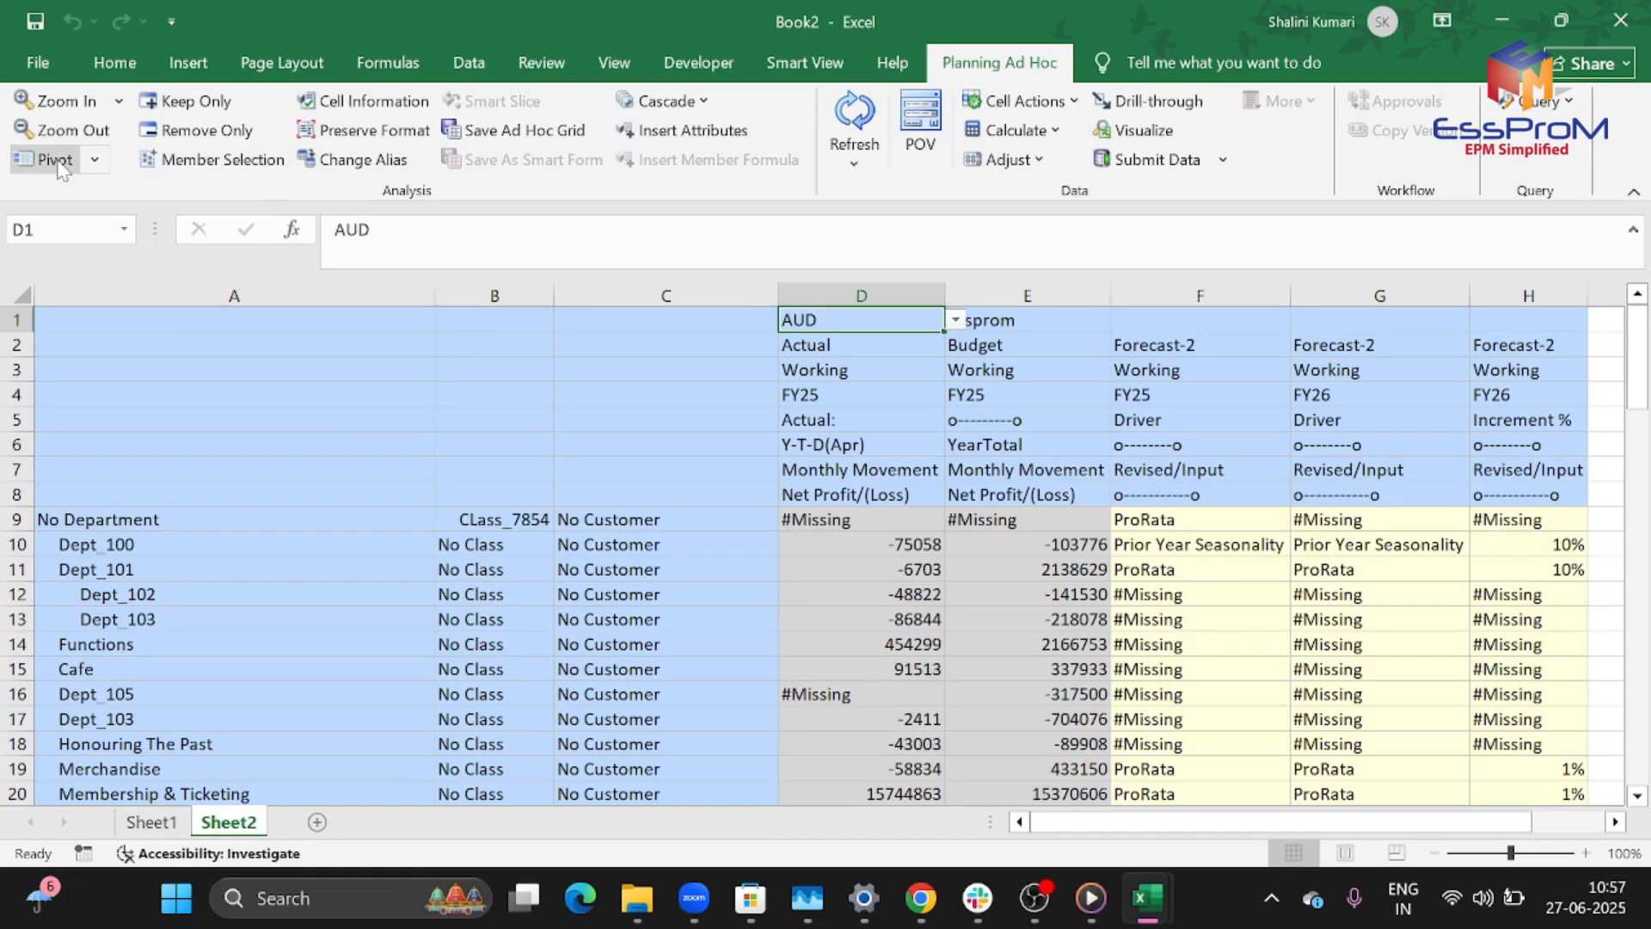
- Pivot the AUD and Essprom members from the column headers to the rows, and select the Essprom row member
left_click(57, 162)
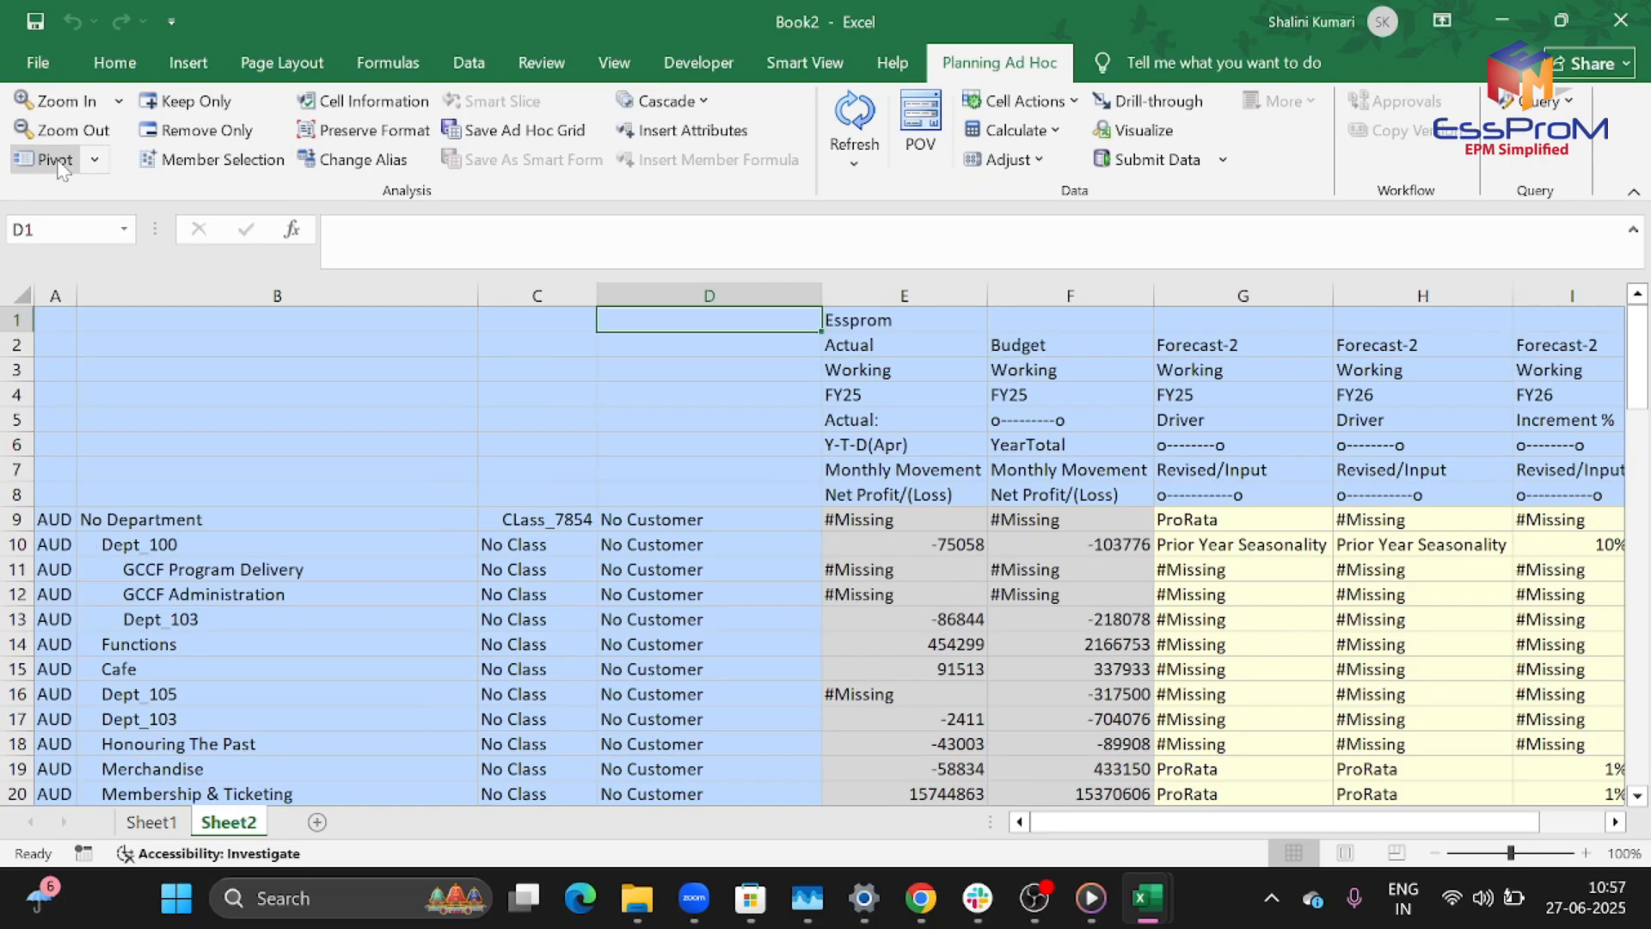
left_click(879, 321)
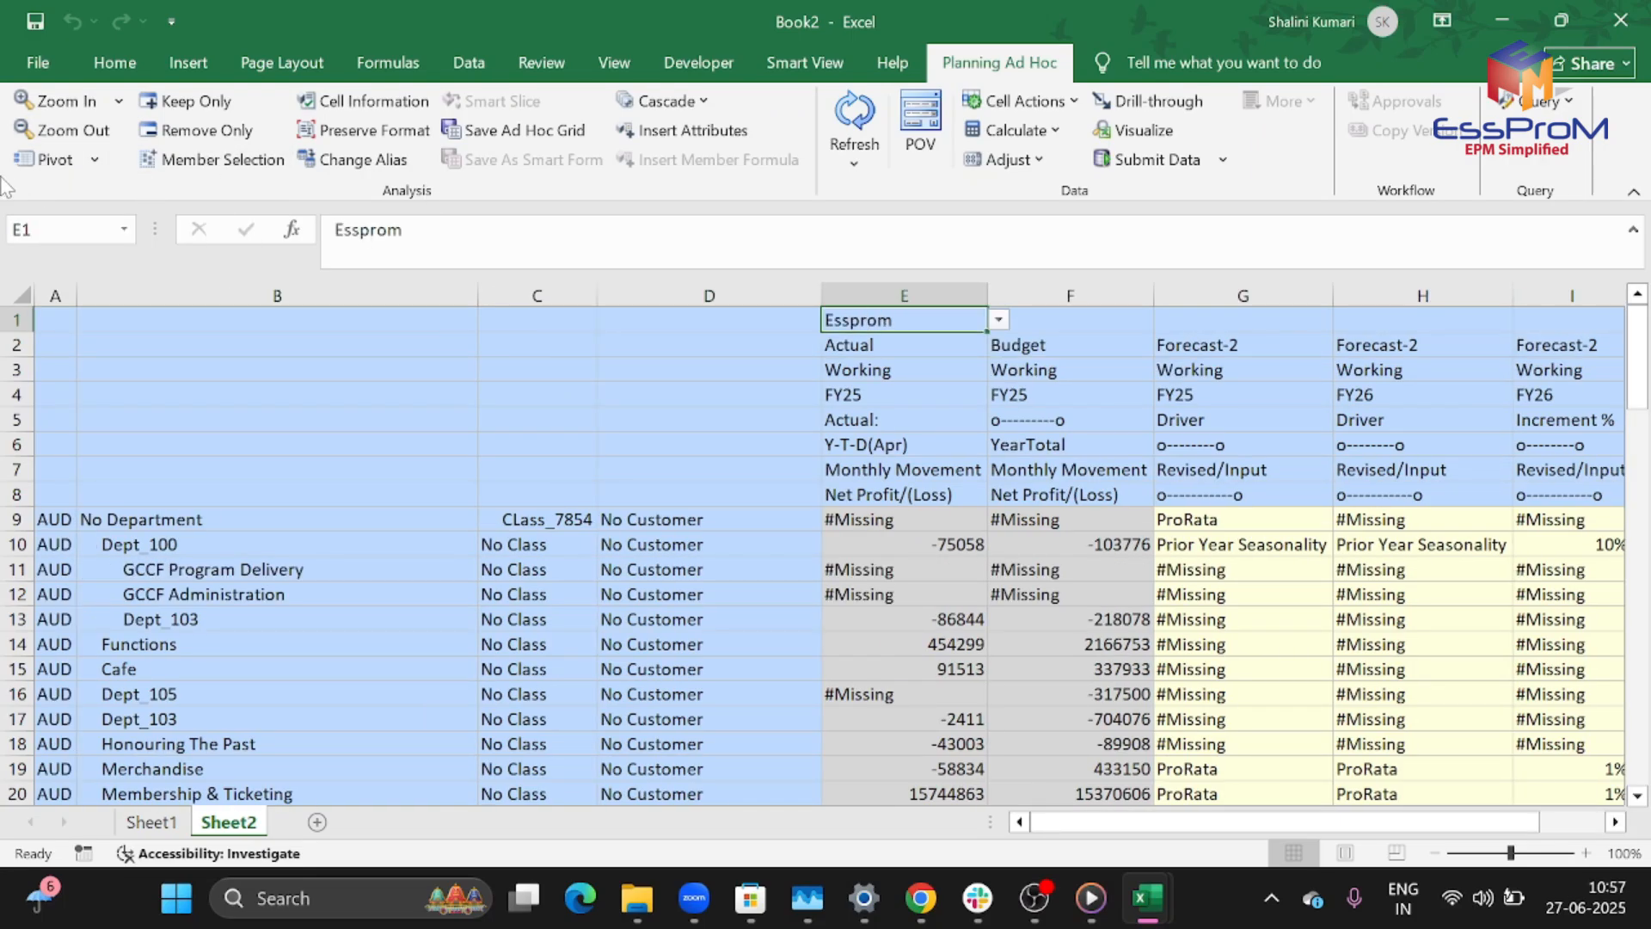
left_click(50, 162)
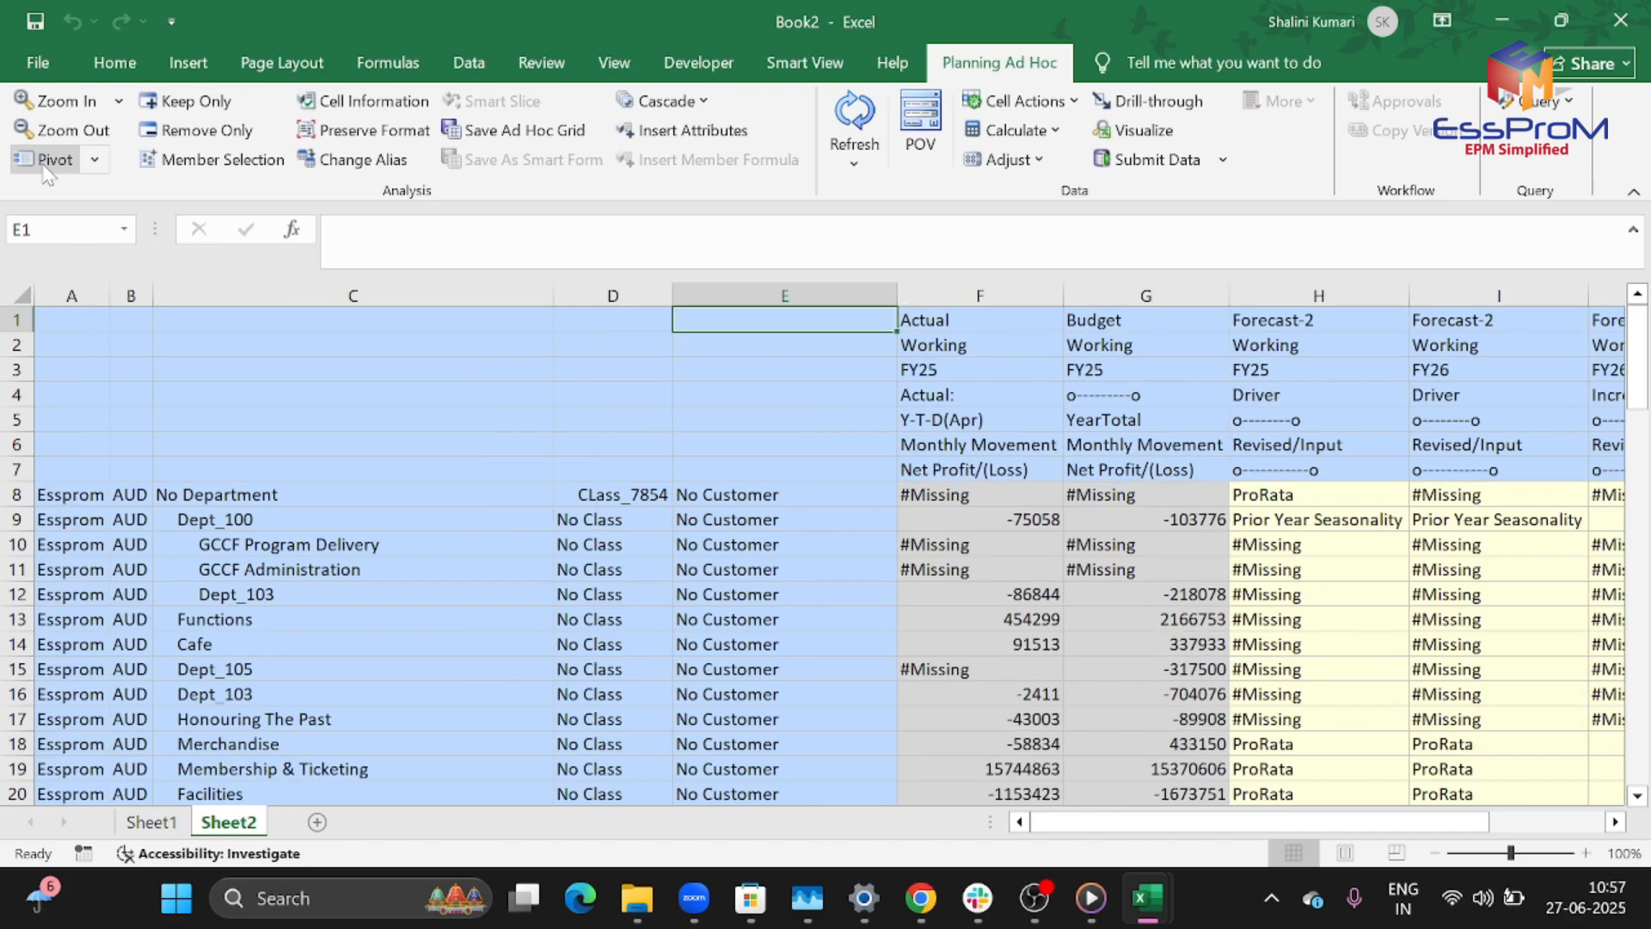
left_click(73, 497)
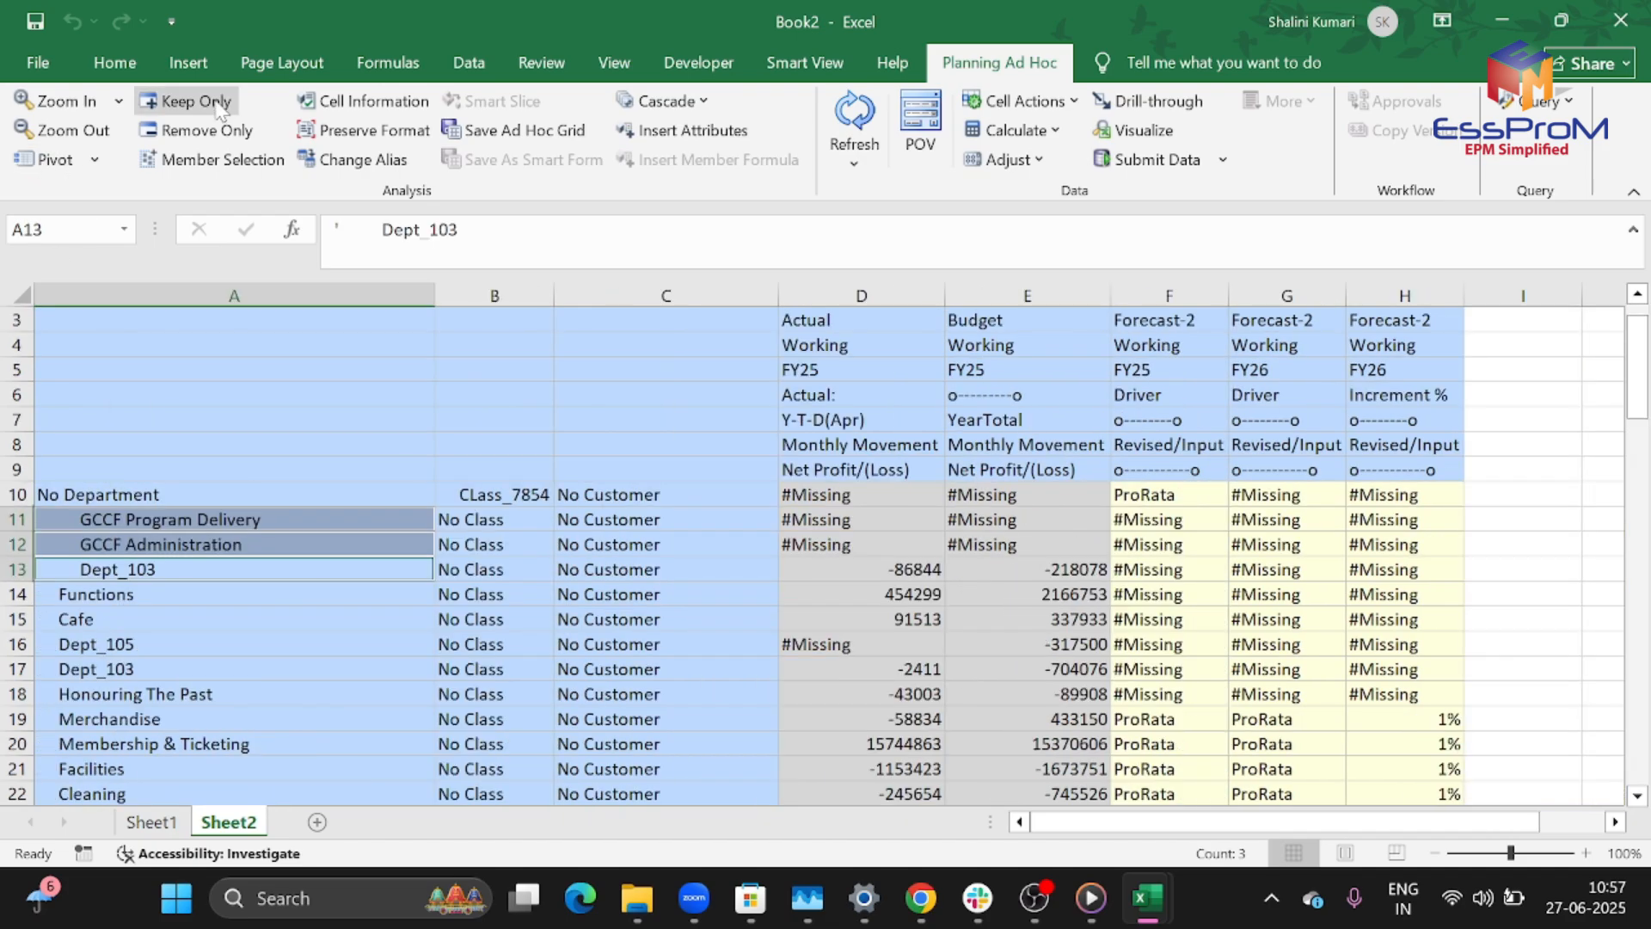
- Keep only the GCCF Program Delivery, GCCF Administration and indented Dept_103 rows in the ad hoc grid
left_click(196, 102)
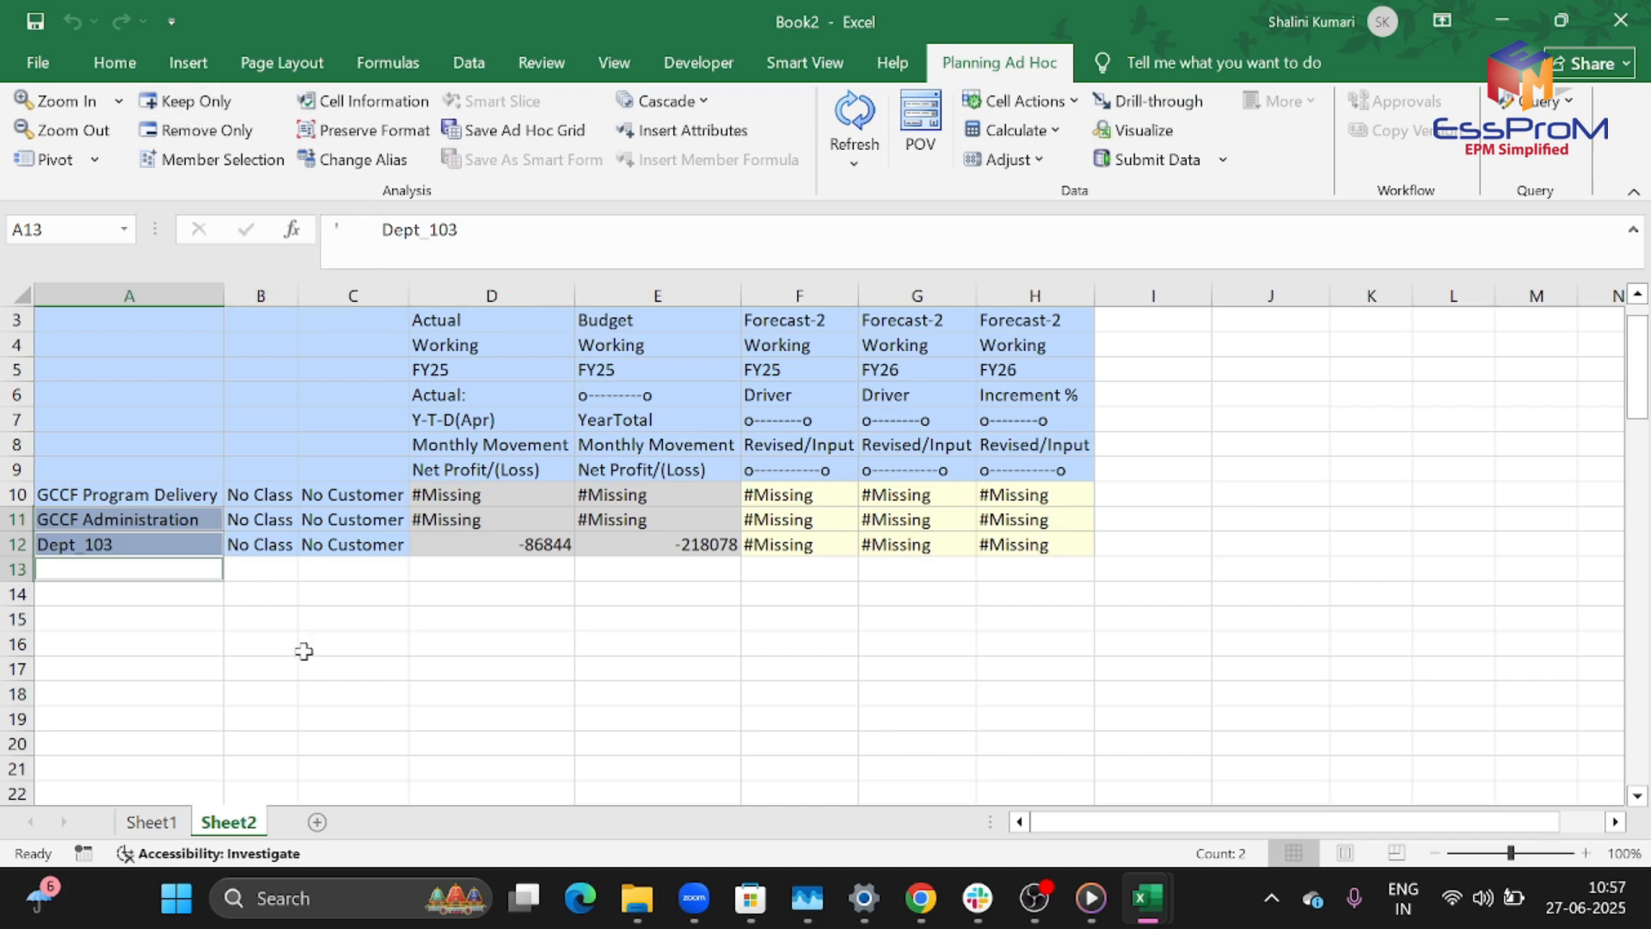
scroll(307, 650, "right", 1)
scroll(307, 650, "left", 2)
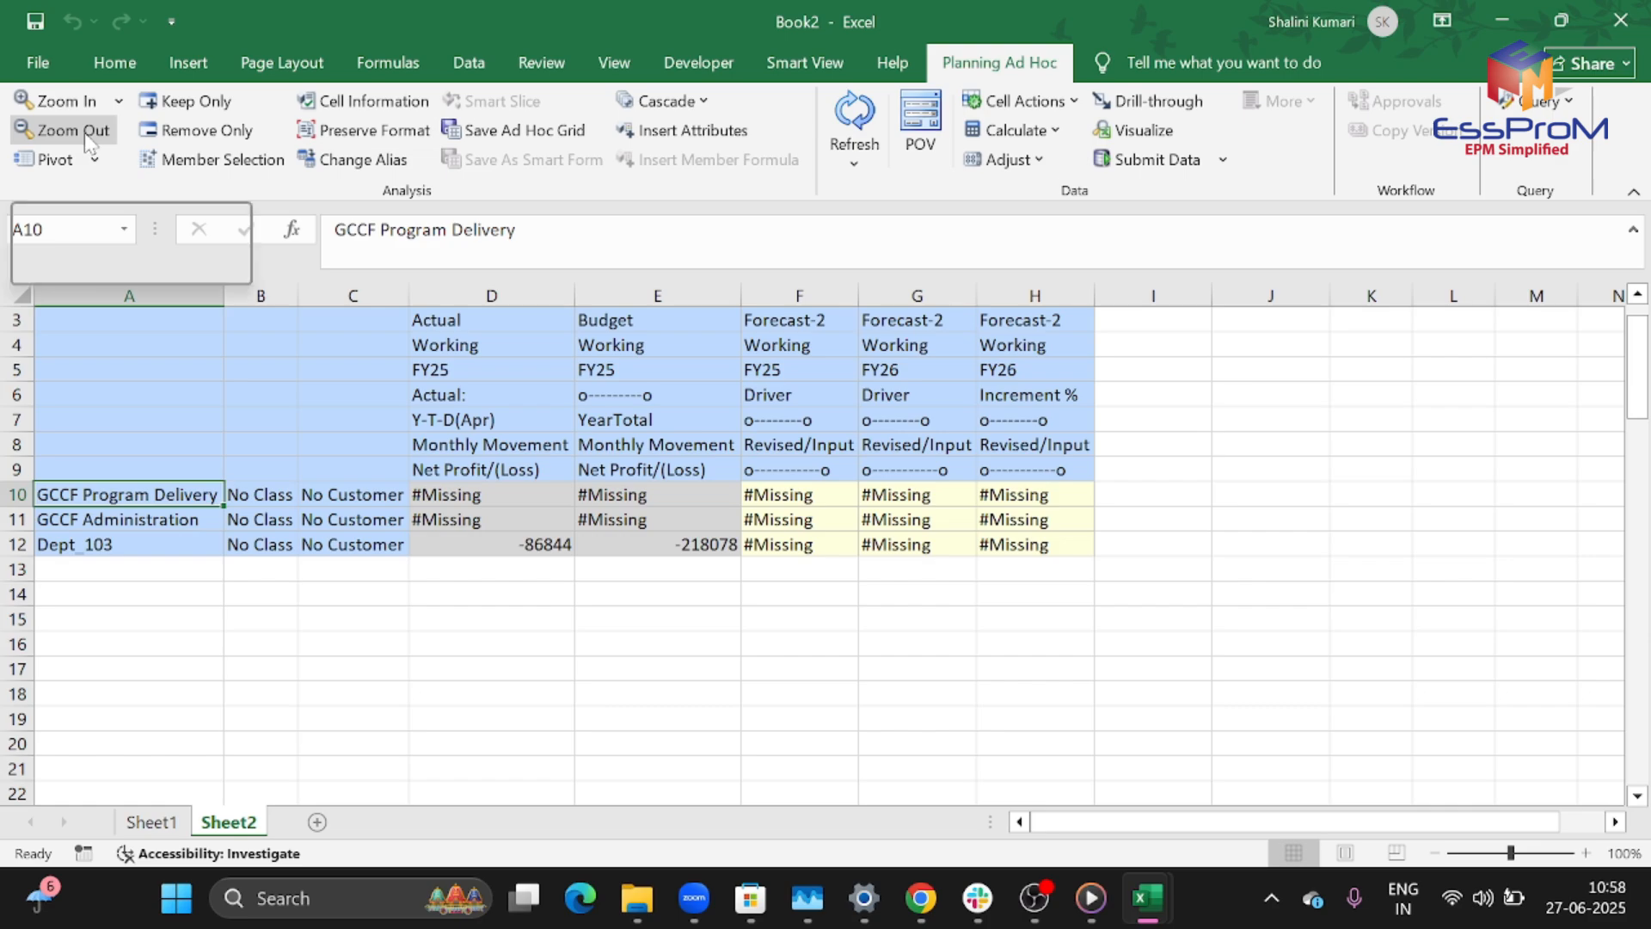
- Zoom out from GCCF Program Delivery to Foundations(Consolidated), and zoom in on that member to the bottom level
left_click(85, 131)
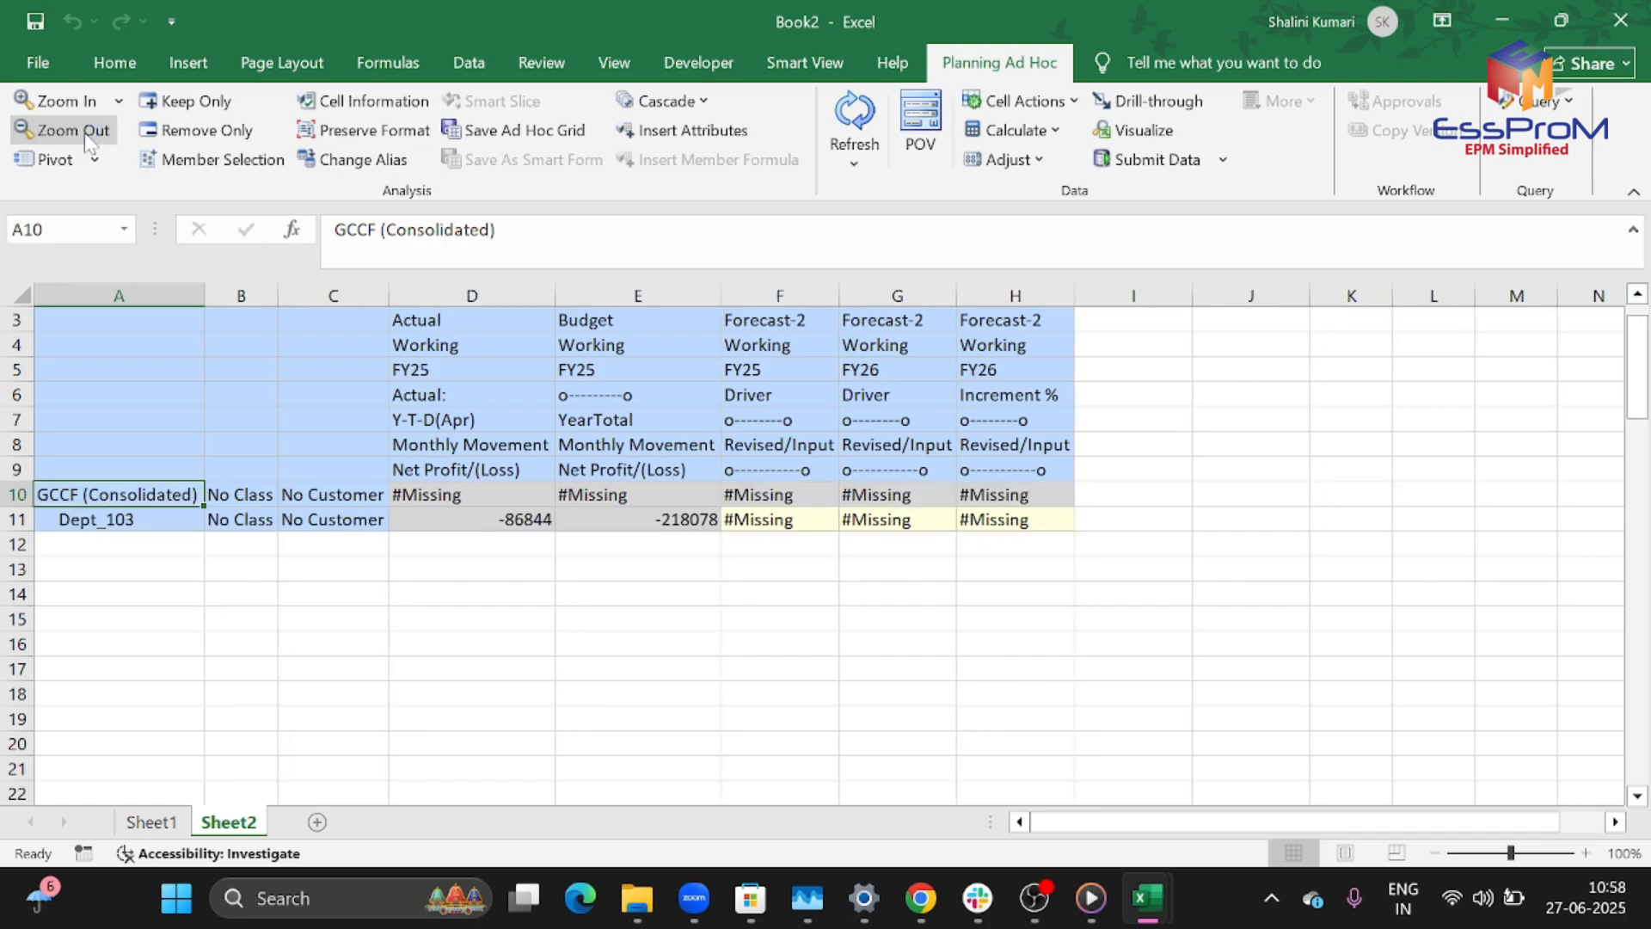
left_click(83, 131)
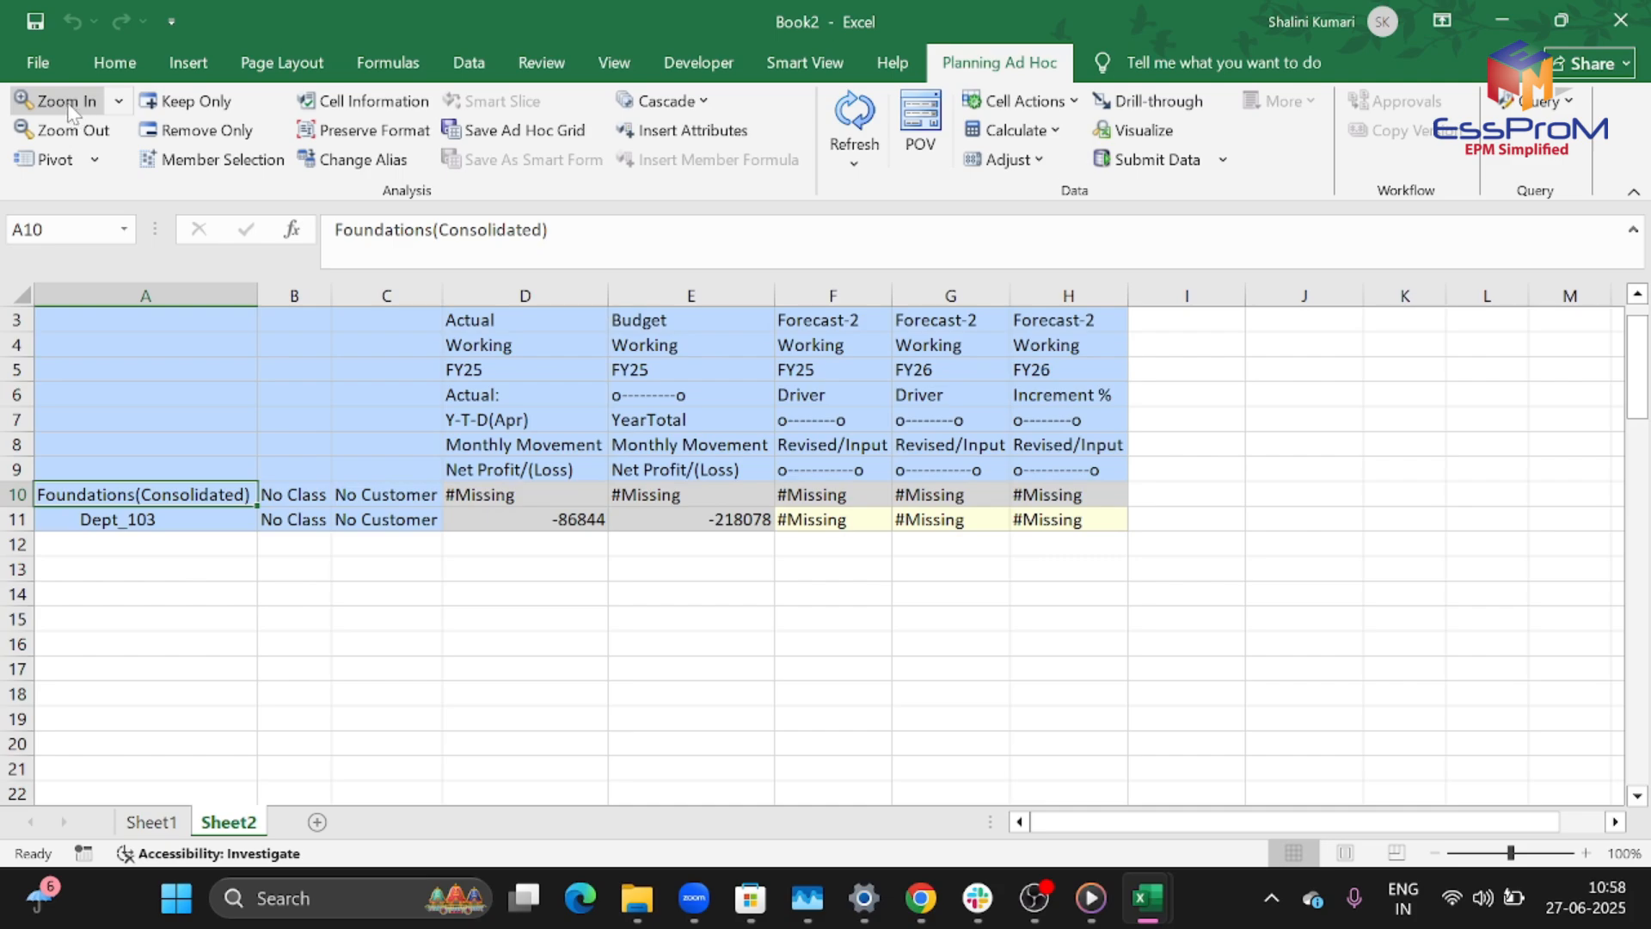
left_click(83, 103)
left_click(205, 130)
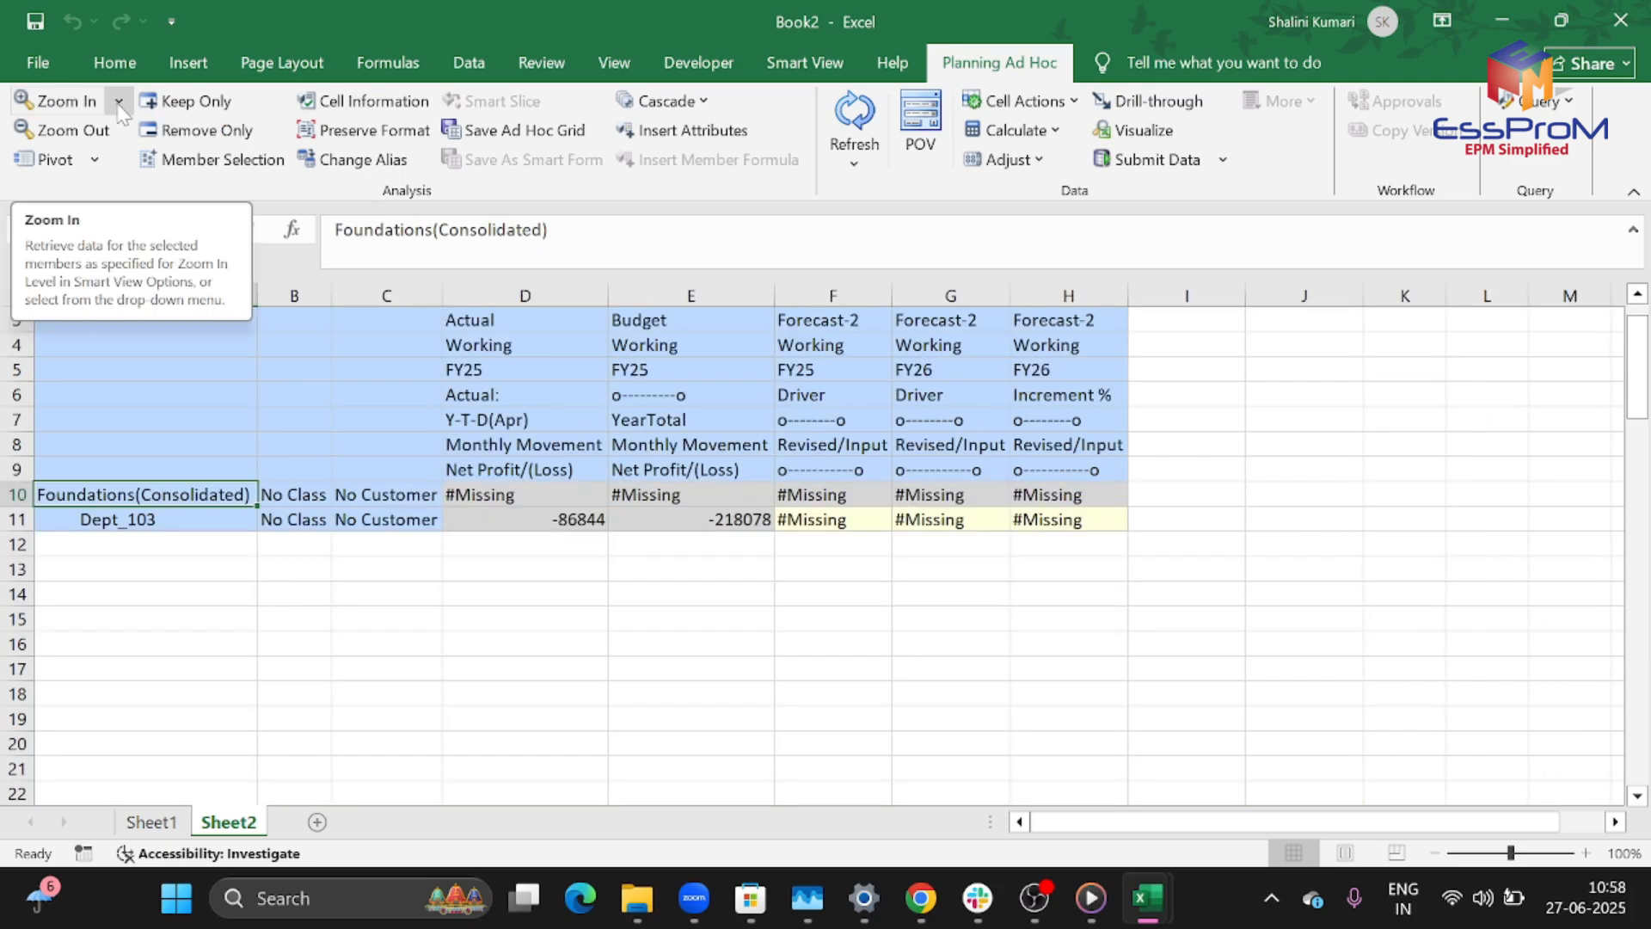
left_click(118, 101)
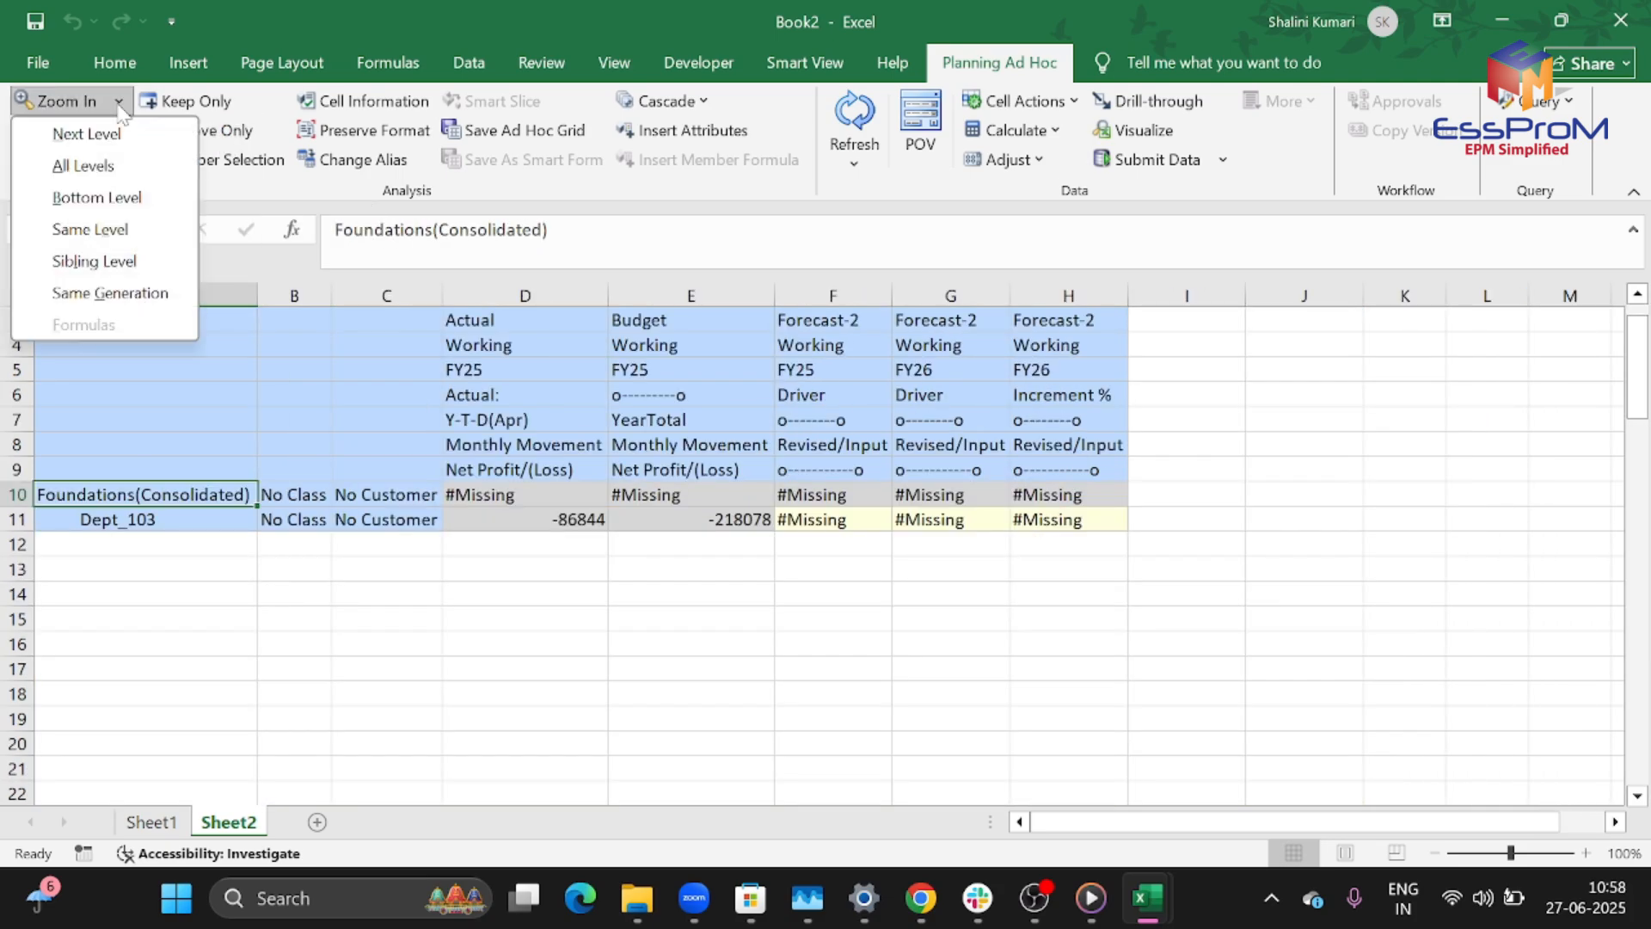
left_click(92, 197)
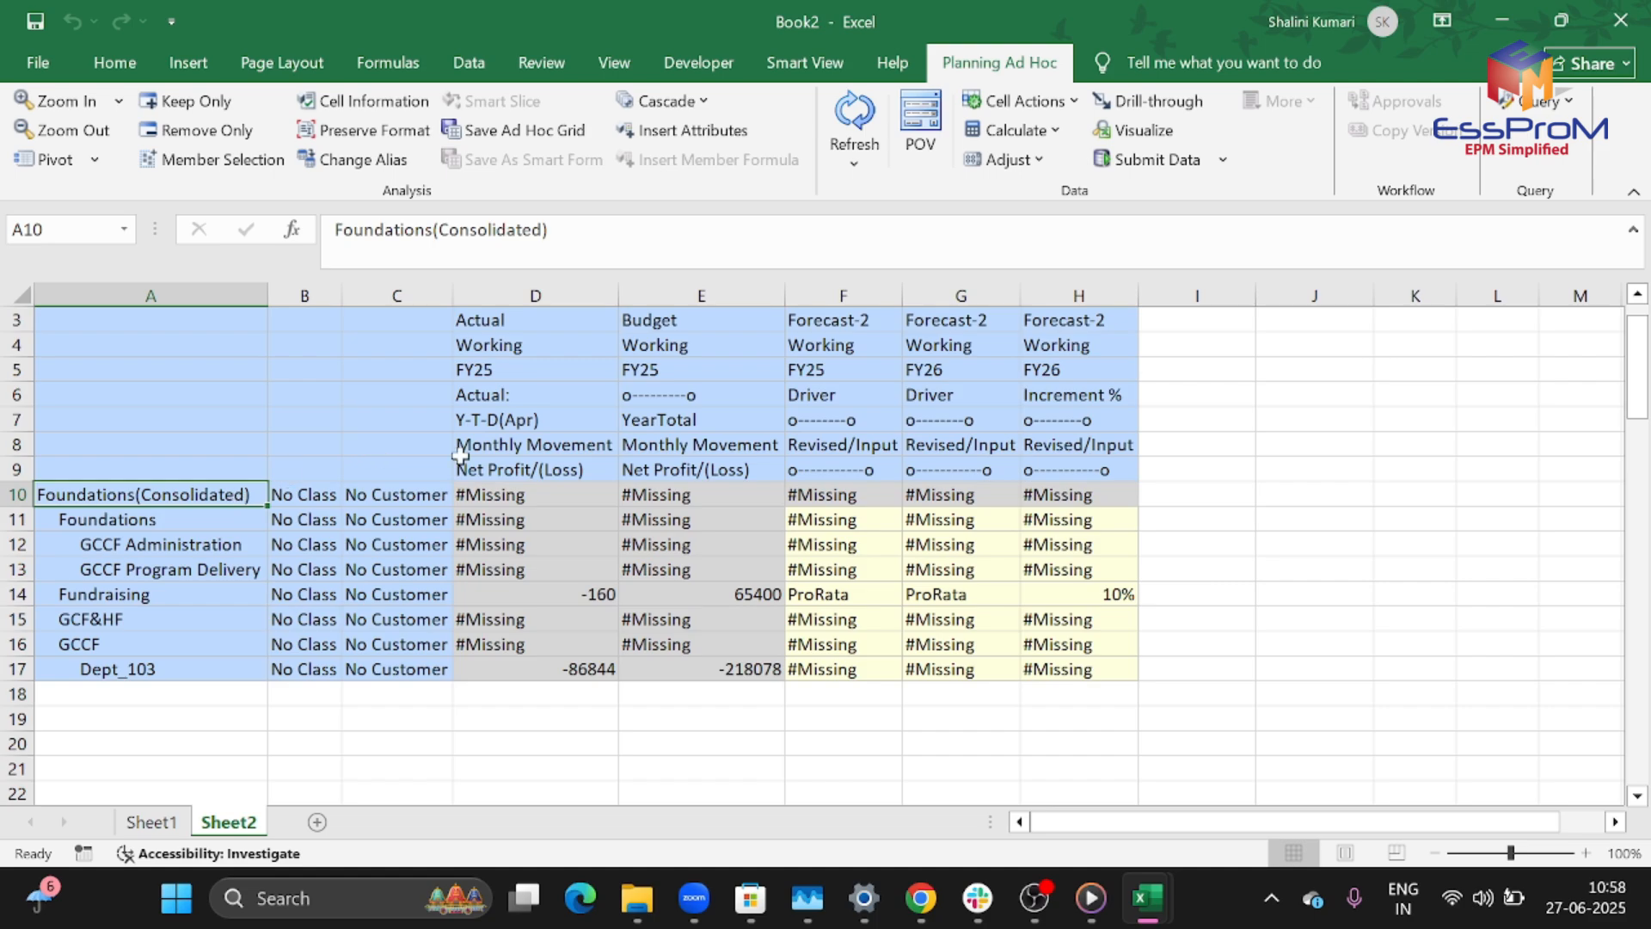
scroll(1018, 578, "right", 1)
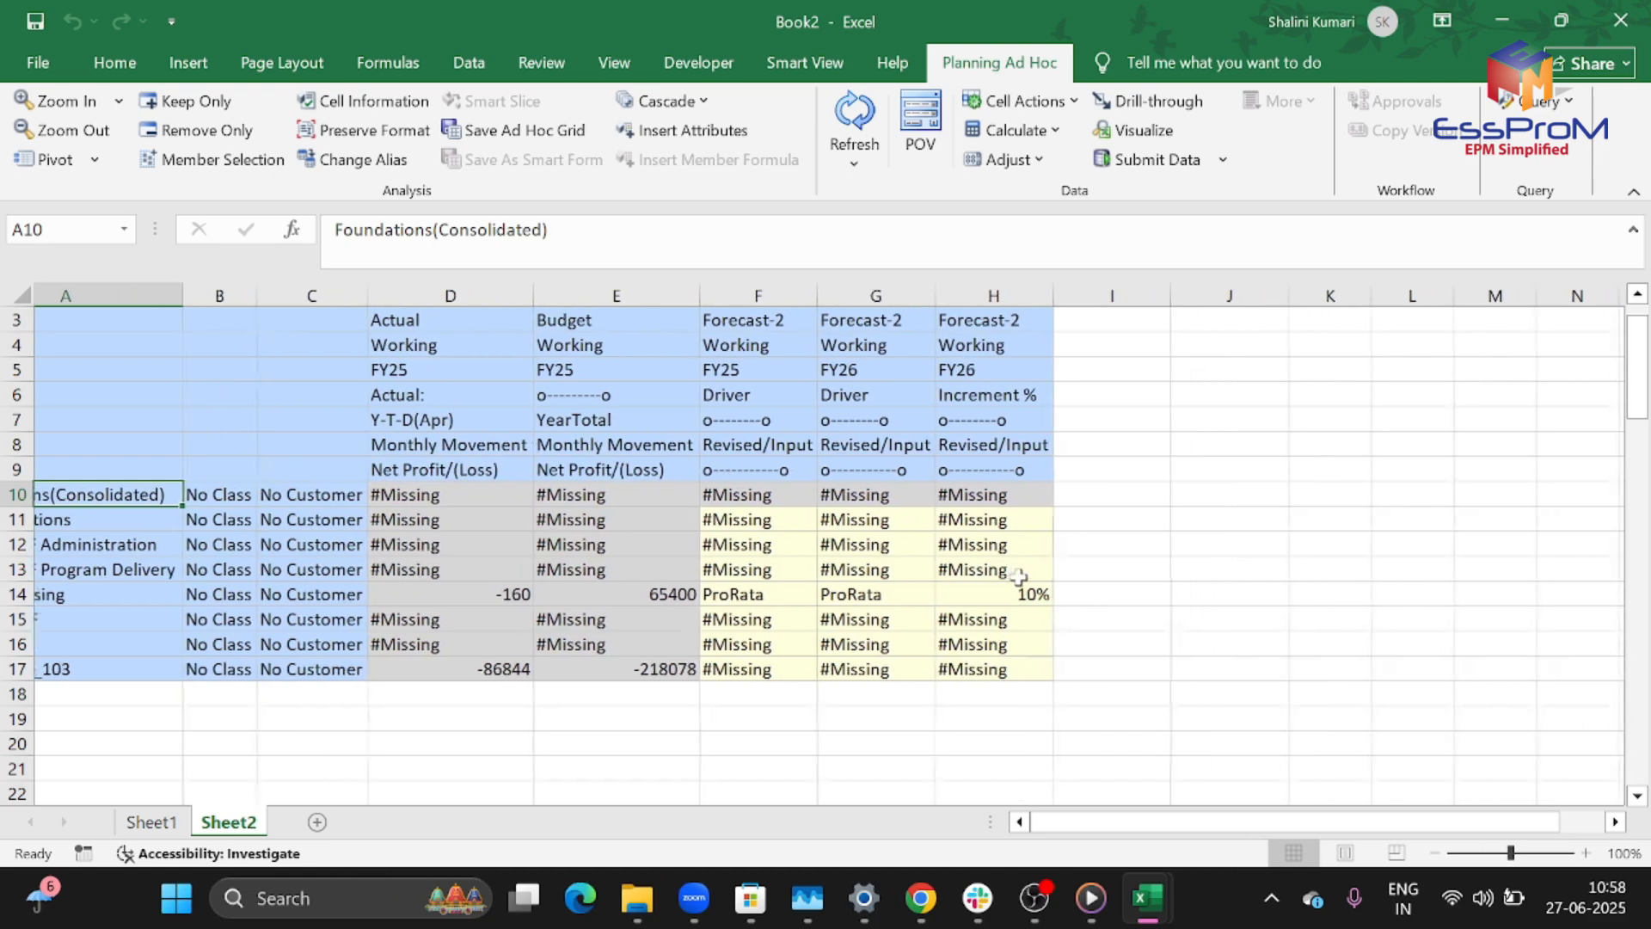
scroll(1018, 577, "left", 1)
- Replace No Class with Community Education Sessions as the class member in the Foundations(Consolidated) row through Member Selection
left_click(311, 494)
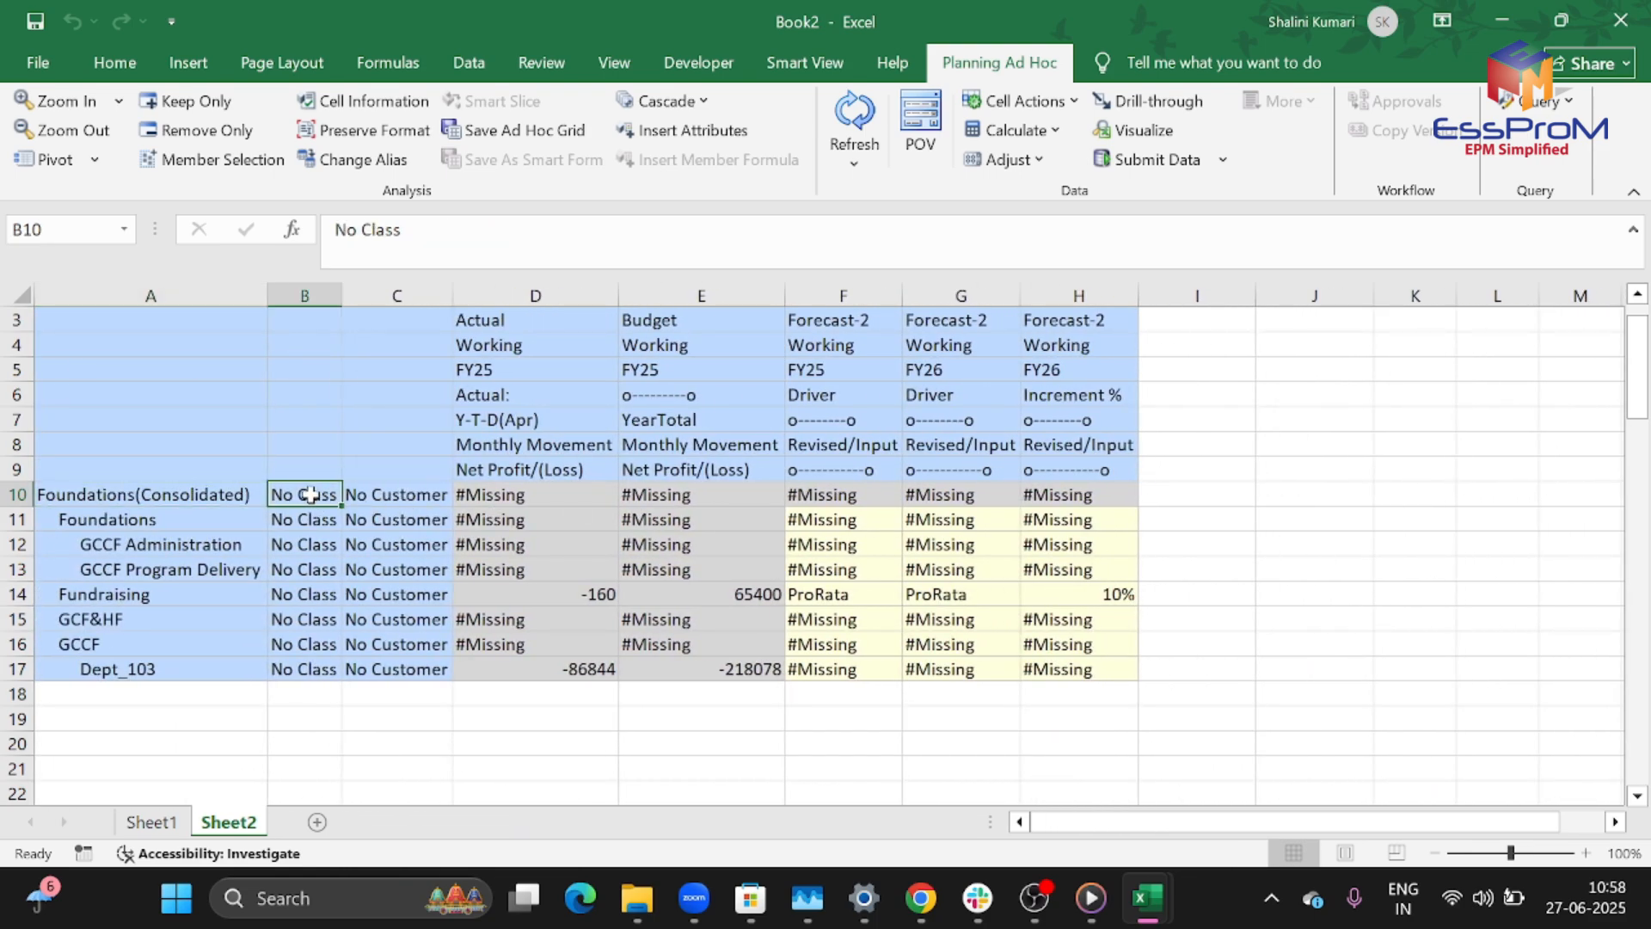
left_click(202, 162)
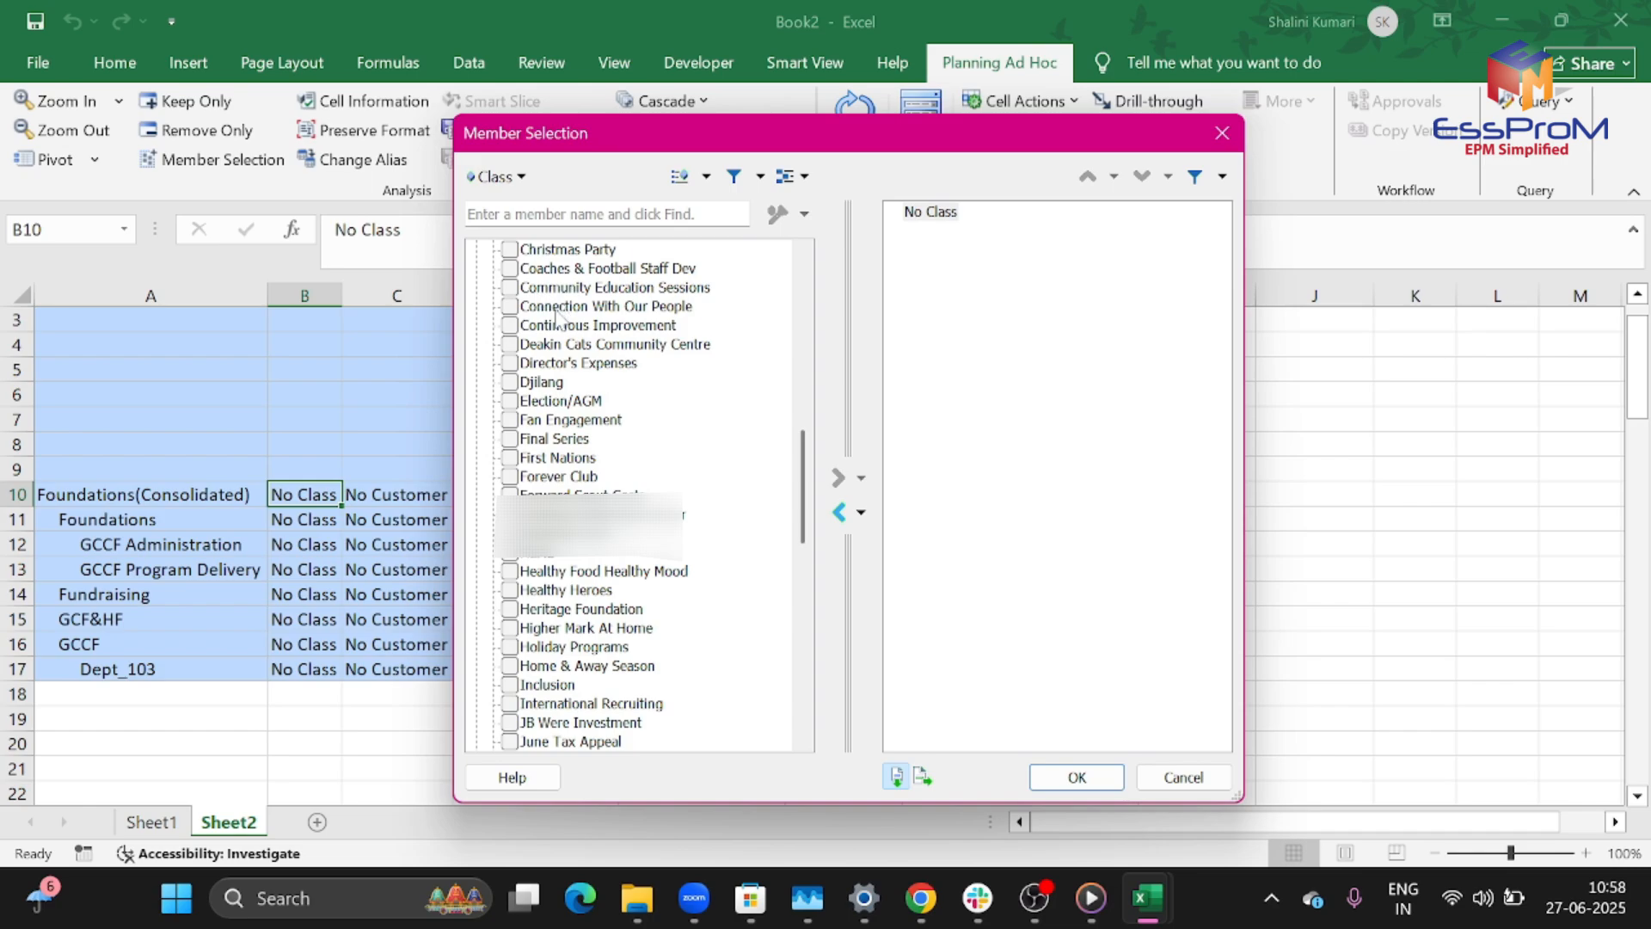
left_click(511, 288)
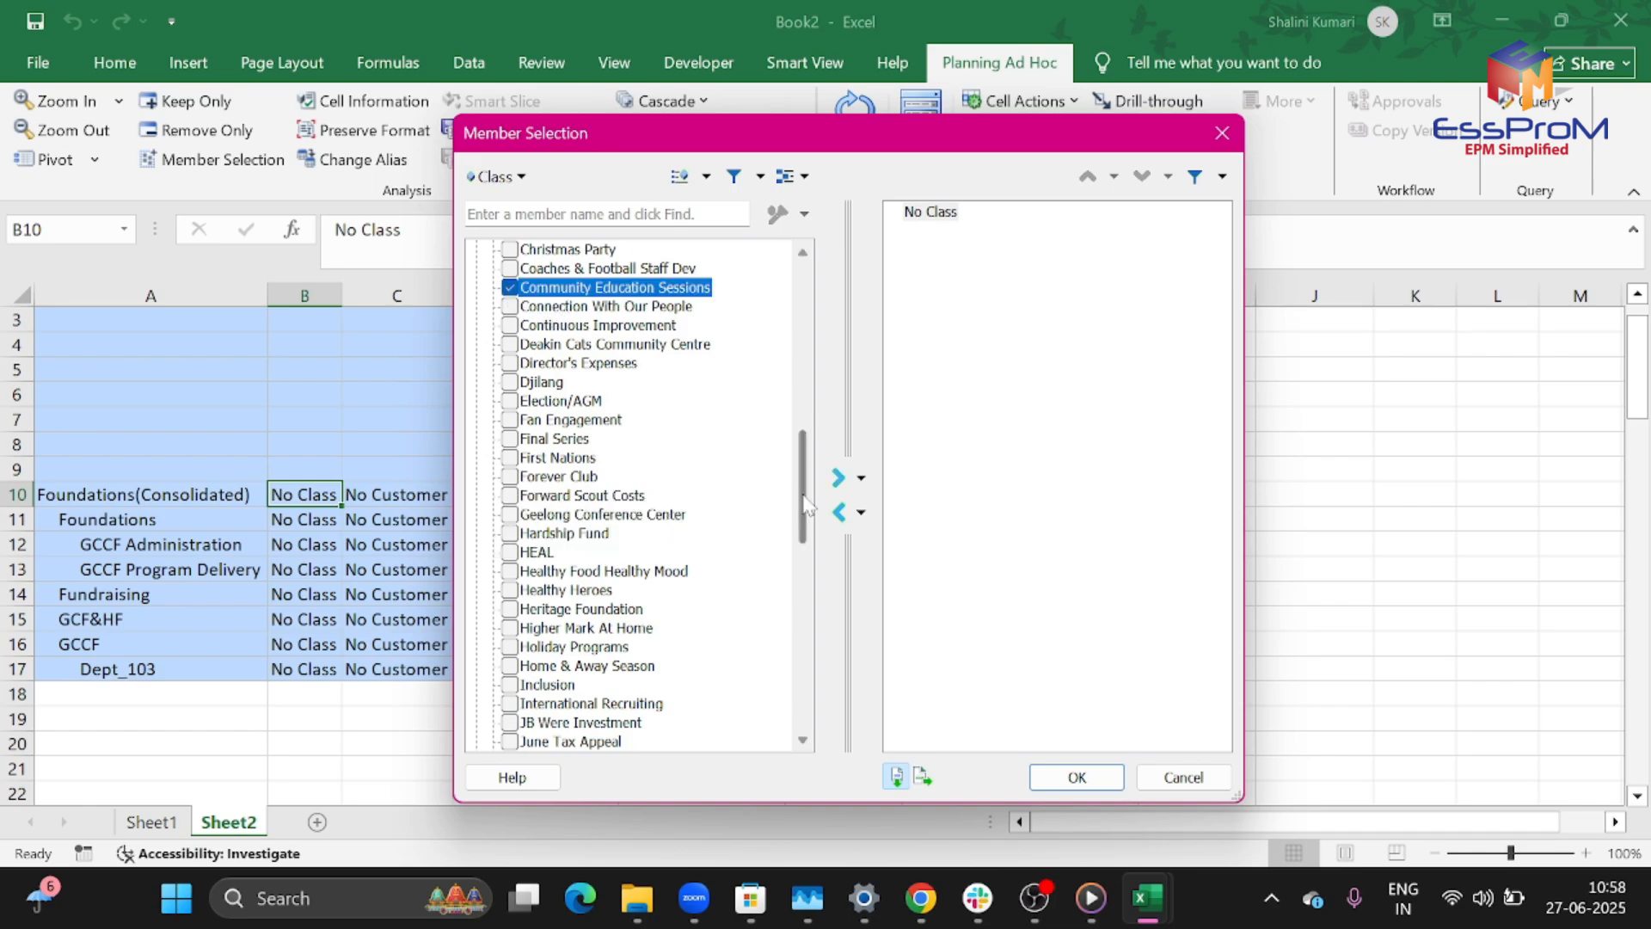
left_click(838, 479)
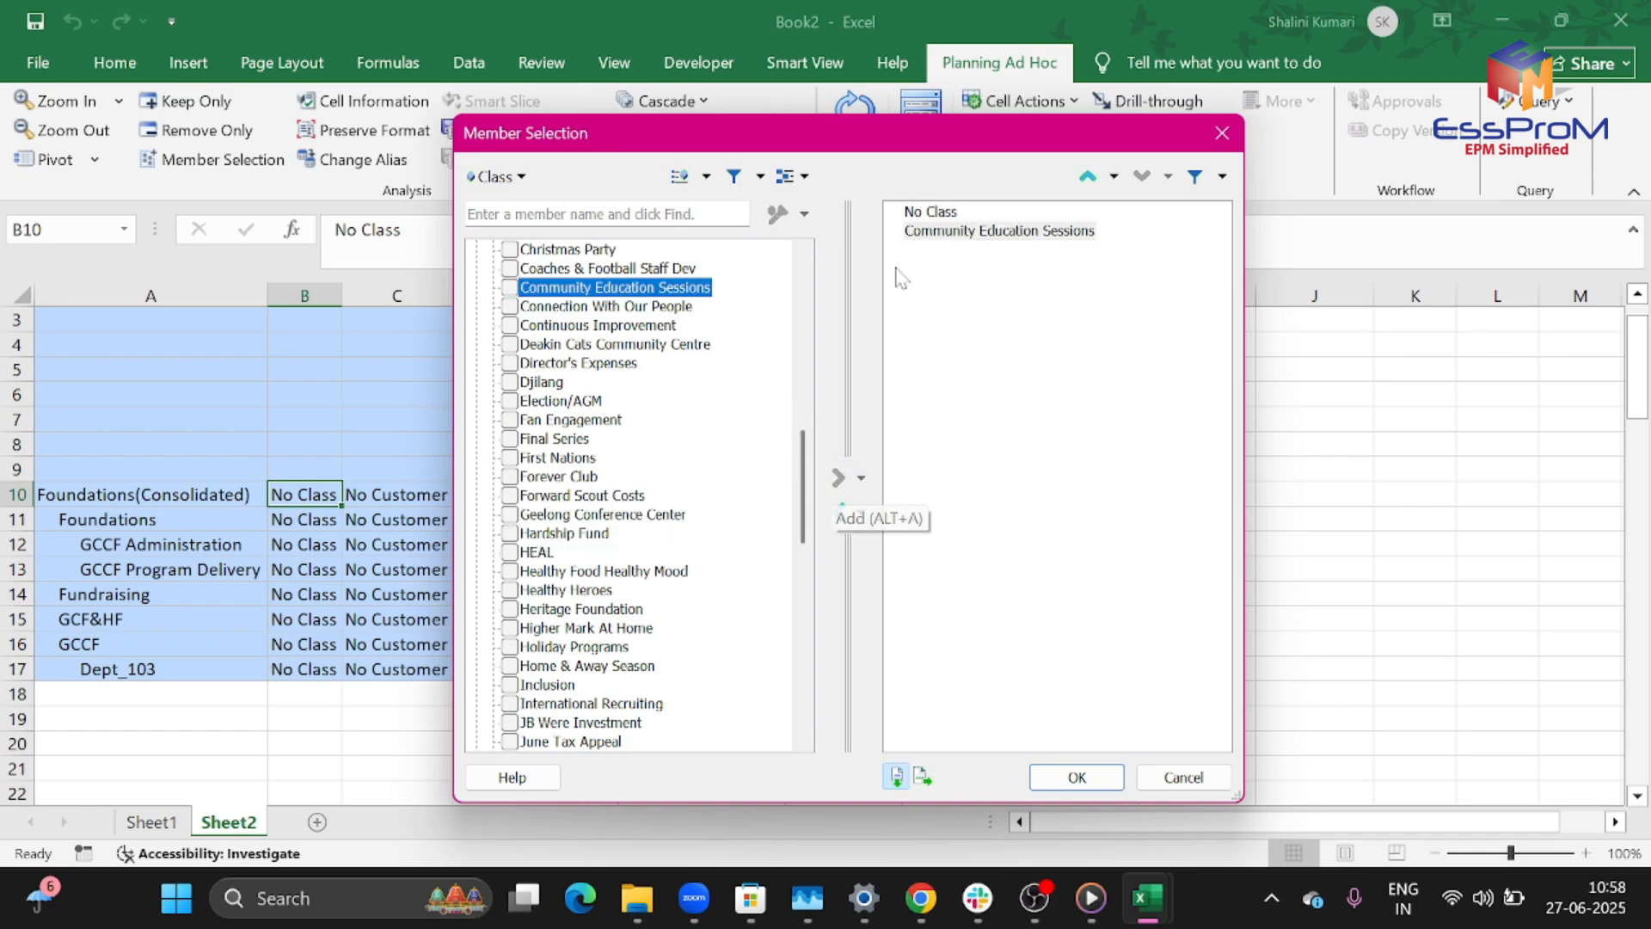
left_click(920, 214)
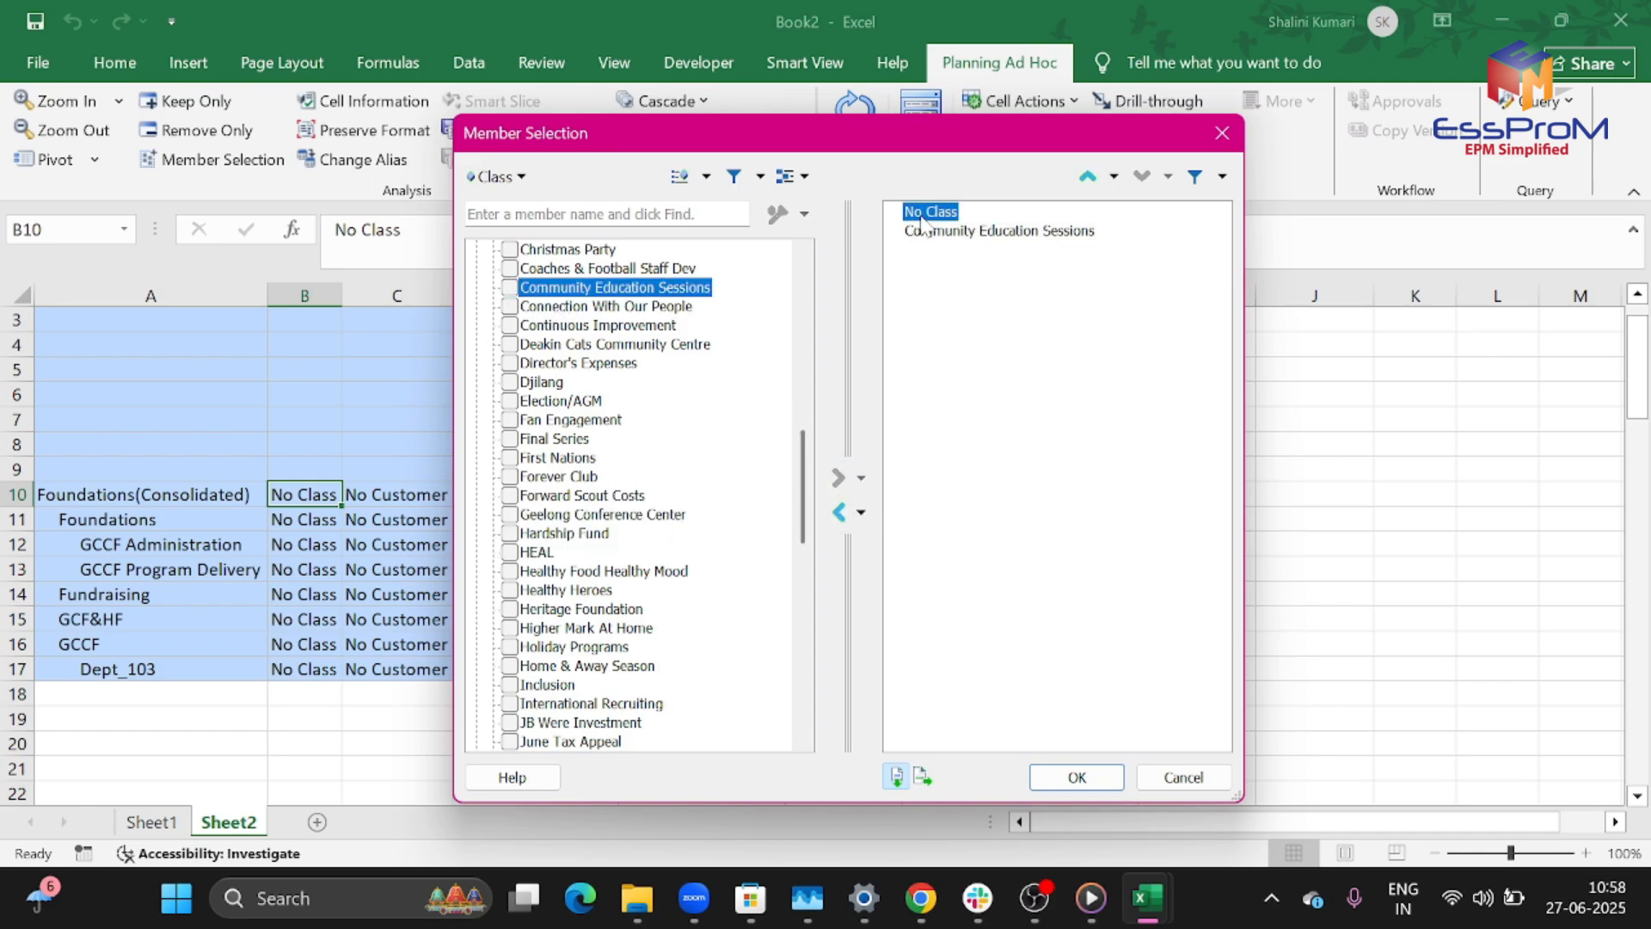
left_click(838, 515)
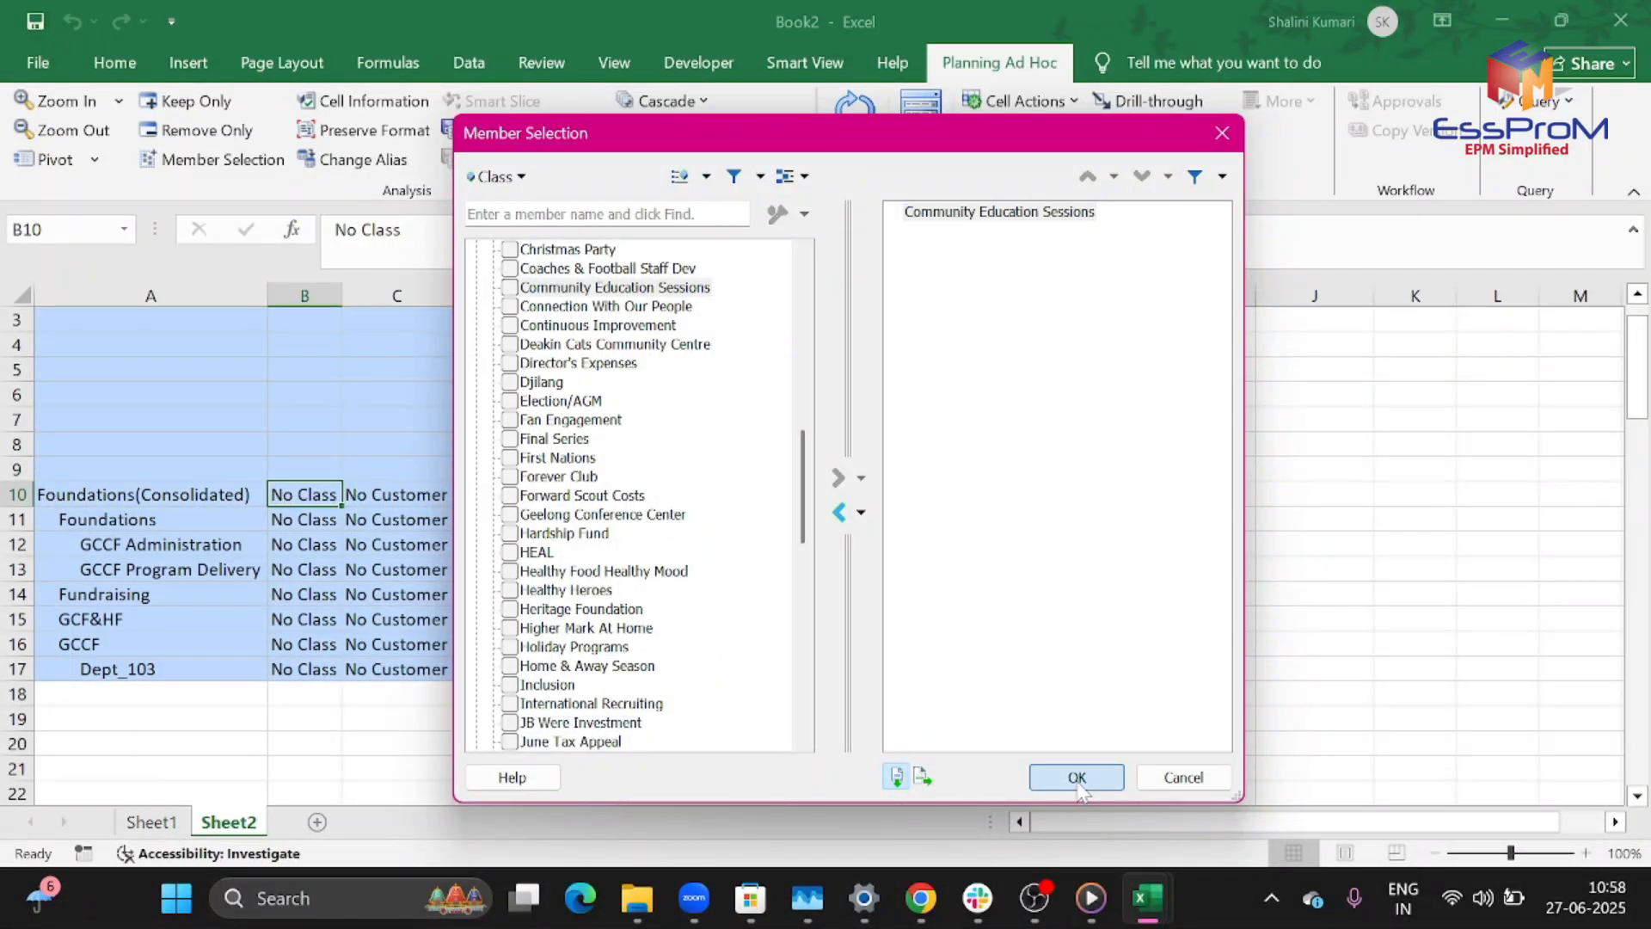
left_click(1077, 776)
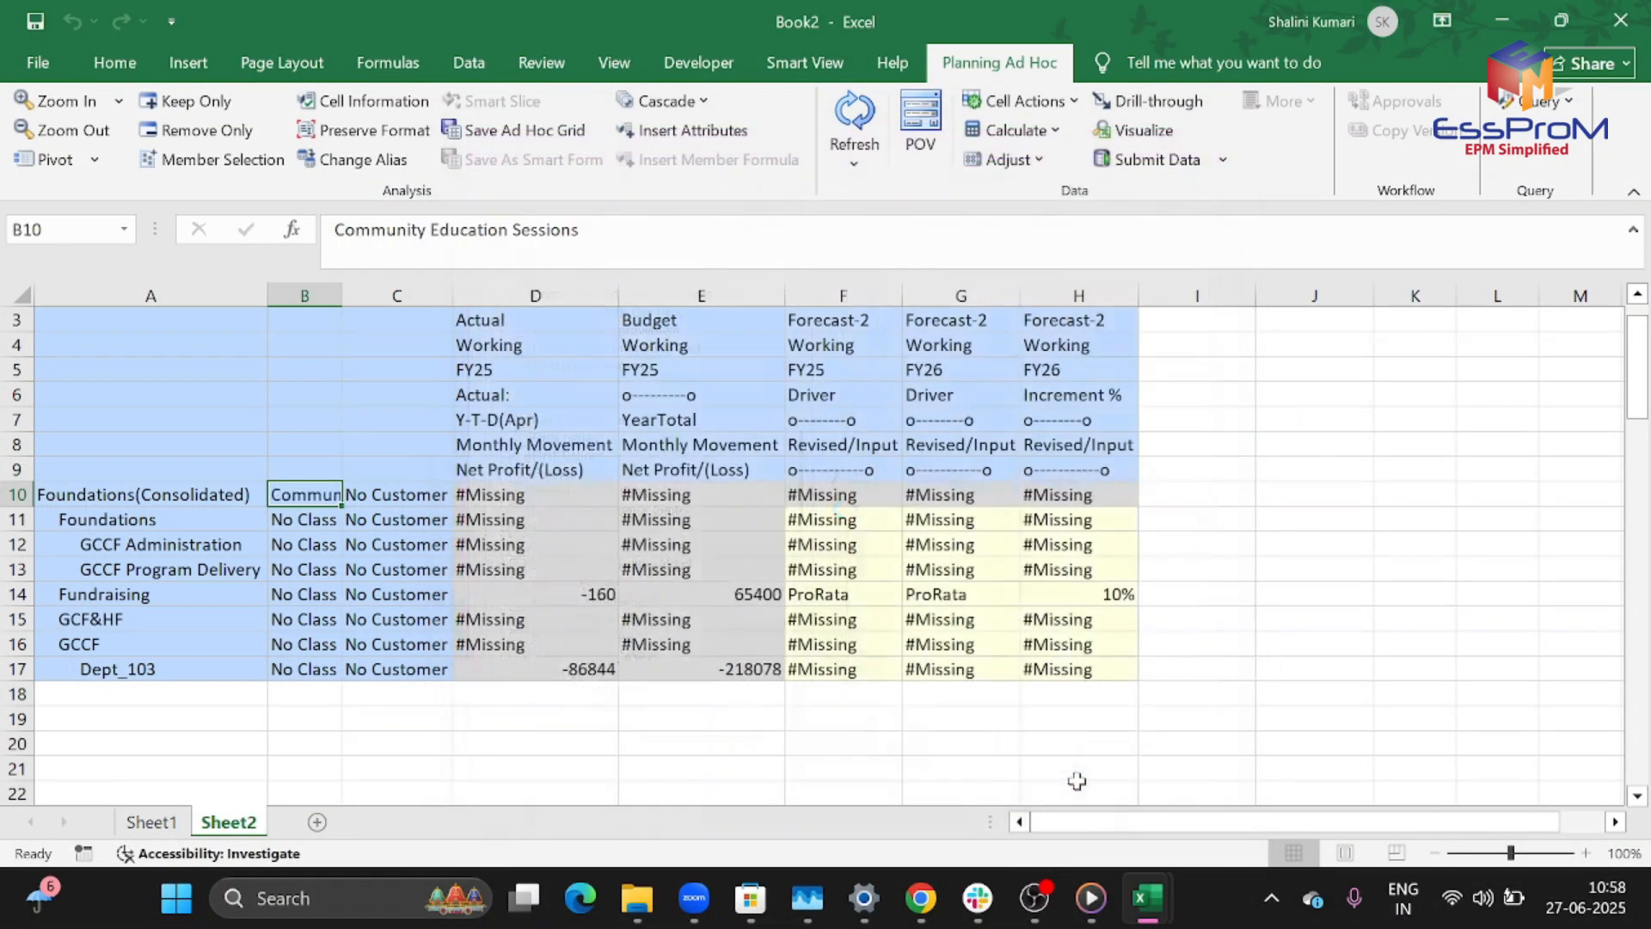
- Fit the width of column B to its class member names and look across the grid
double_click(339, 302)
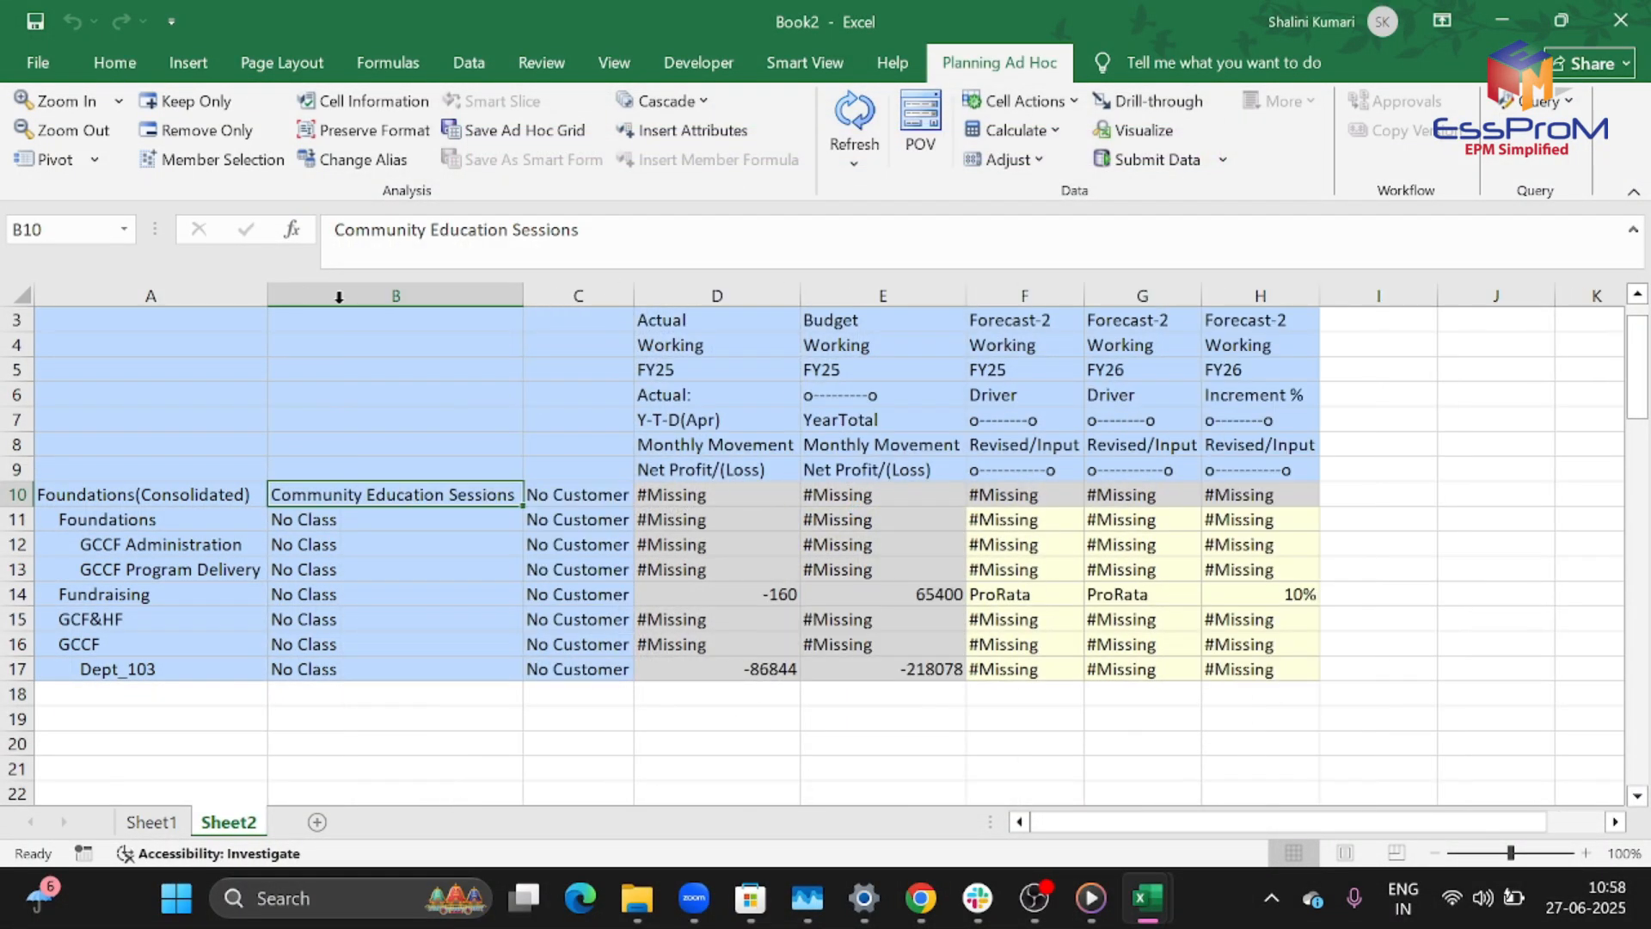
left_click(578, 741)
scroll(1087, 483, "right", 2)
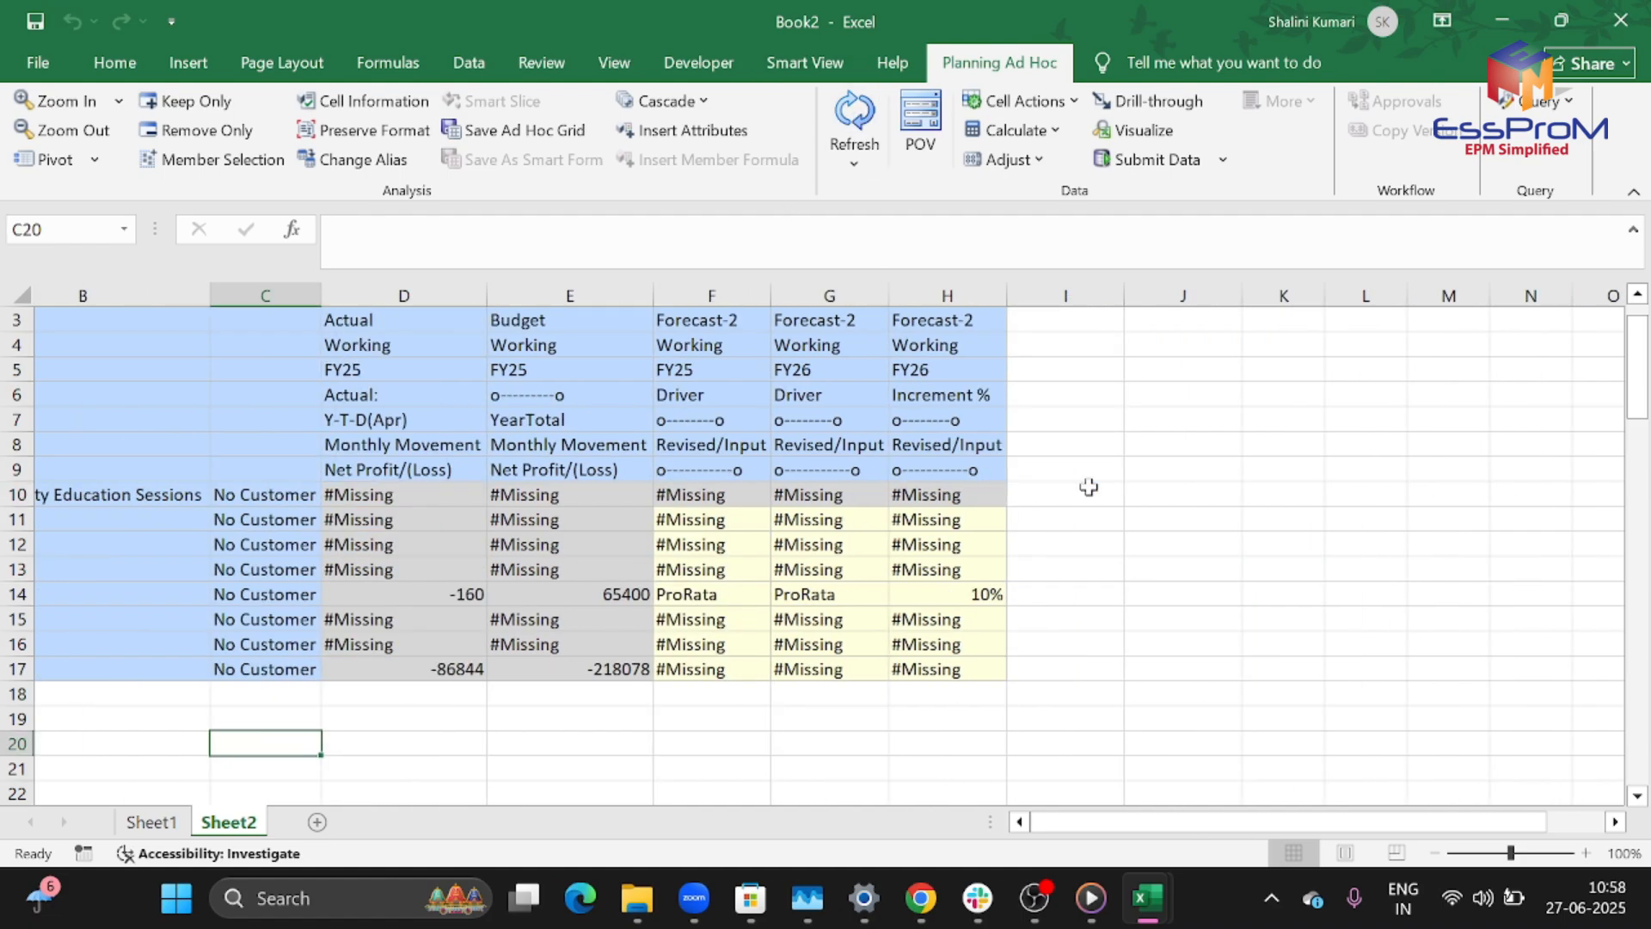
scroll(1087, 483, "left", 2)
scroll(1088, 482, "right", 3)
scroll(1089, 482, "left", 3)
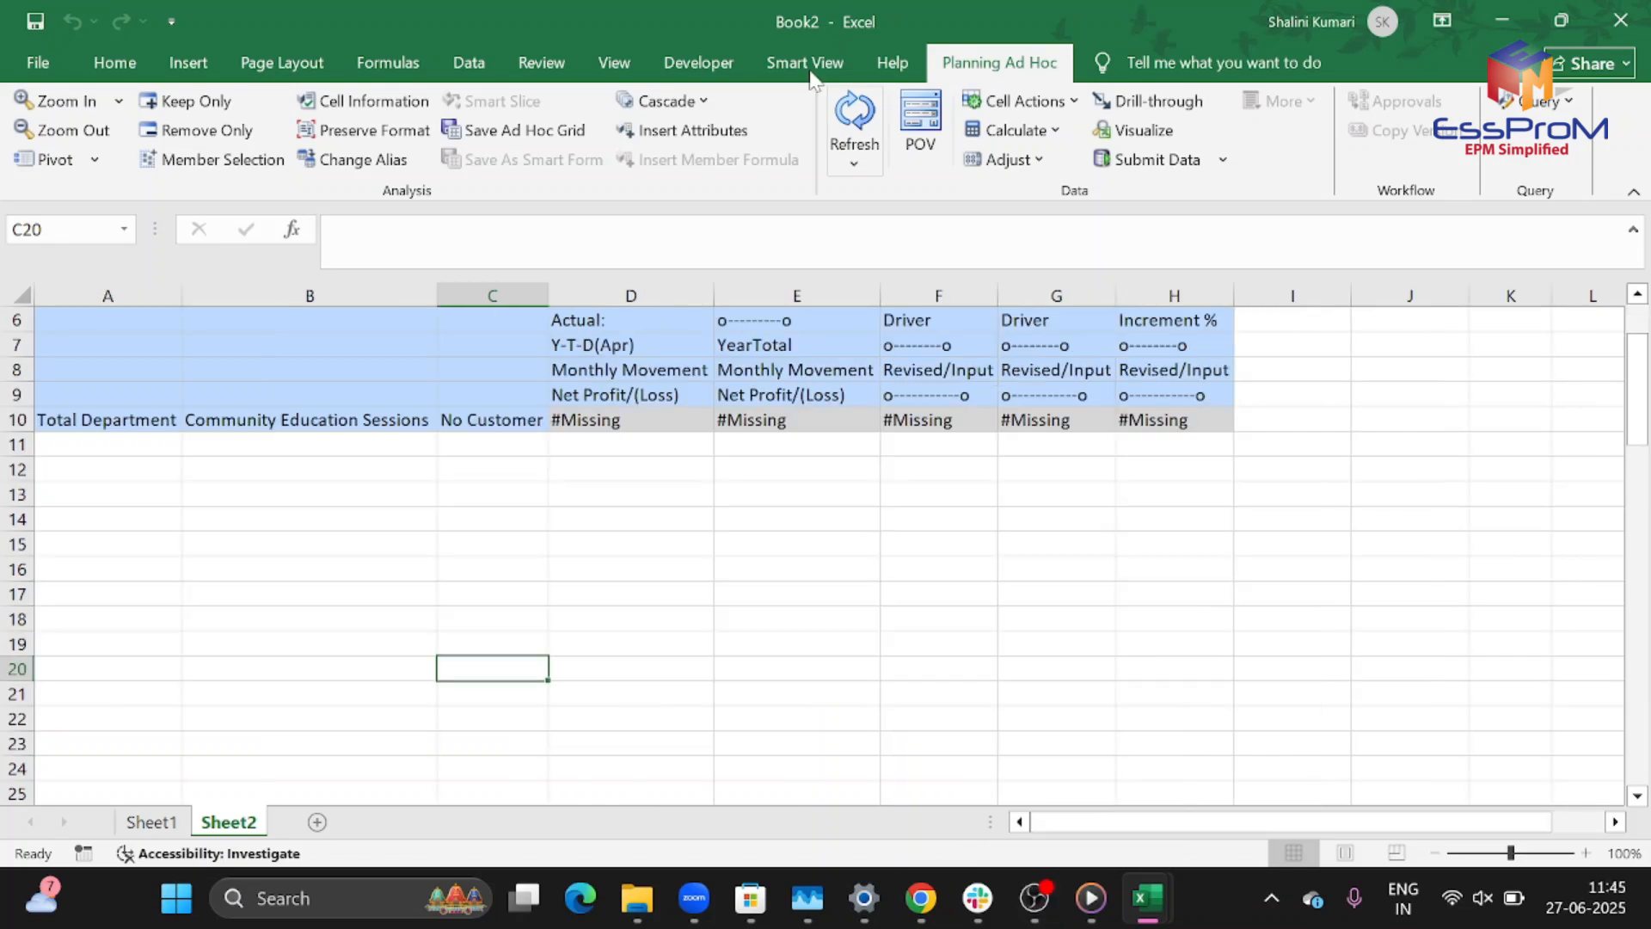
- Set the Smart View default Zoom In Level to Bottom Level, and zoom in on Total Department in cell A10
left_click(785, 62)
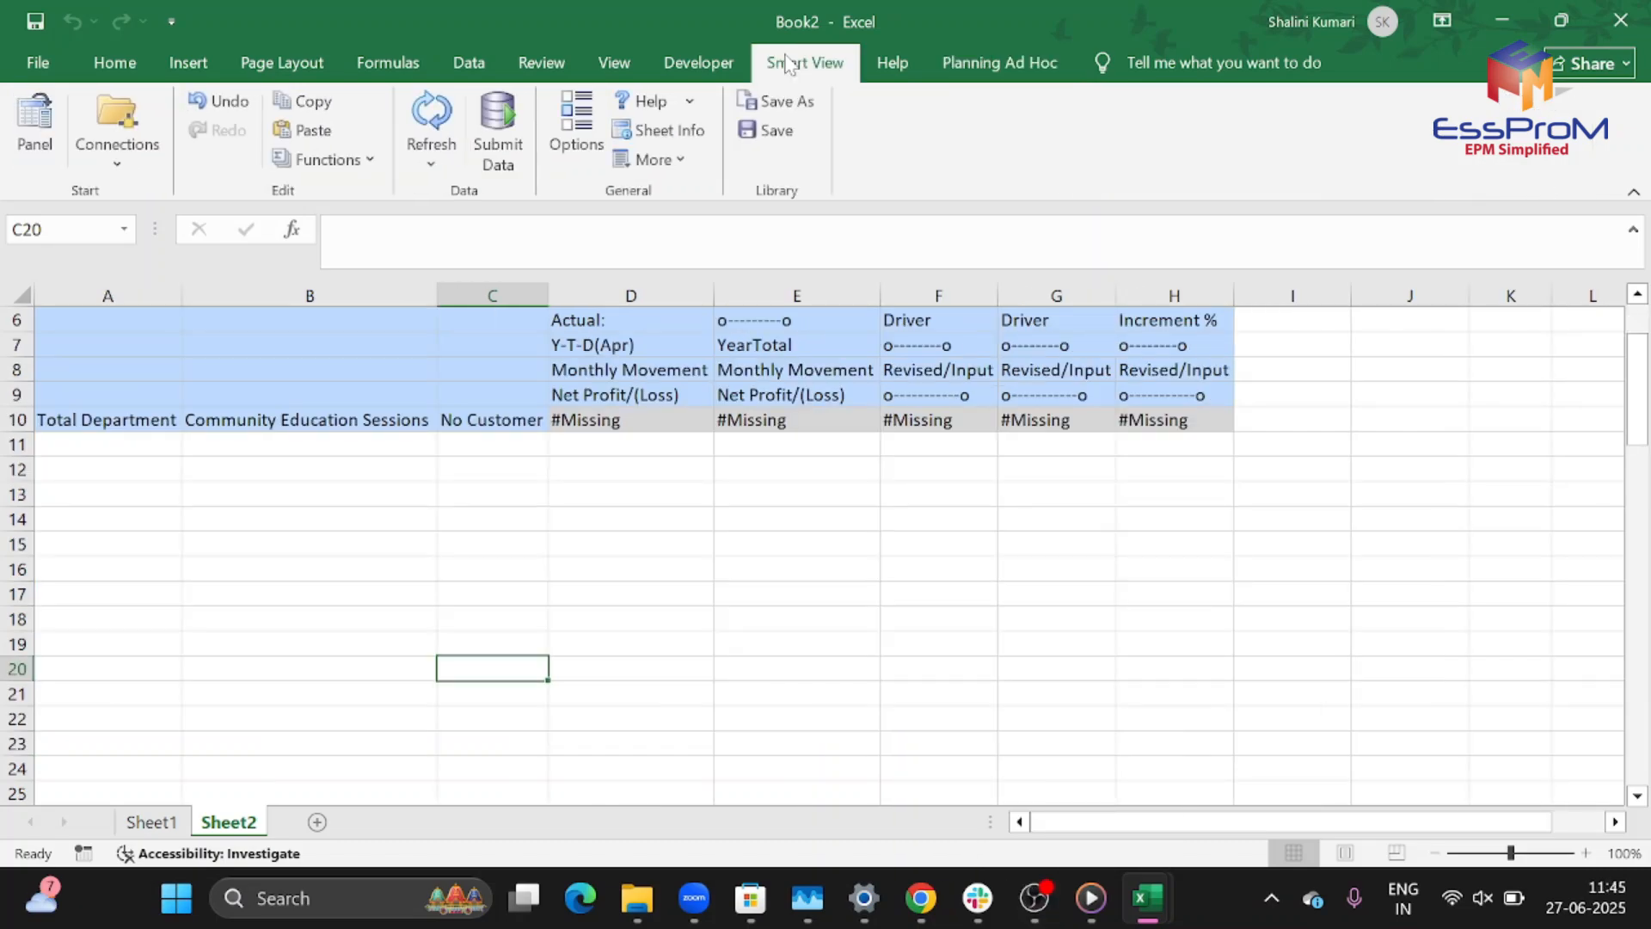
left_click(574, 127)
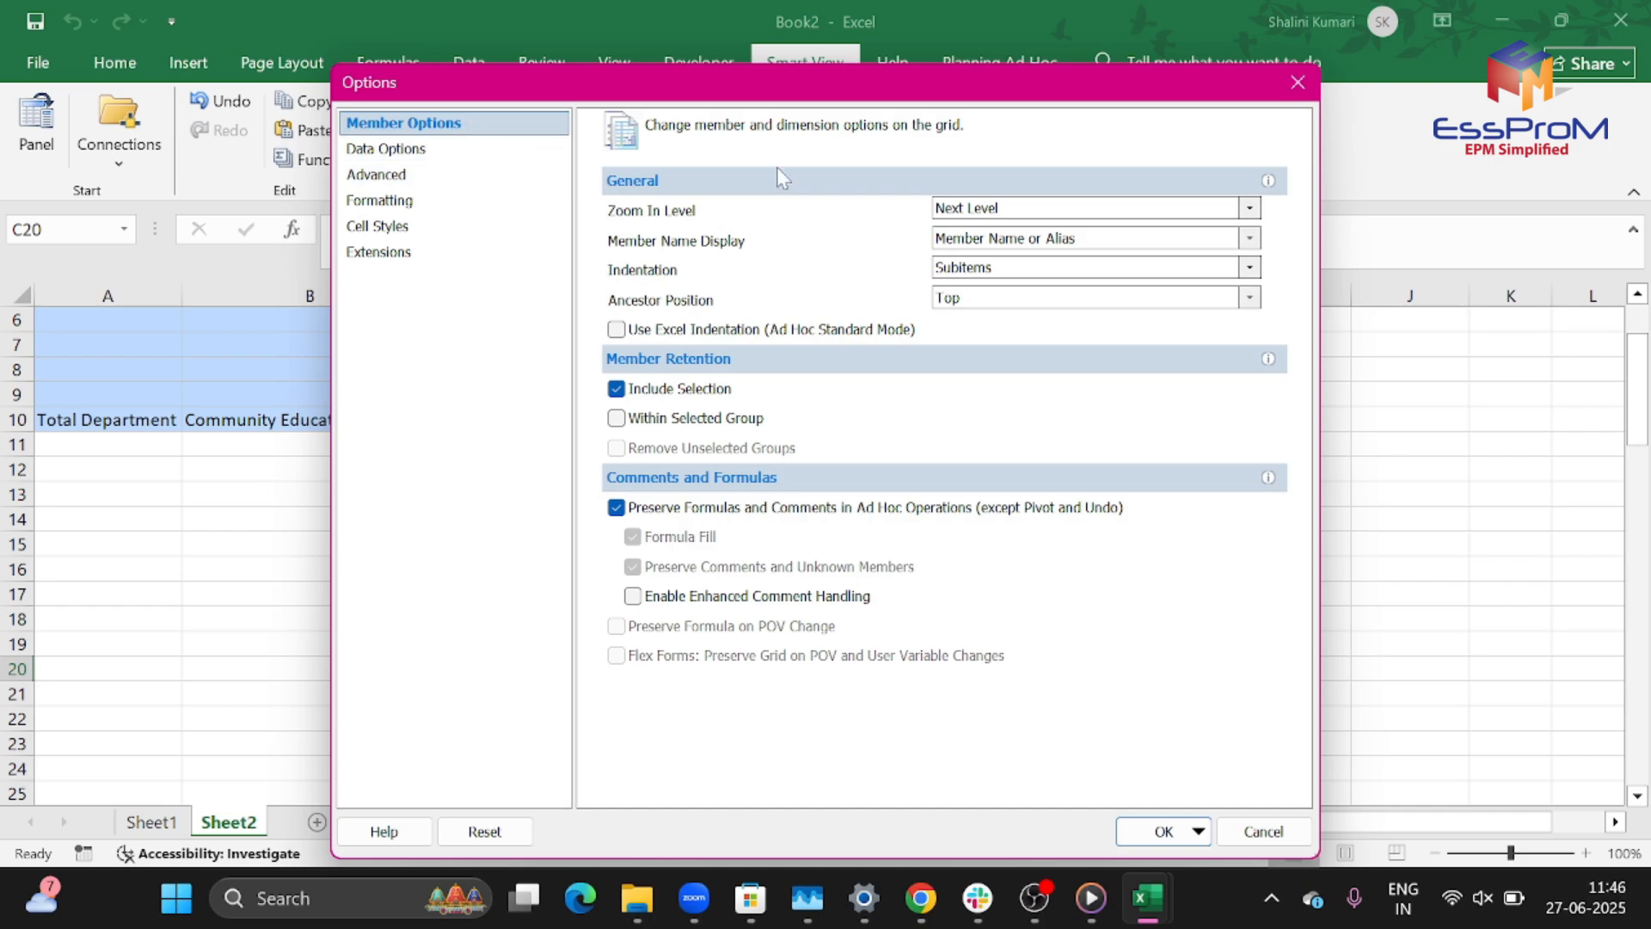
left_click(1250, 209)
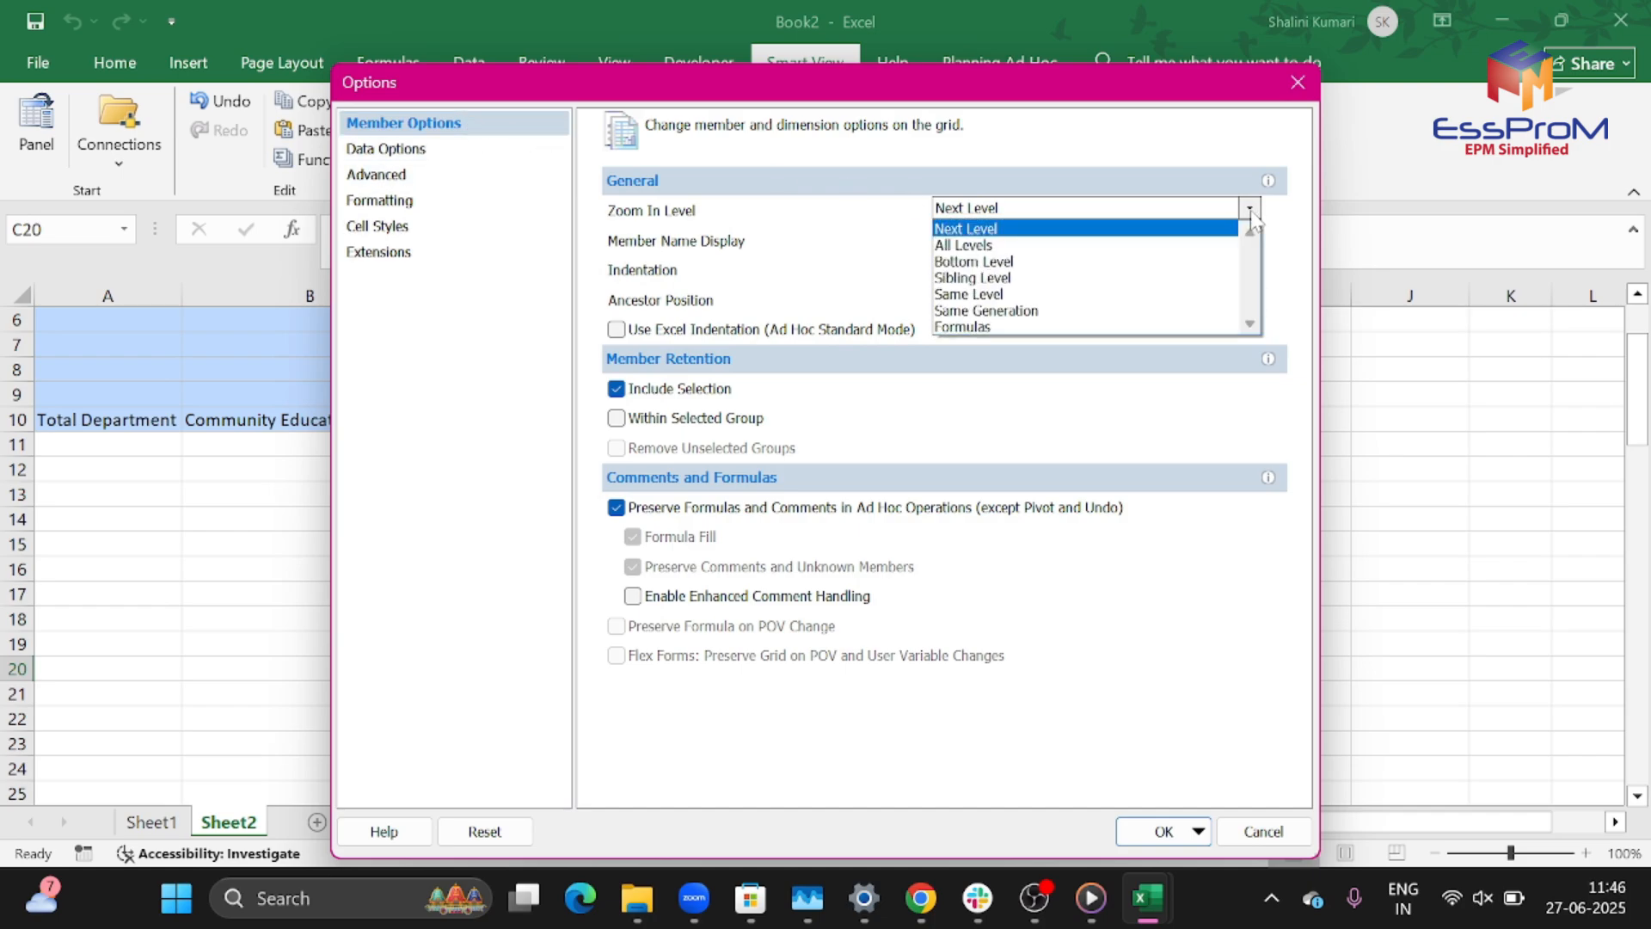
left_click(1171, 261)
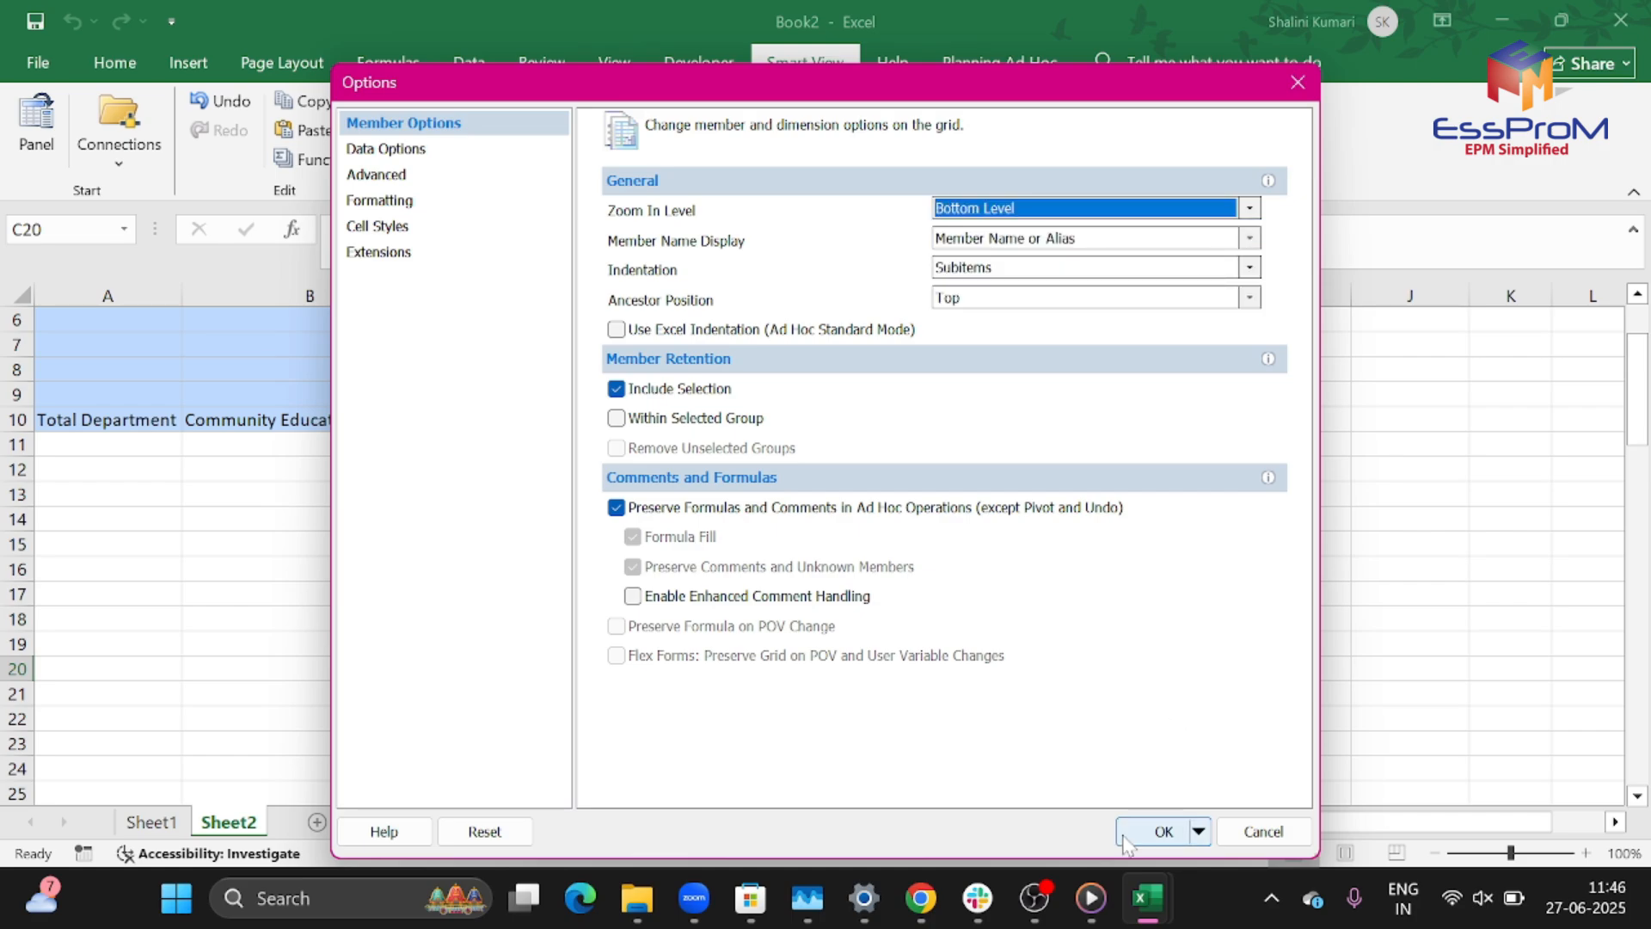
left_click(1163, 832)
double_click(115, 421)
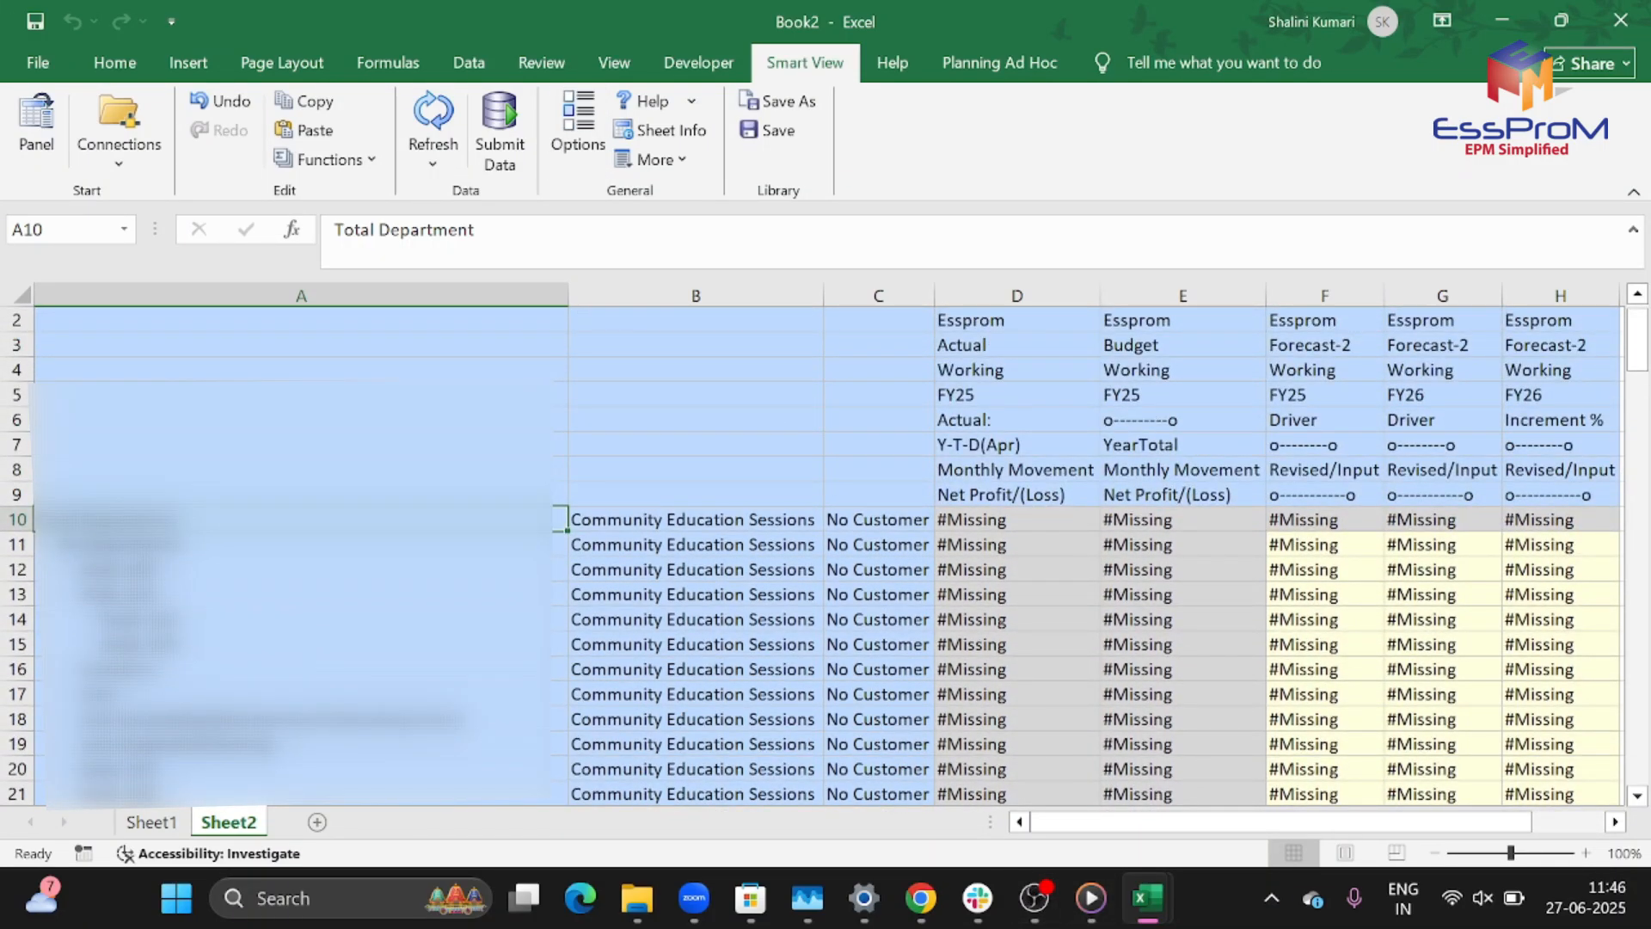
- Set the Smart View Member Name Display option to Member Name and Alias, and refresh the grid
left_click(588, 140)
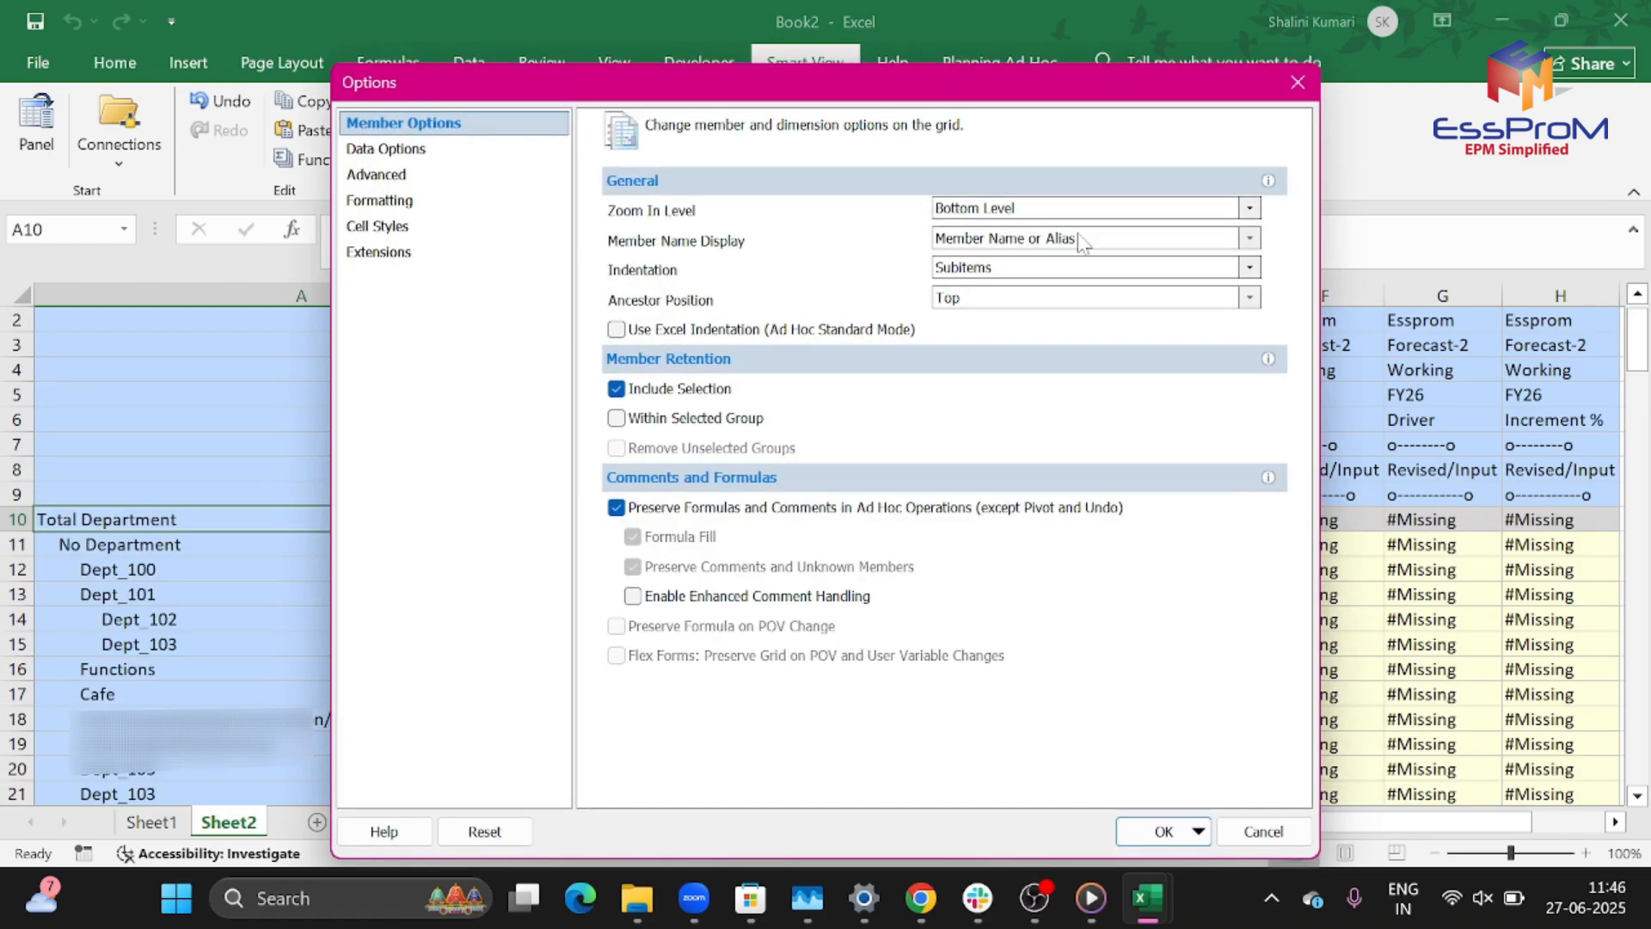
left_click(1251, 239)
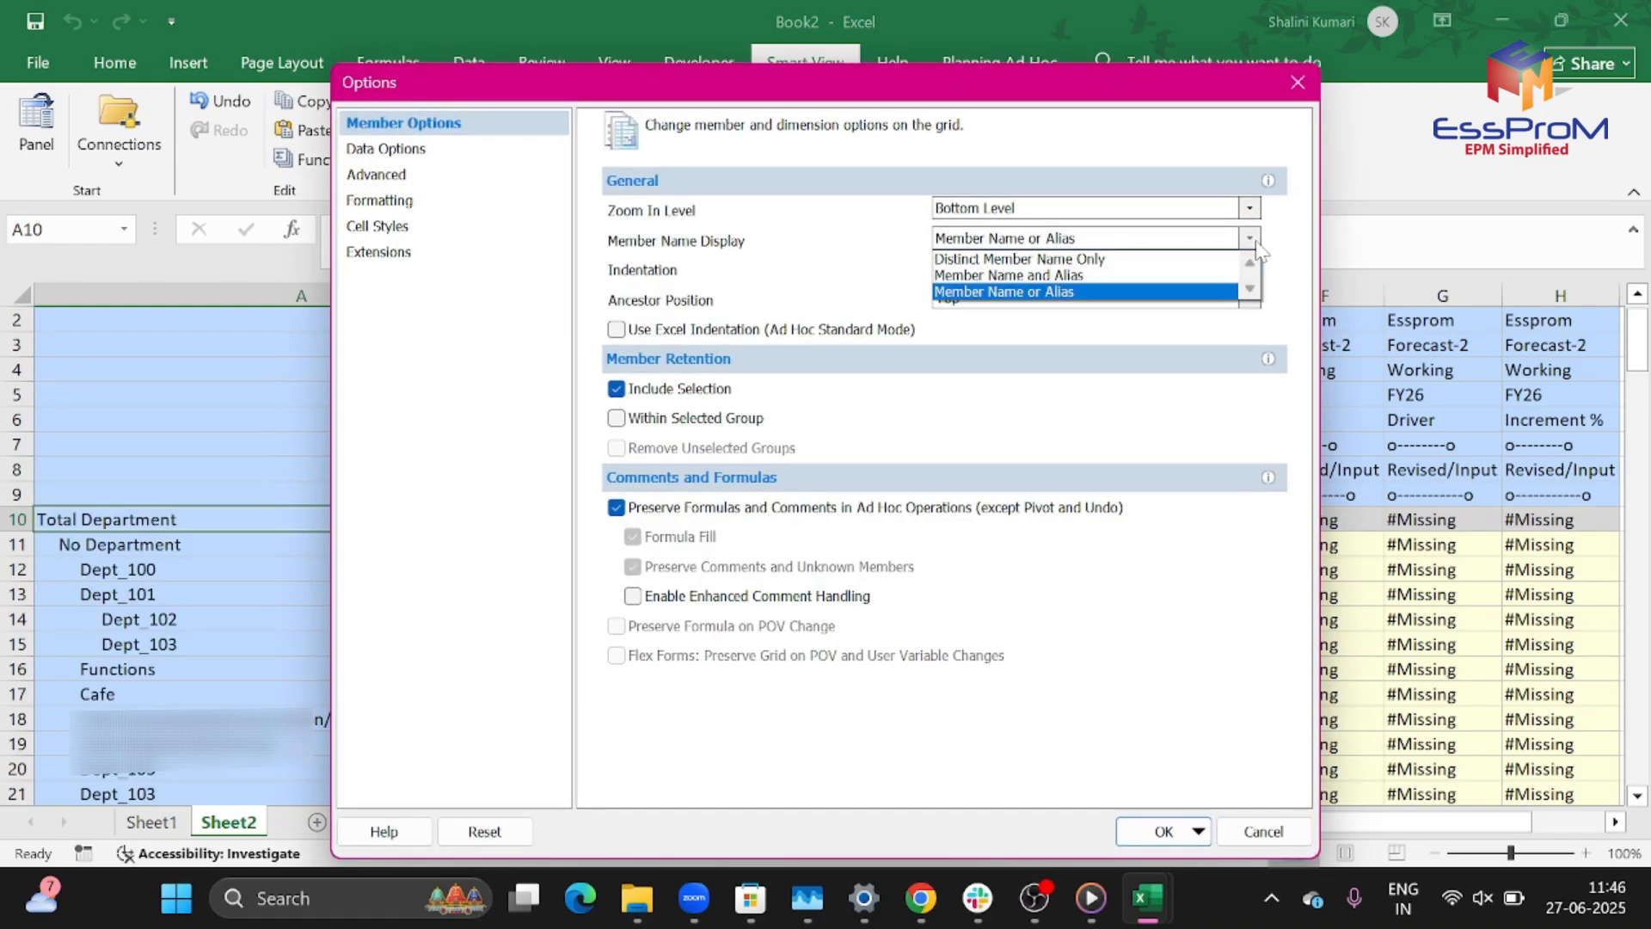
left_click(1166, 275)
left_click(1157, 831)
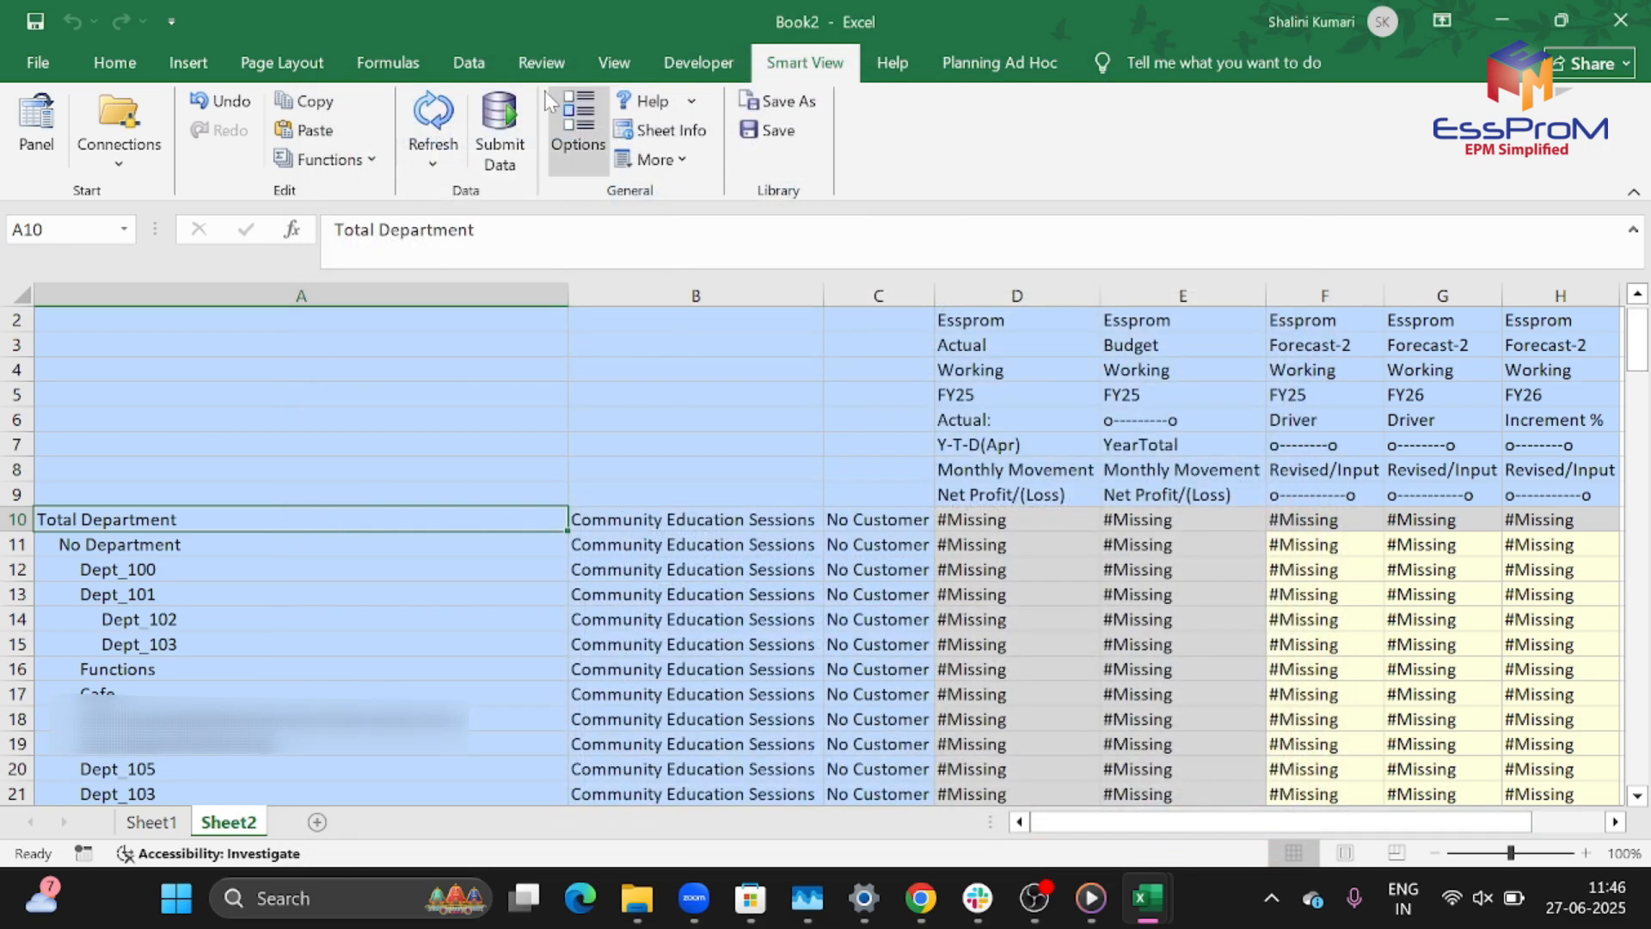
left_click(439, 116)
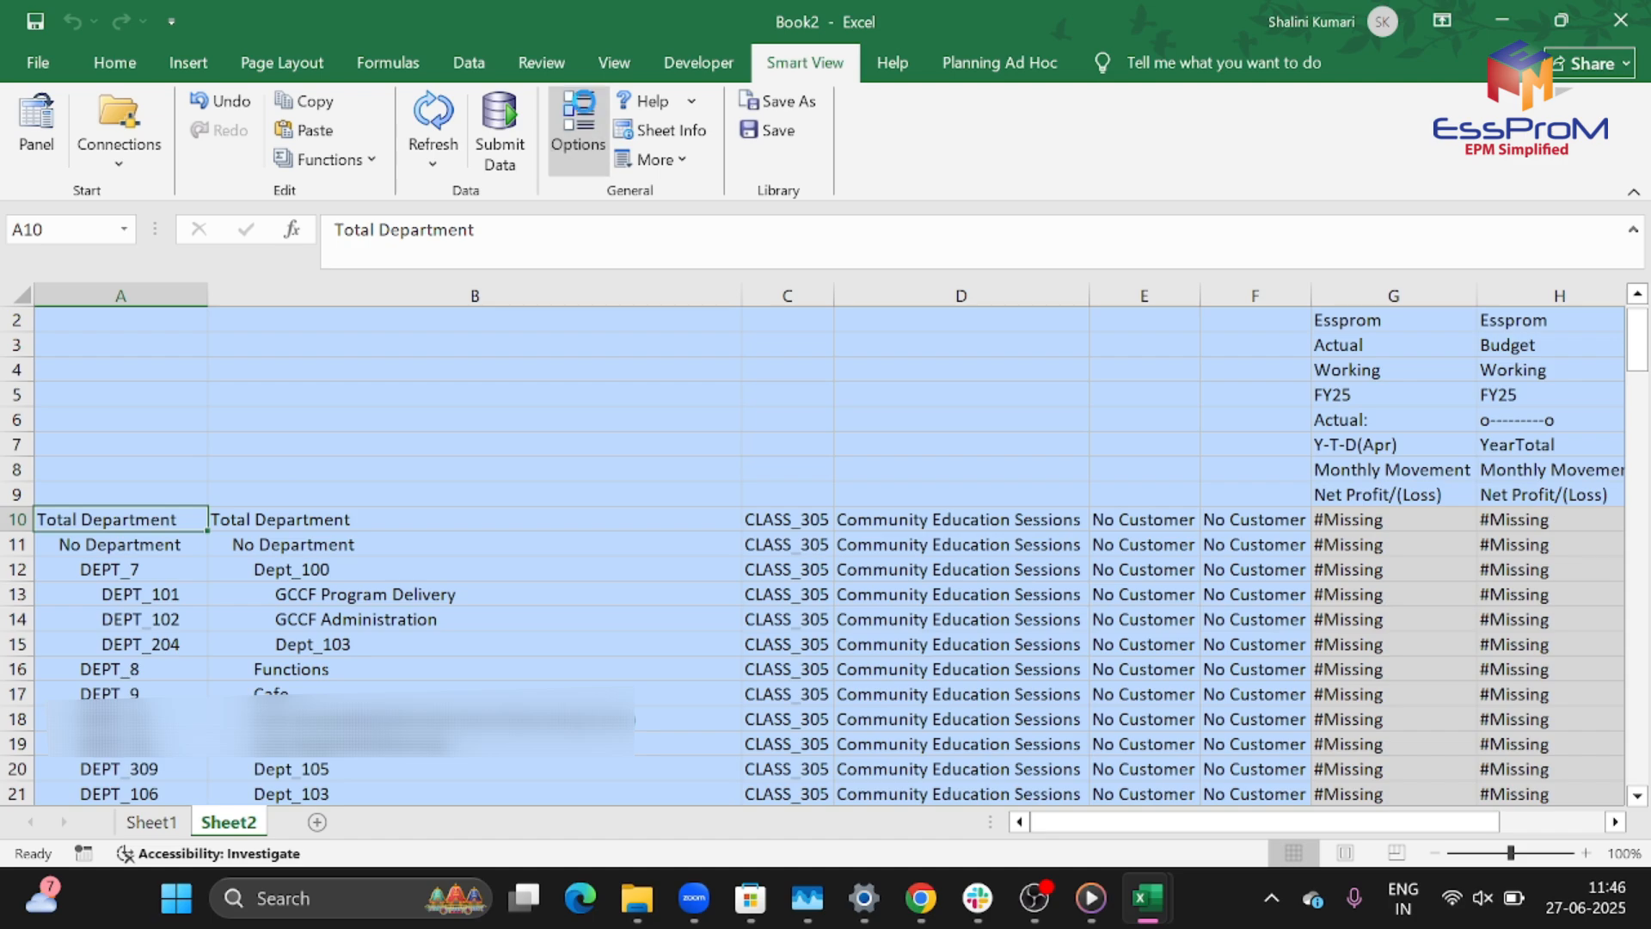
- Set the member Indentation option to None, save it as a default option, and refresh the grid
left_click(578, 129)
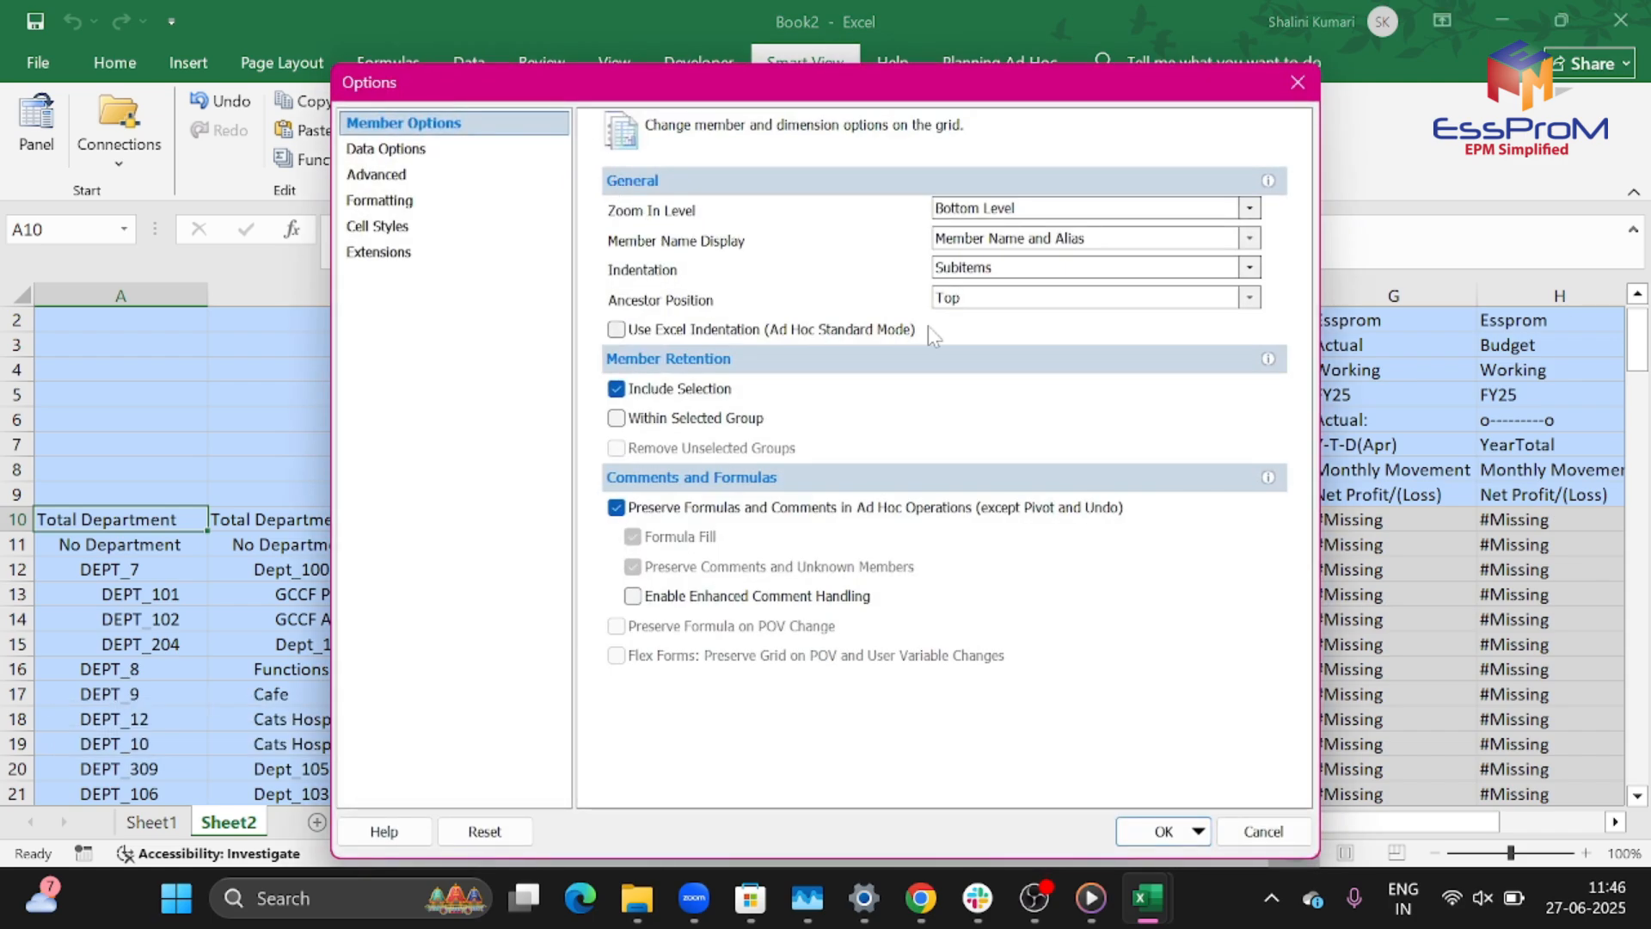
left_click(1249, 269)
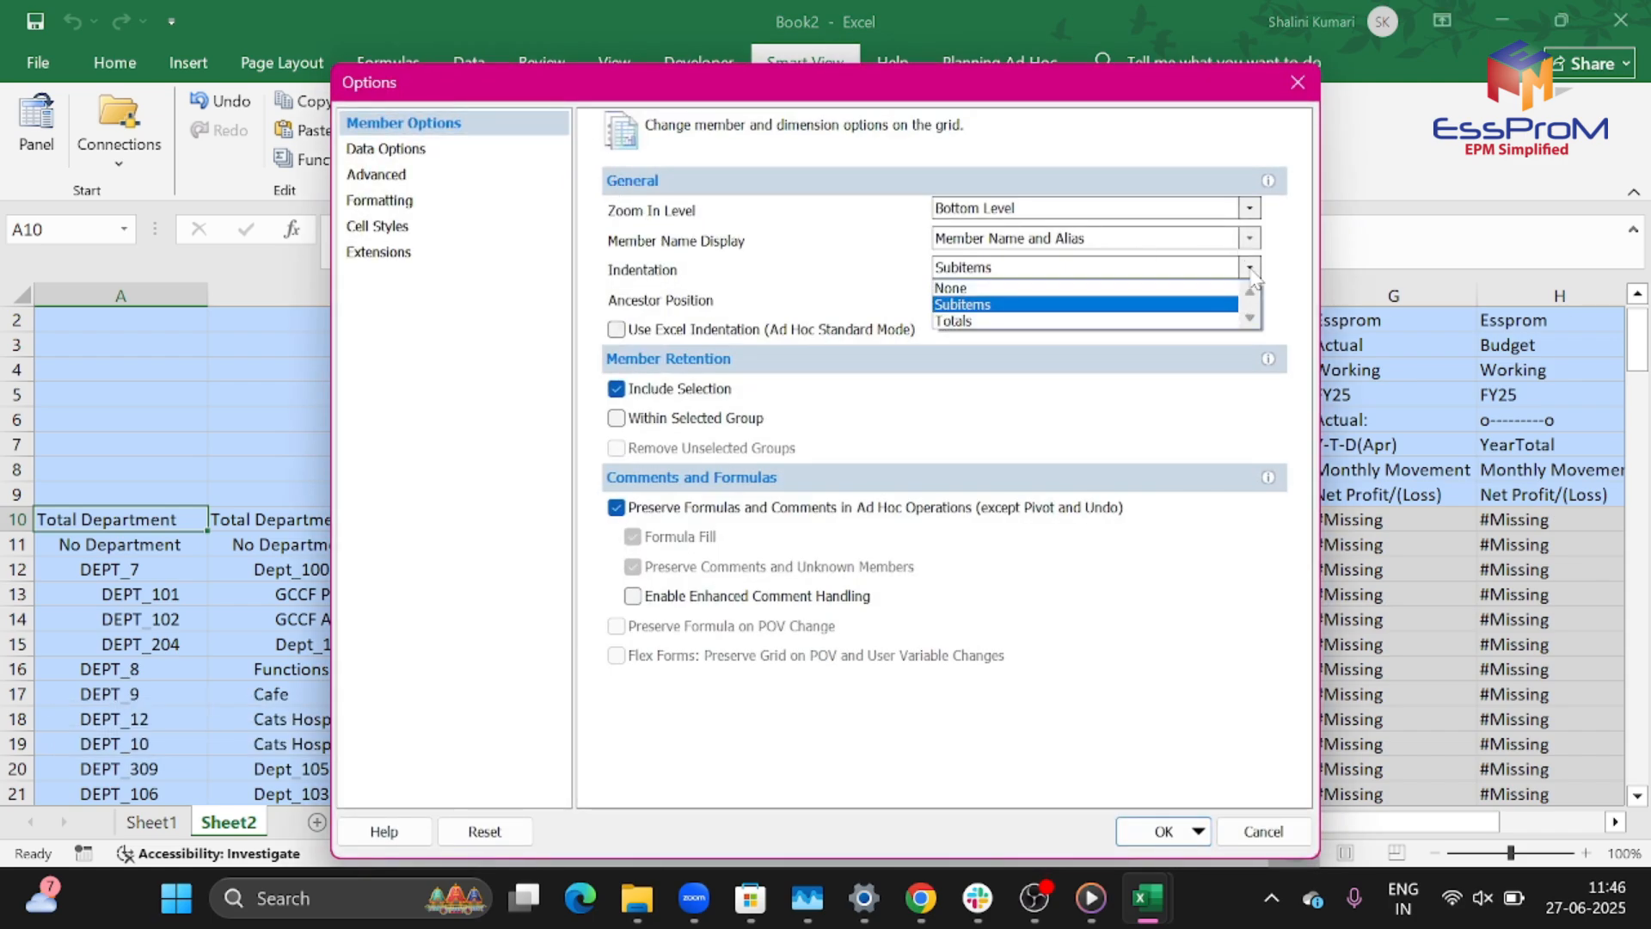
left_click(1098, 293)
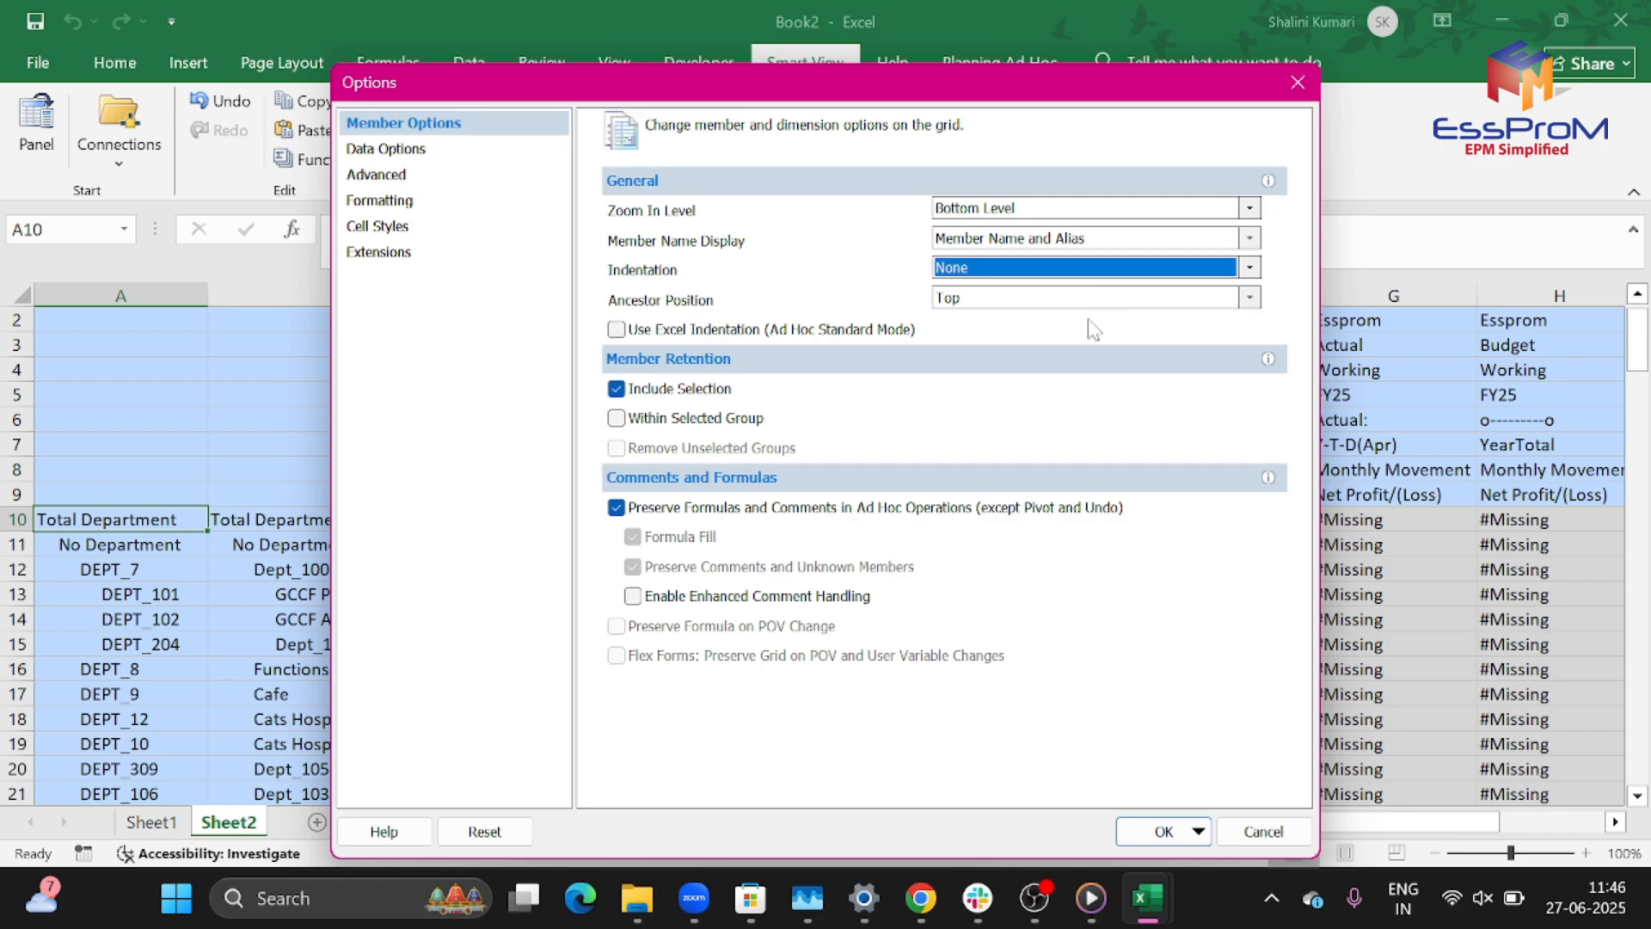
left_click(1198, 831)
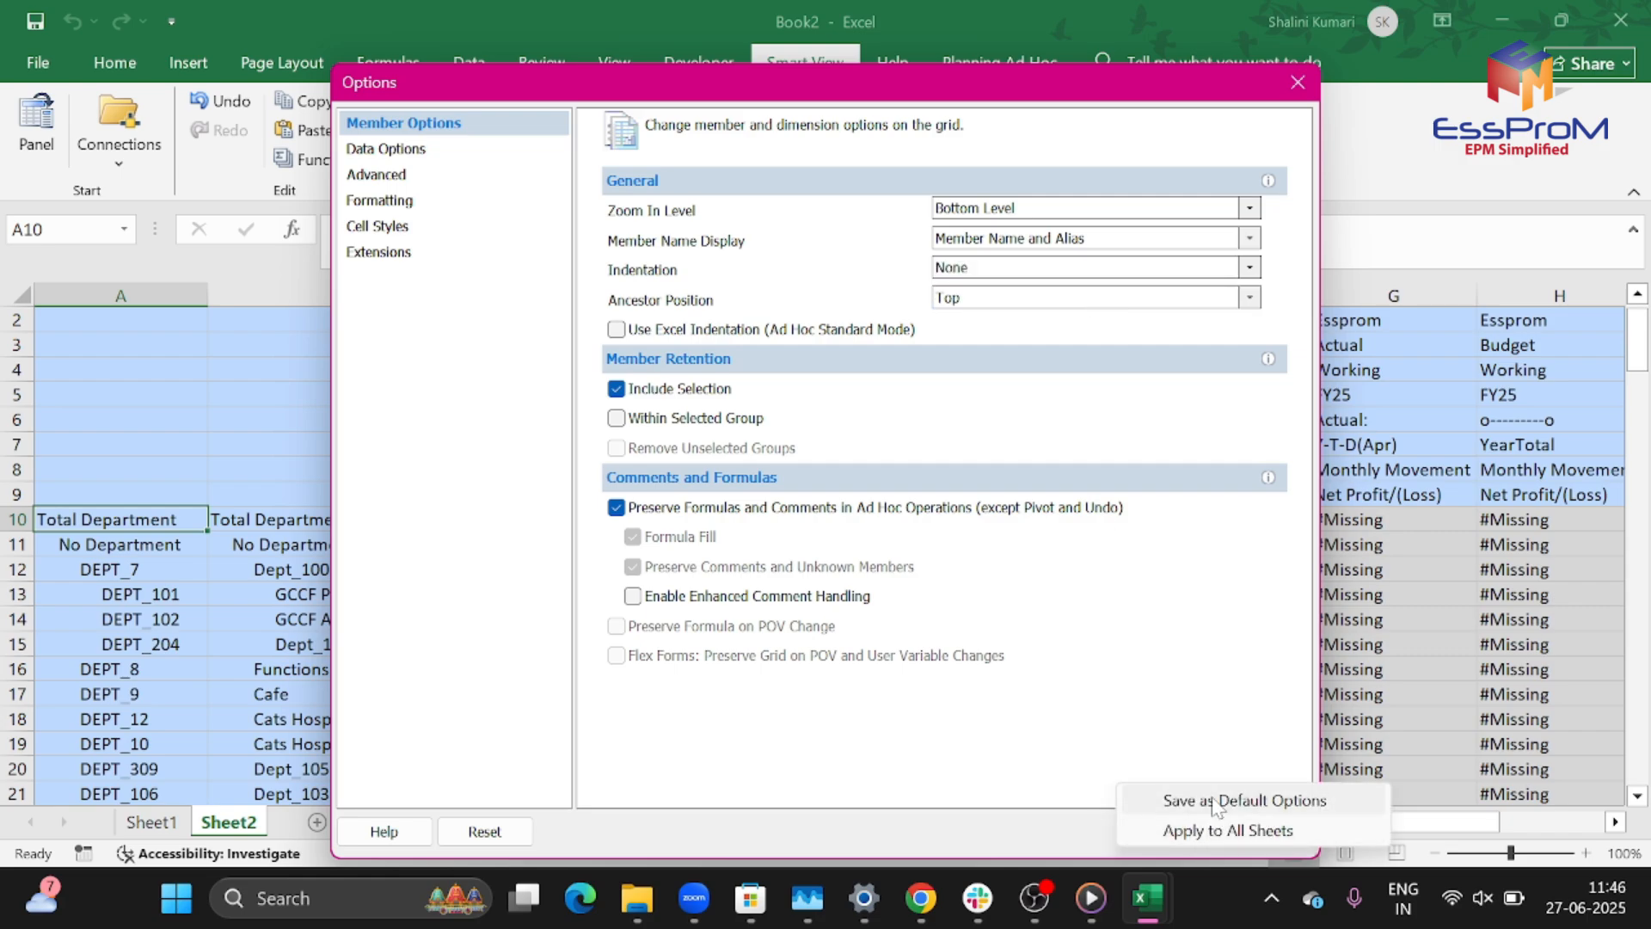
left_click(1212, 798)
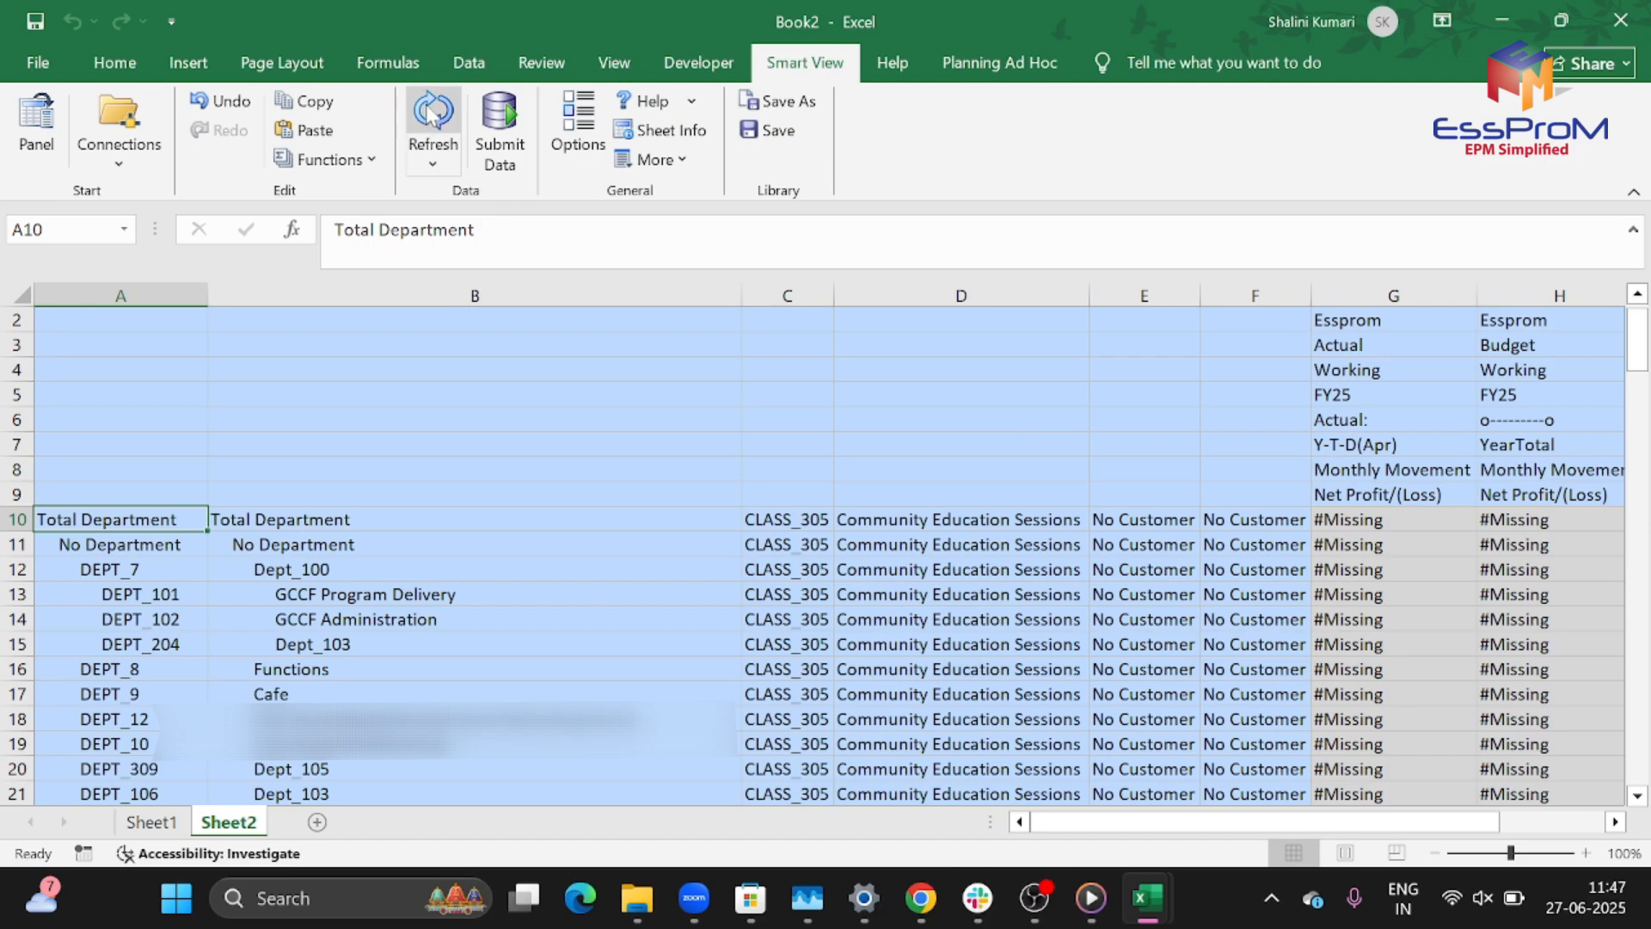
left_click(432, 116)
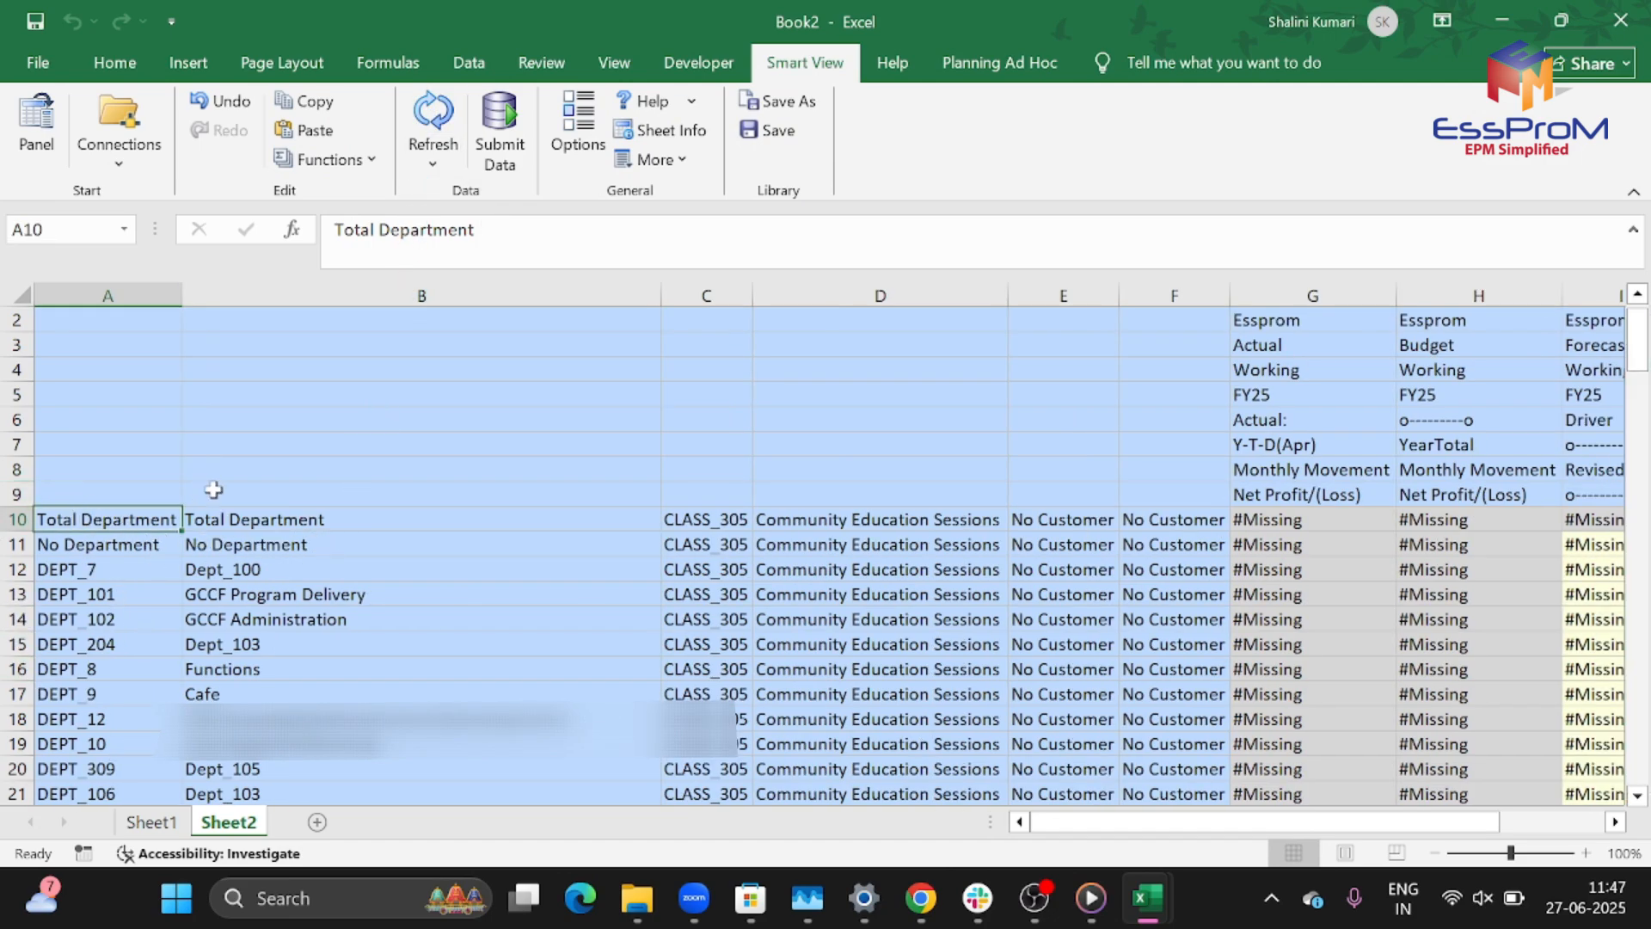
- Turn on suppression of No Data / Missing rows in the data options and refresh the grid
left_click(568, 112)
left_click(394, 150)
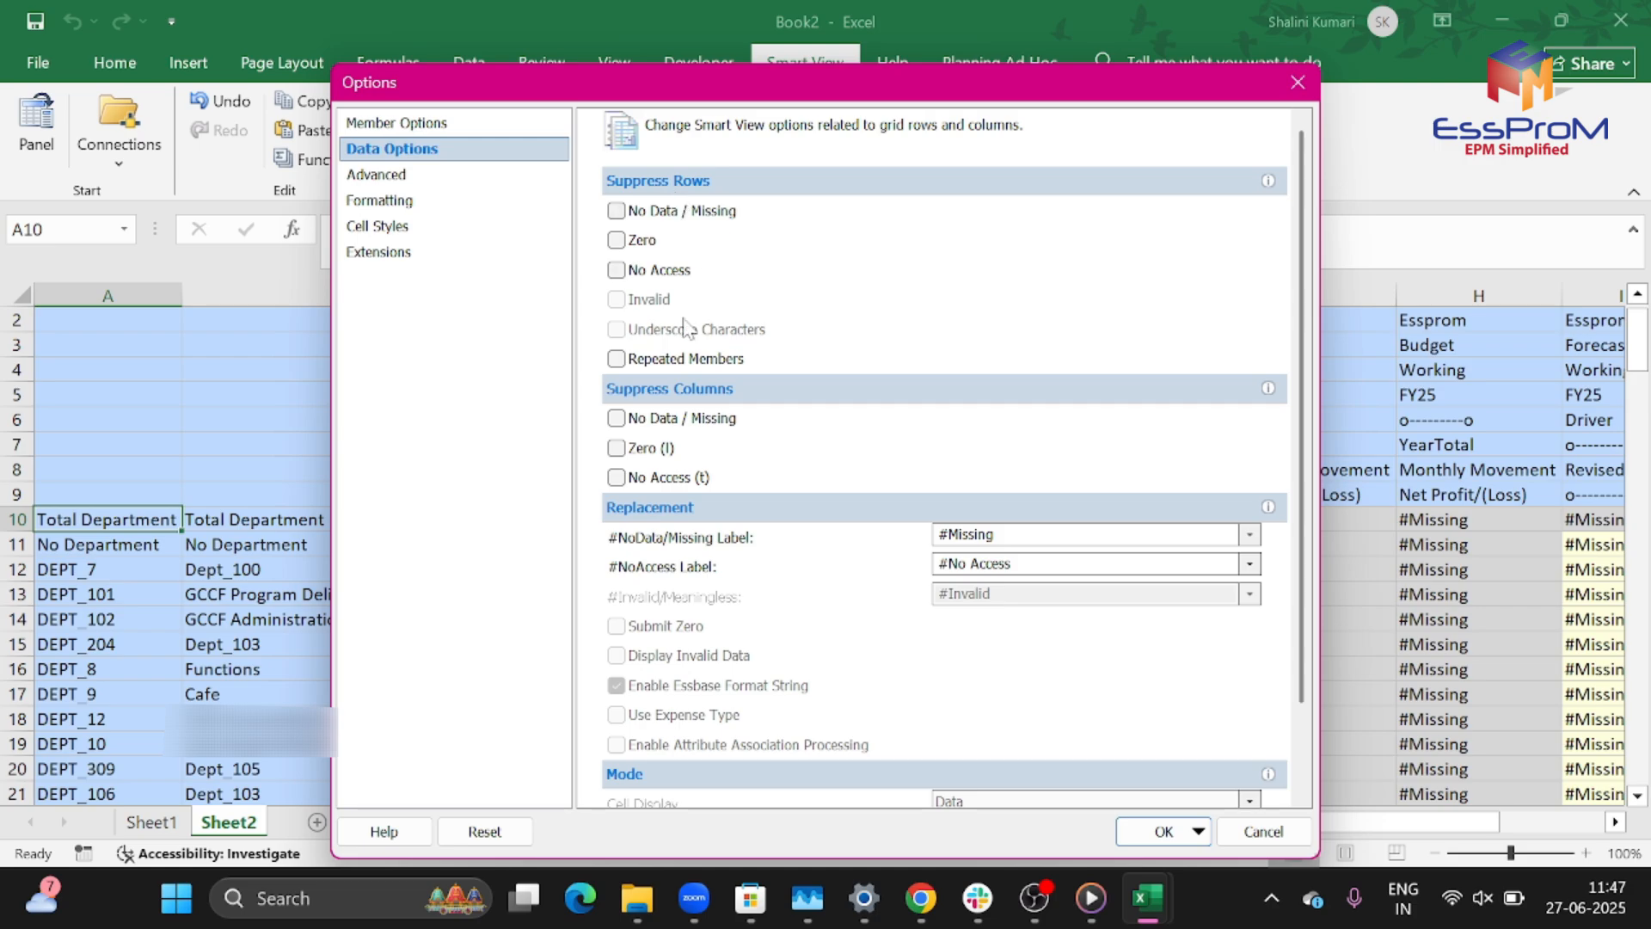
left_click(616, 211)
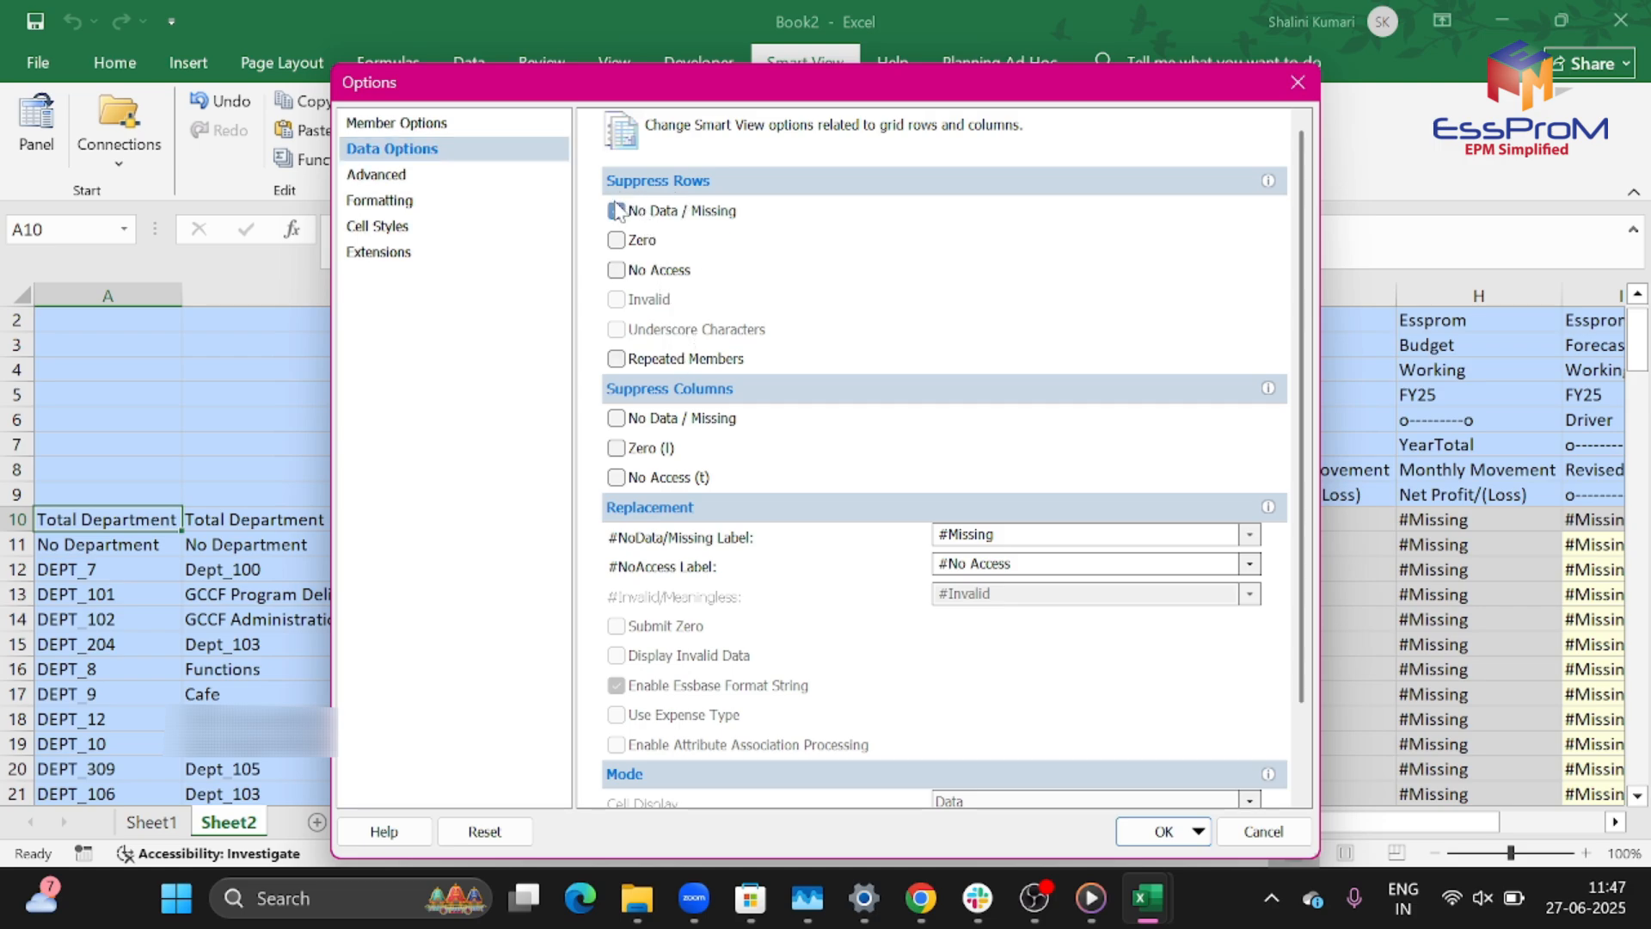
left_click(1161, 830)
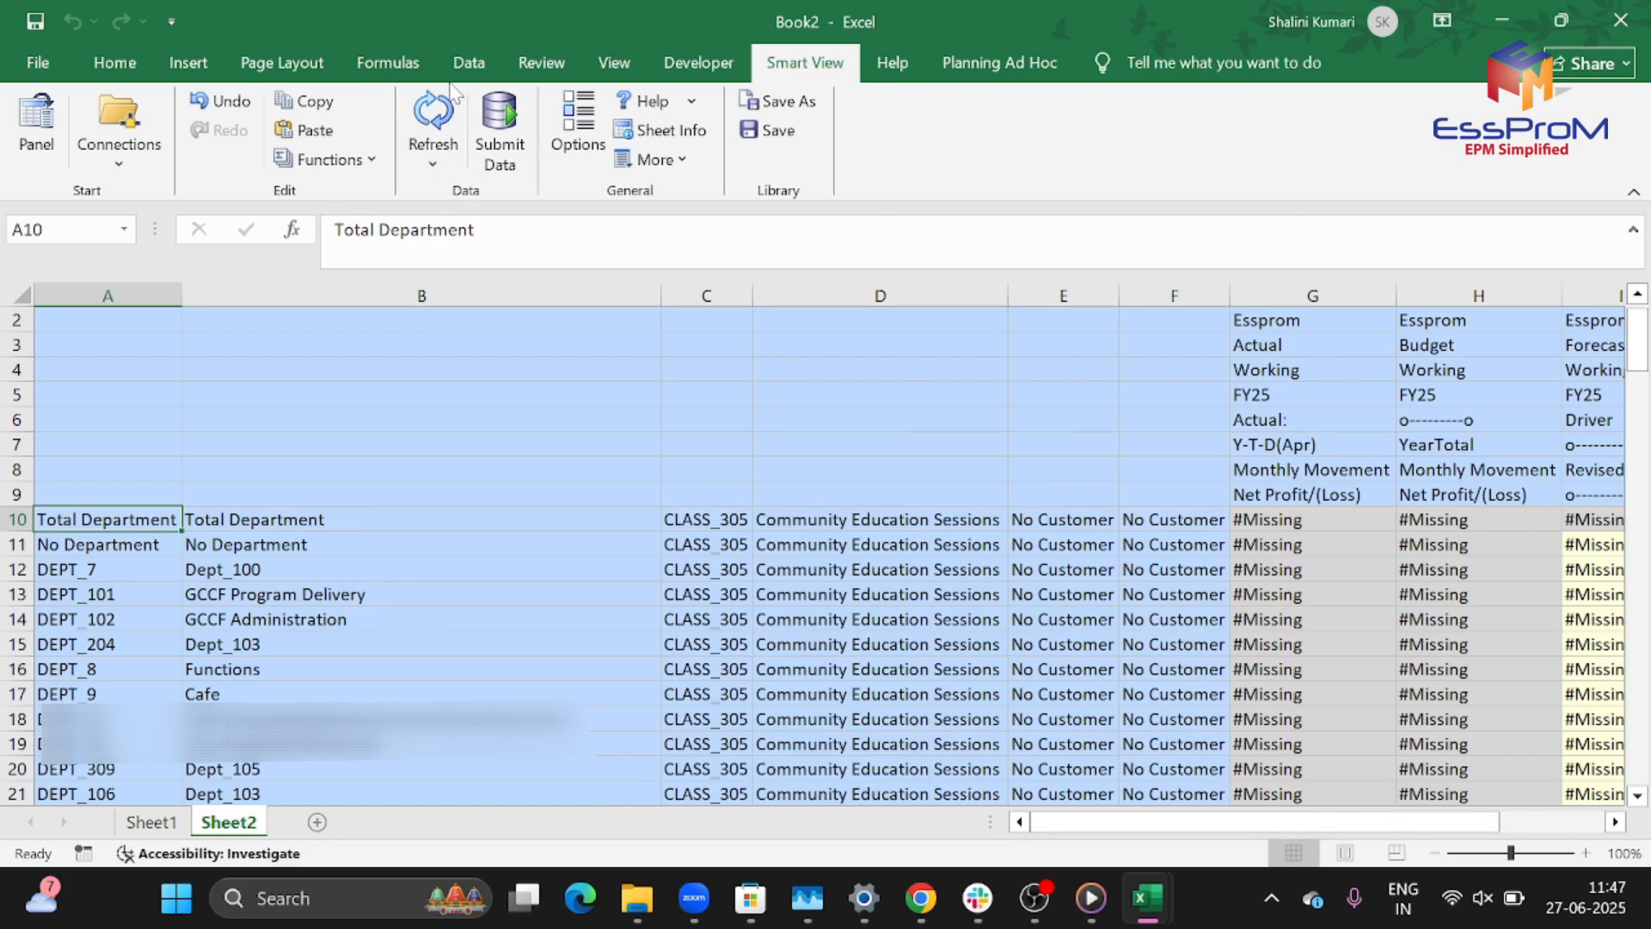
left_click(434, 110)
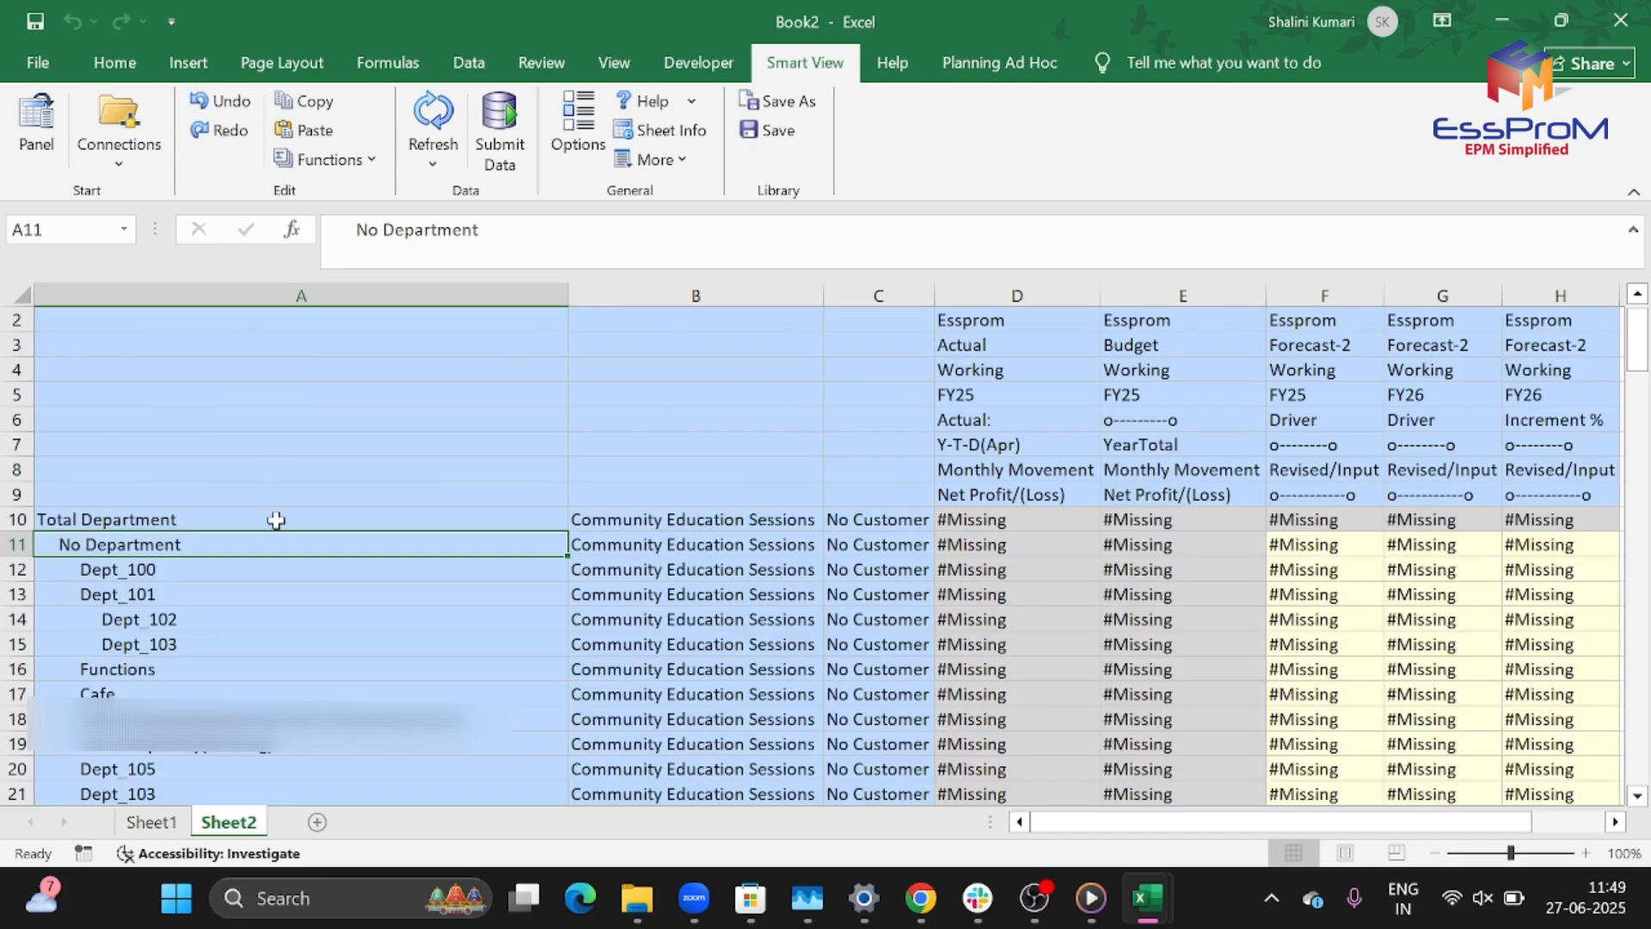
- Set the #NoData/Missing replacement label to #NumericZero in the data options
left_click(571, 131)
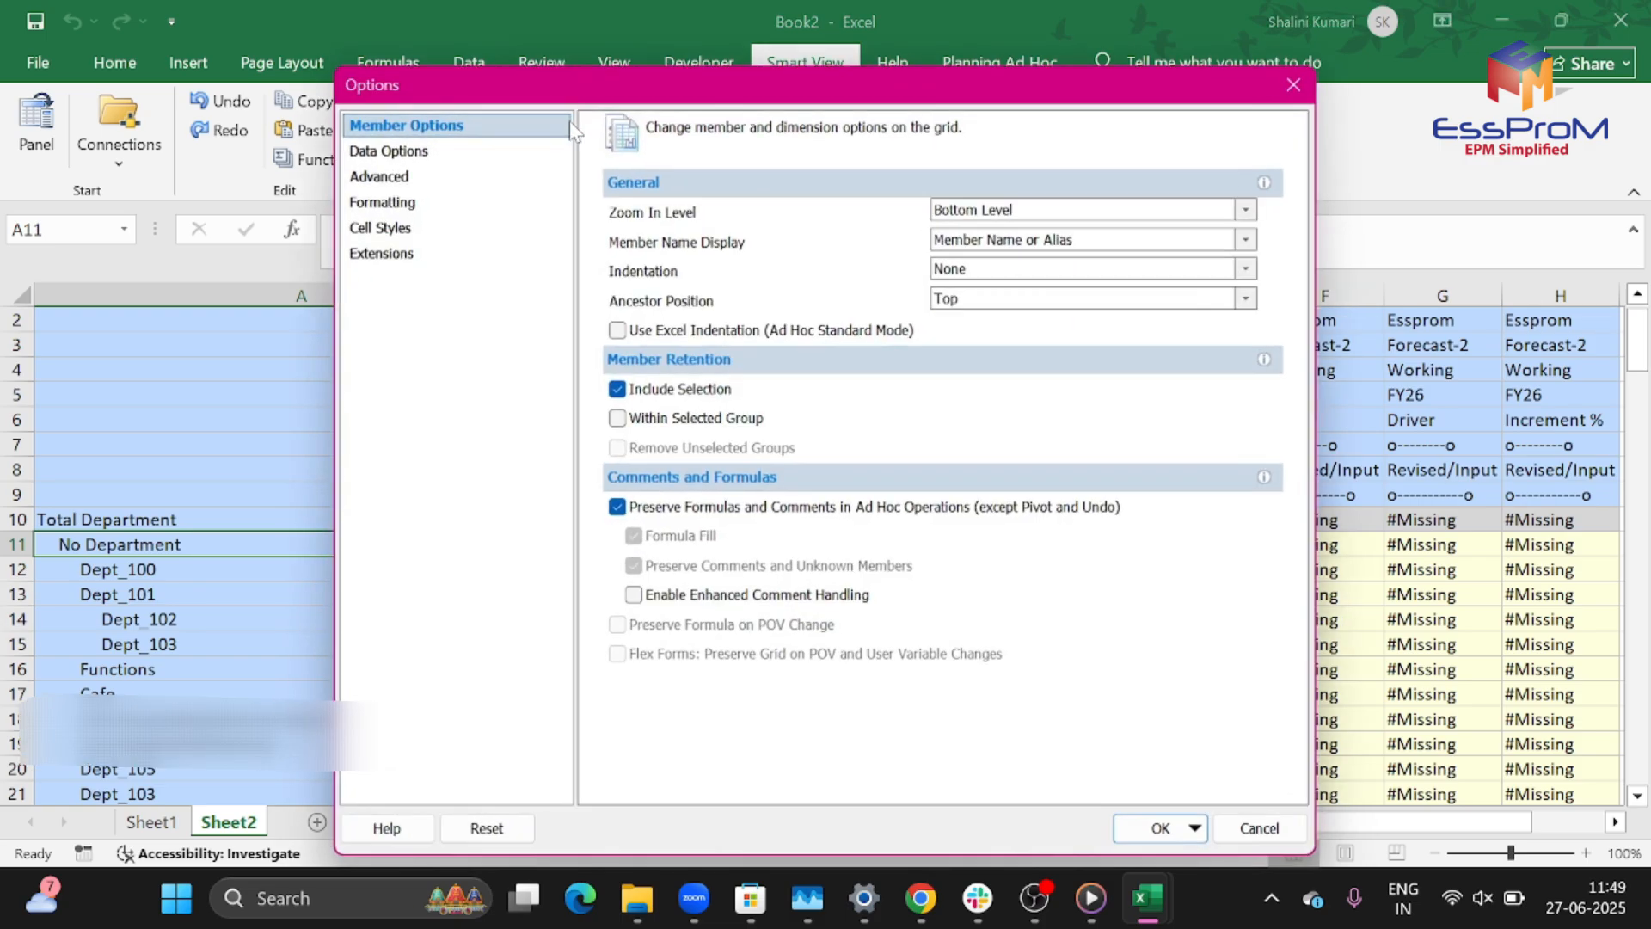
left_click(457, 150)
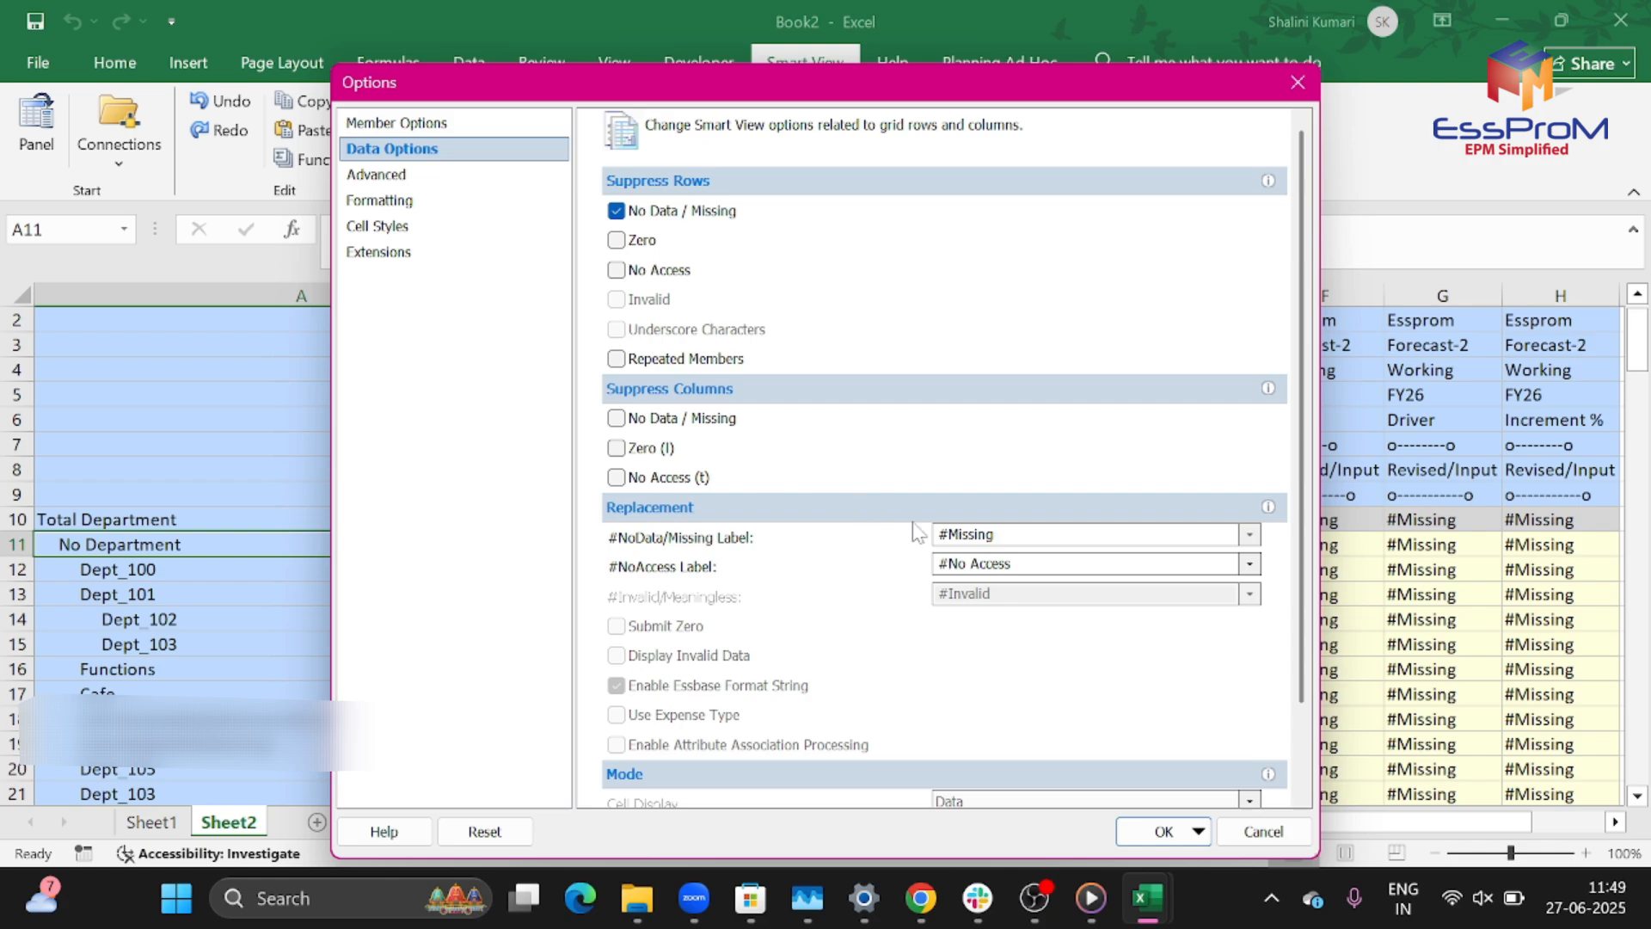
left_click(1259, 536)
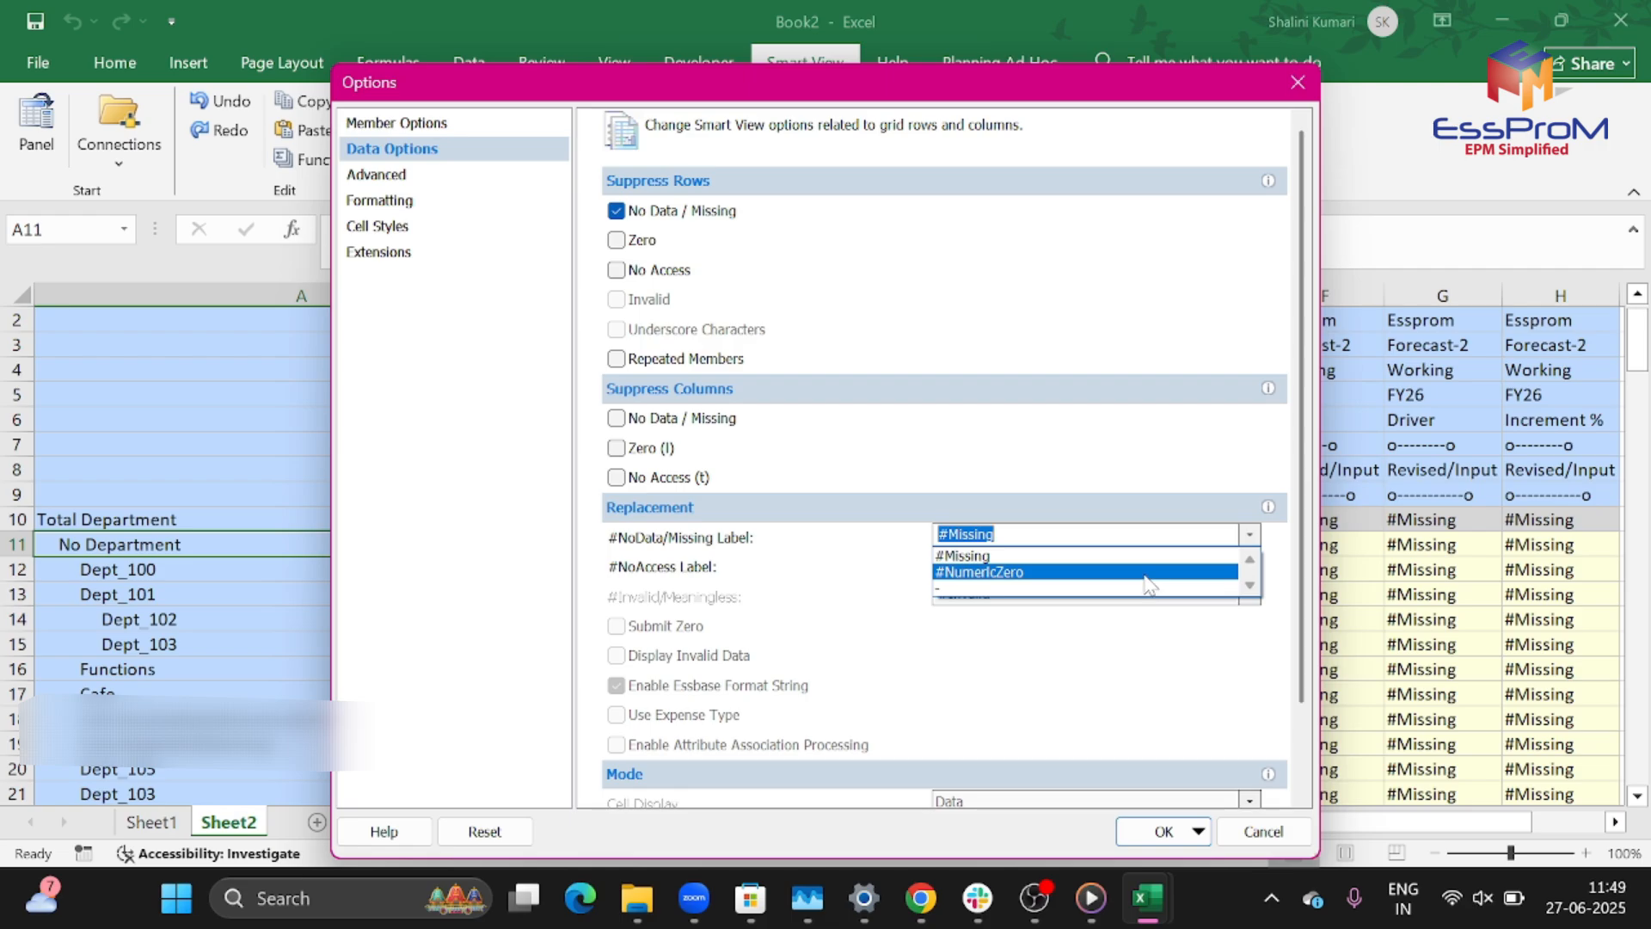
key("Escape")
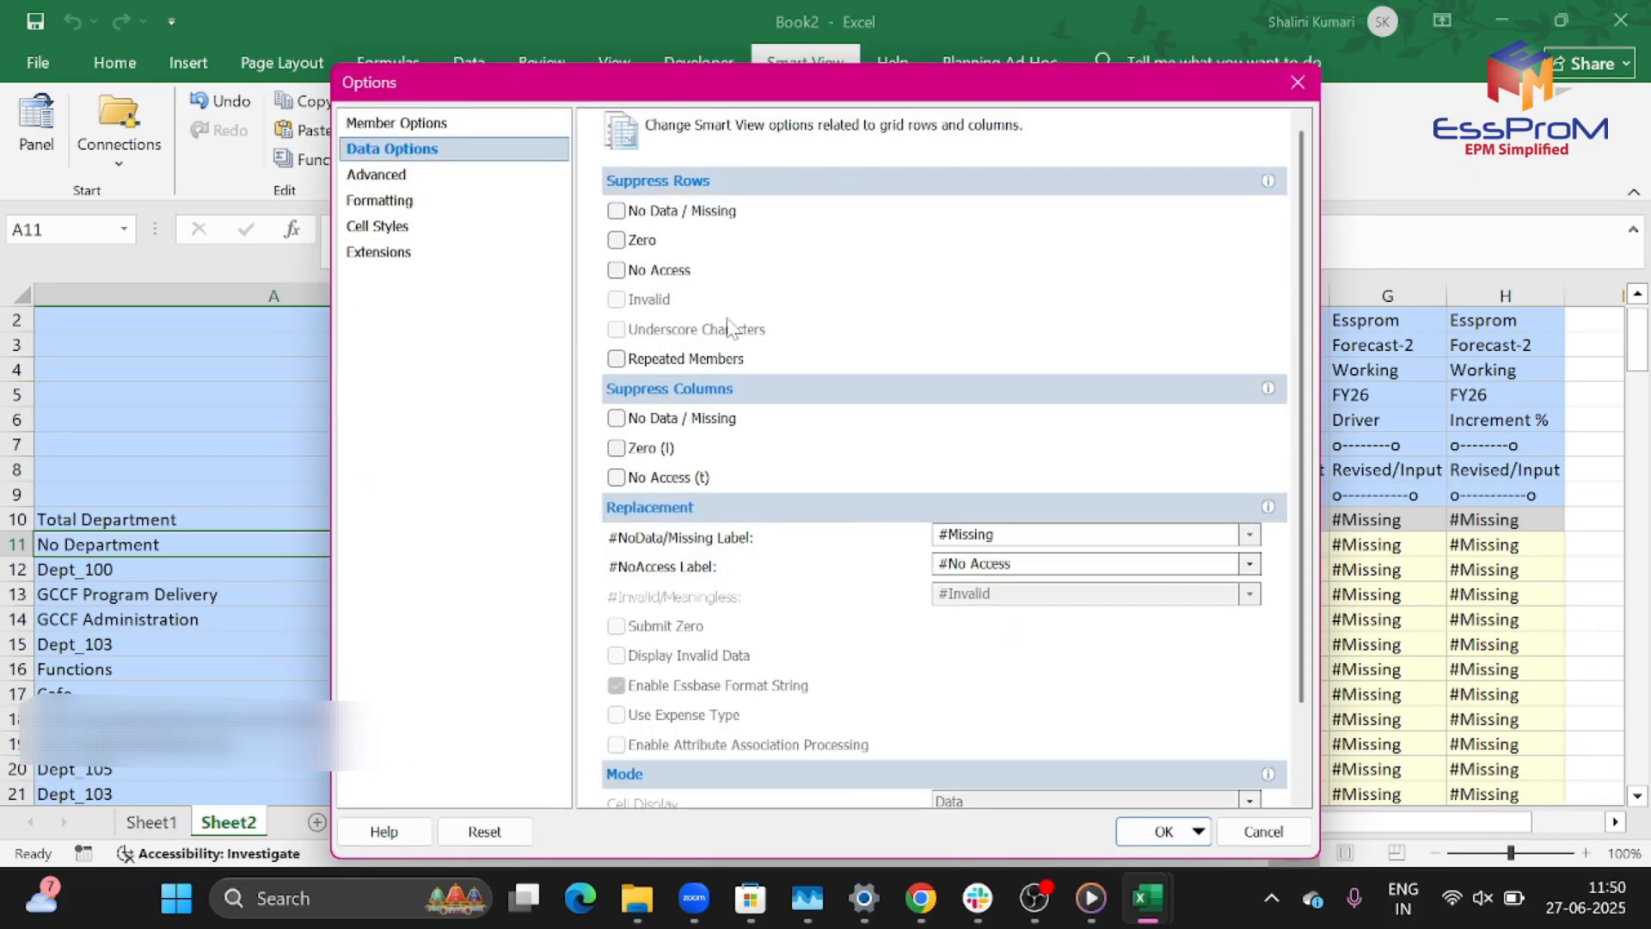
left_click(1250, 535)
left_click(1198, 571)
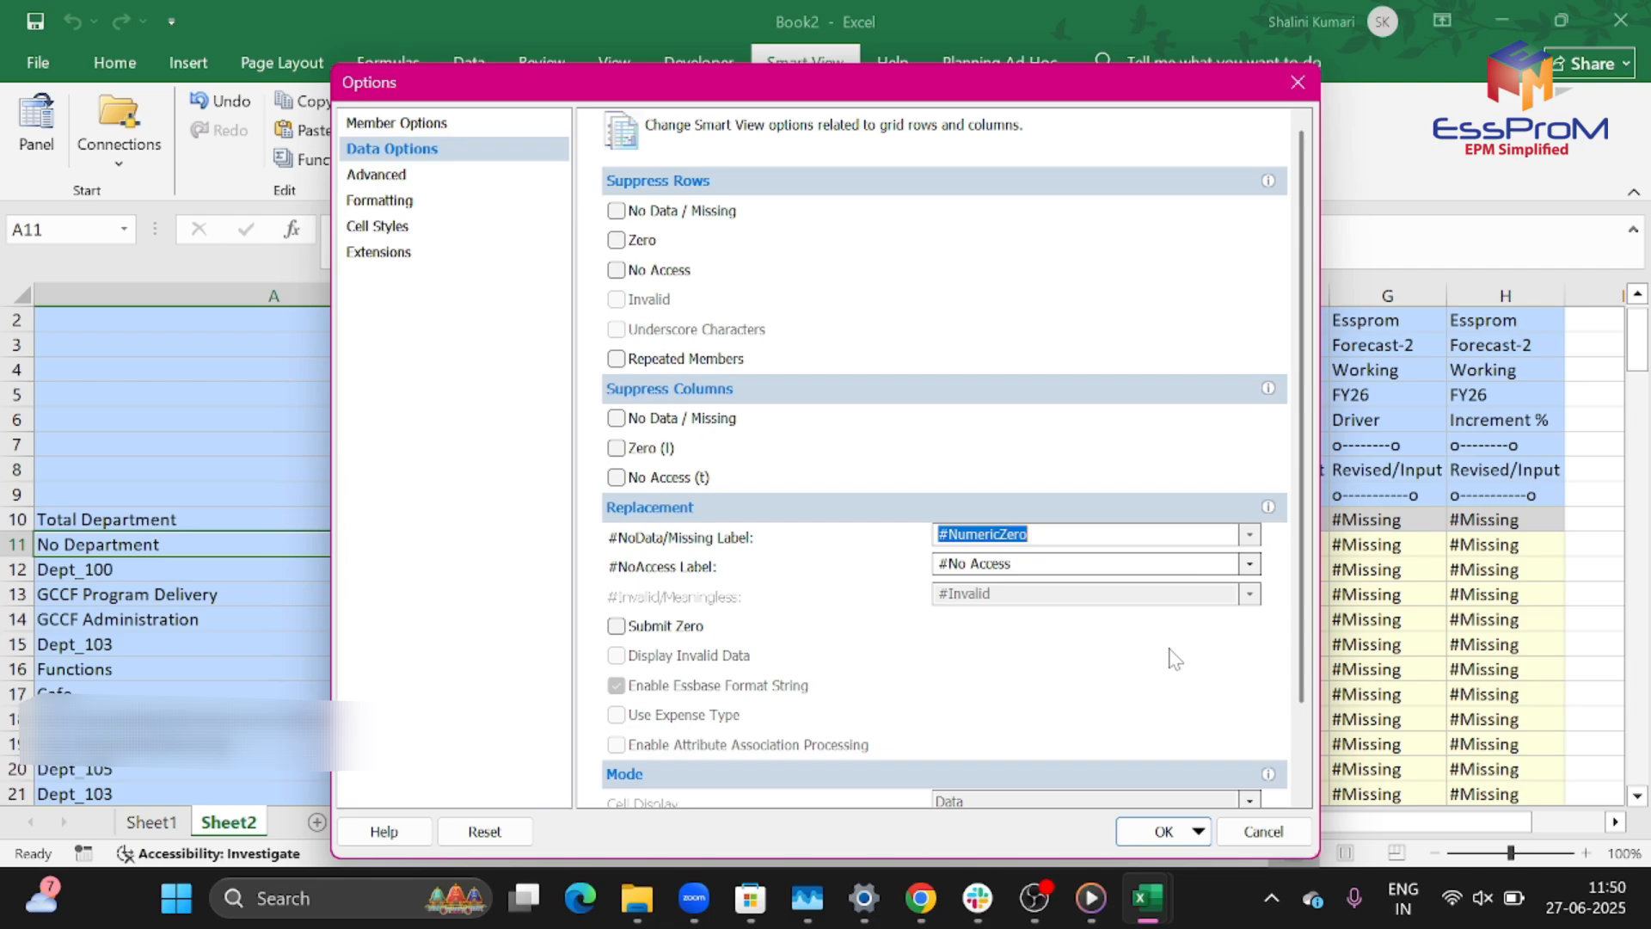
left_click(1157, 836)
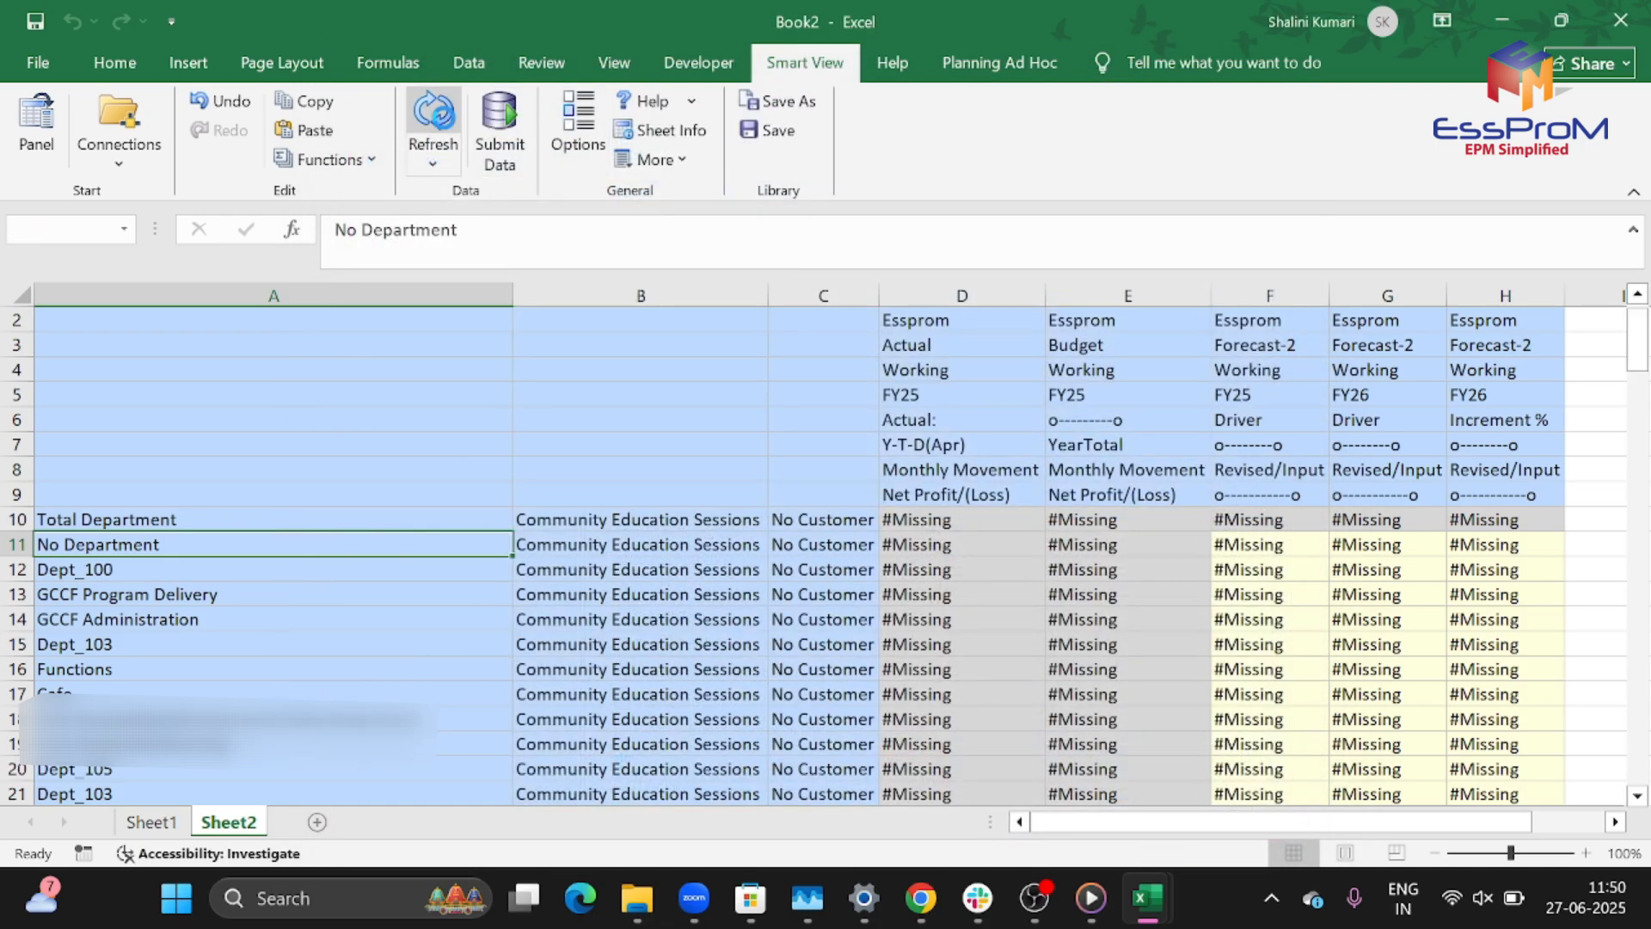
- Set the #NoData/Missing replacement label to a dash (-) and refresh the grid
left_click(578, 129)
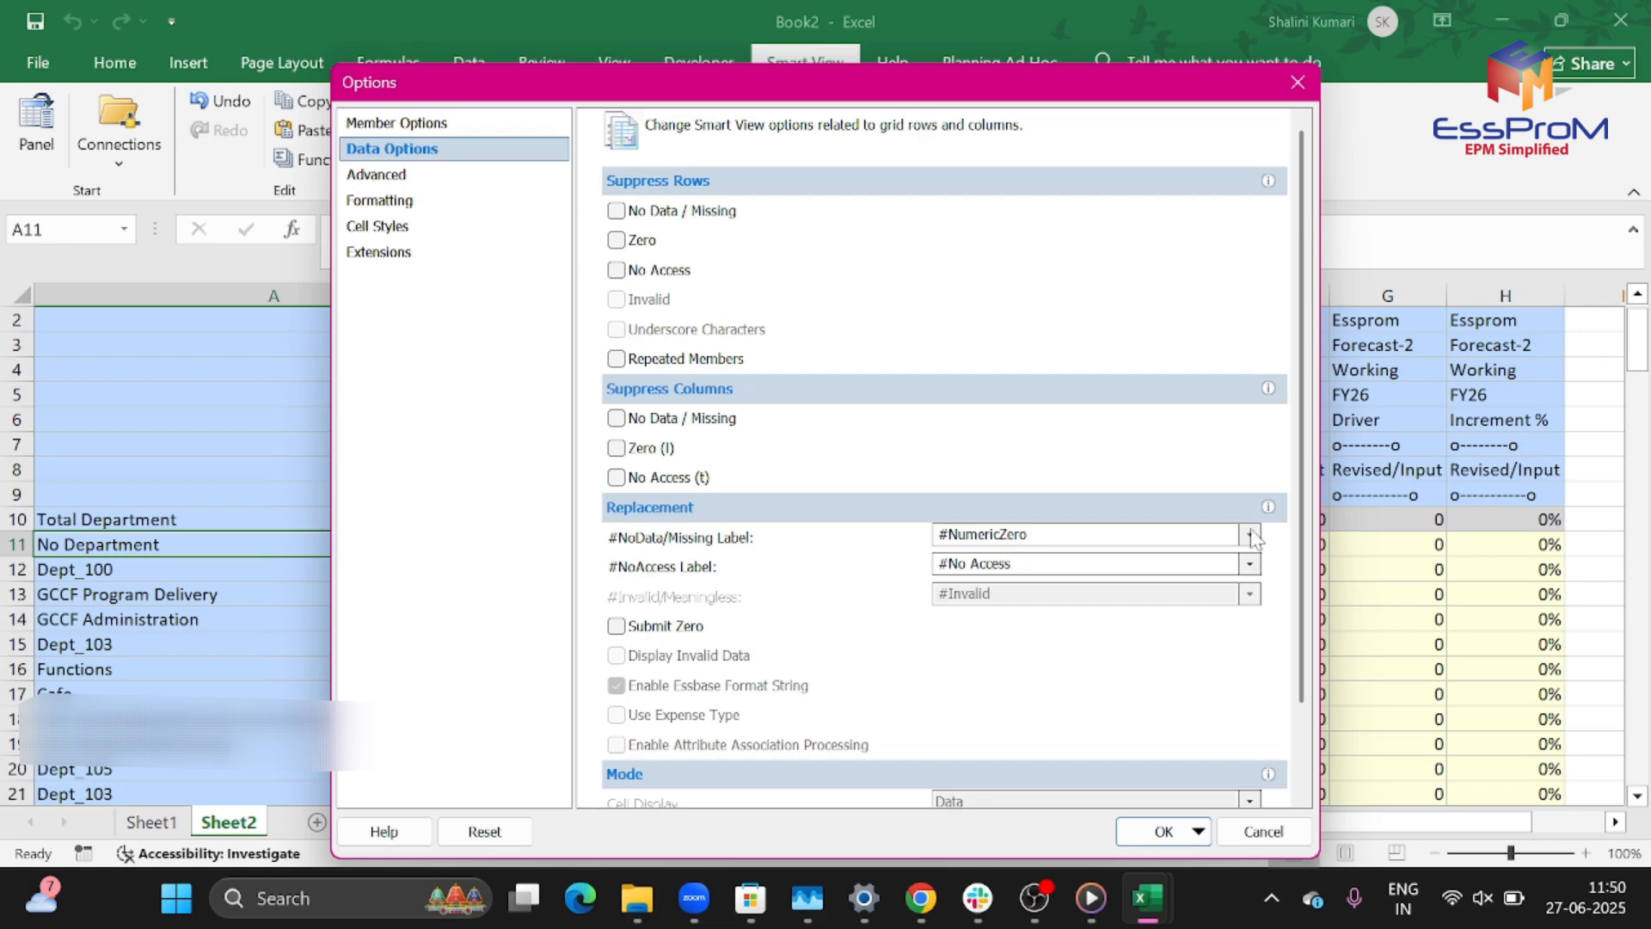
left_click(1250, 535)
left_click(1172, 592)
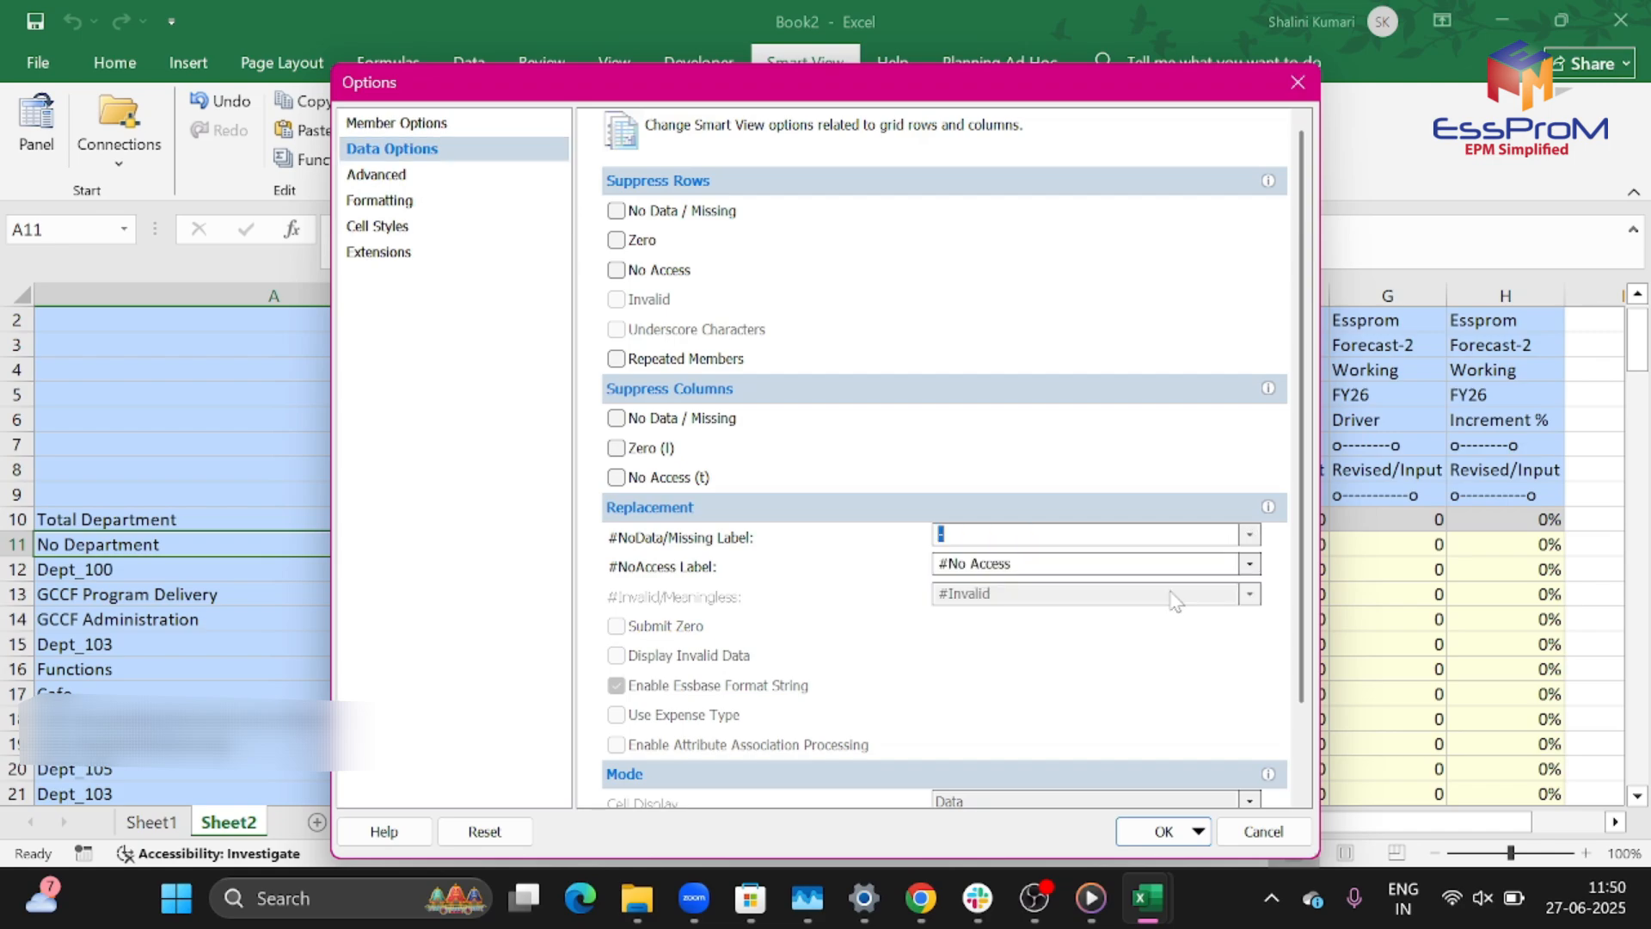
left_click(1163, 831)
left_click(448, 157)
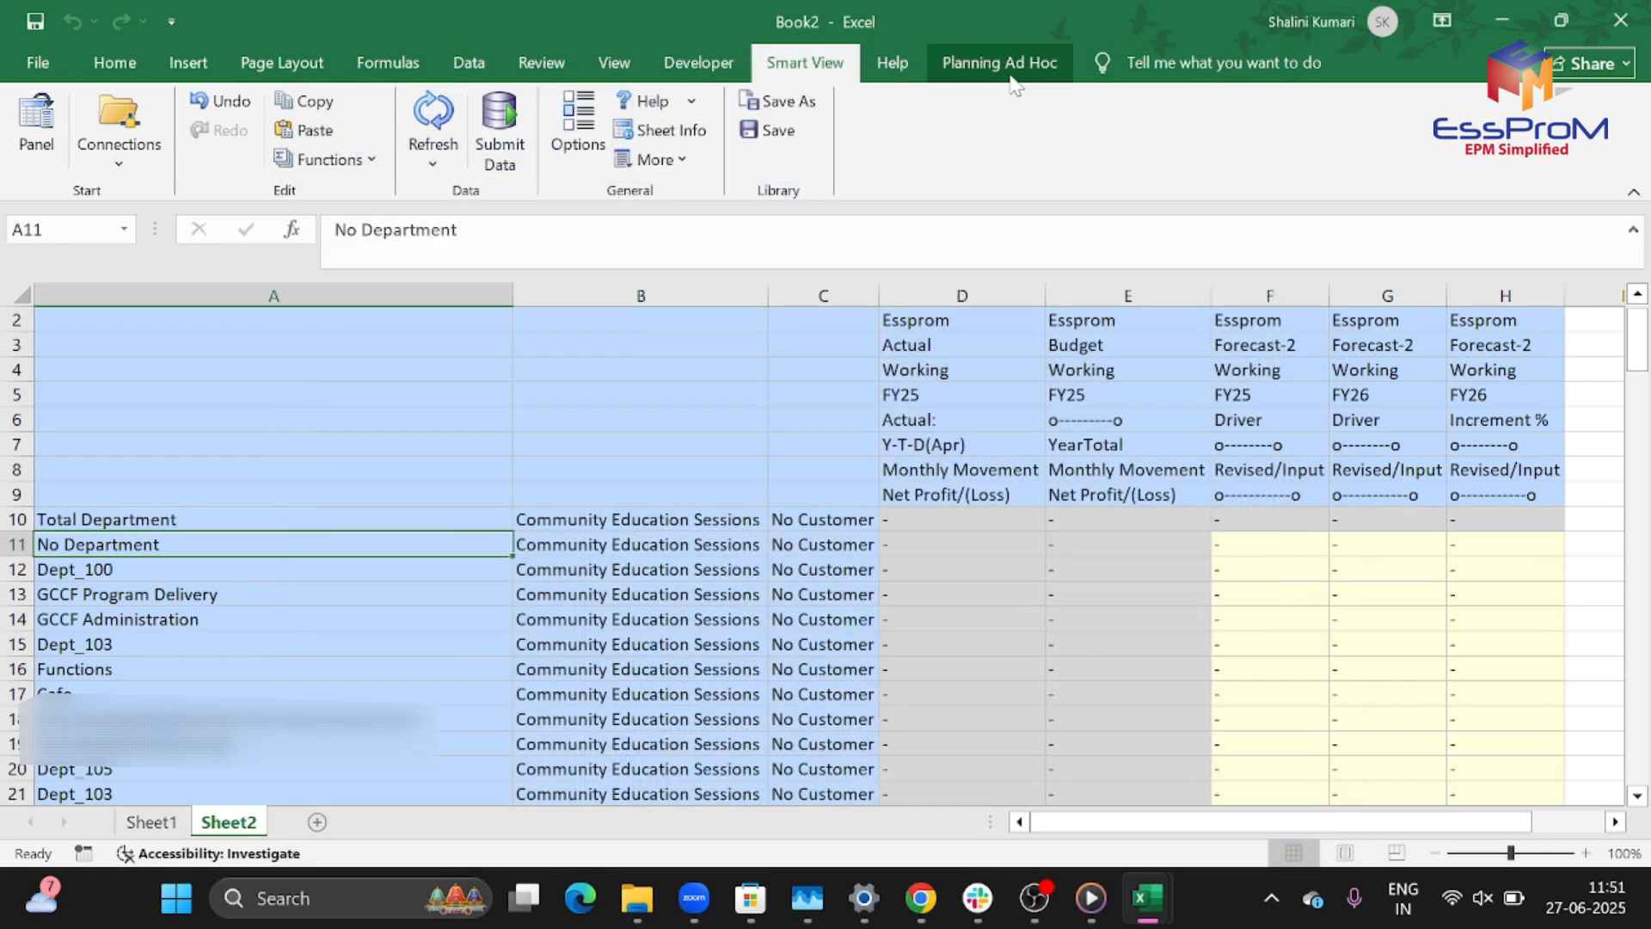
- Look through the available business rules and launch the RS_FCT_Expense_Calculation rule set of the Report plan type
left_click(1014, 79)
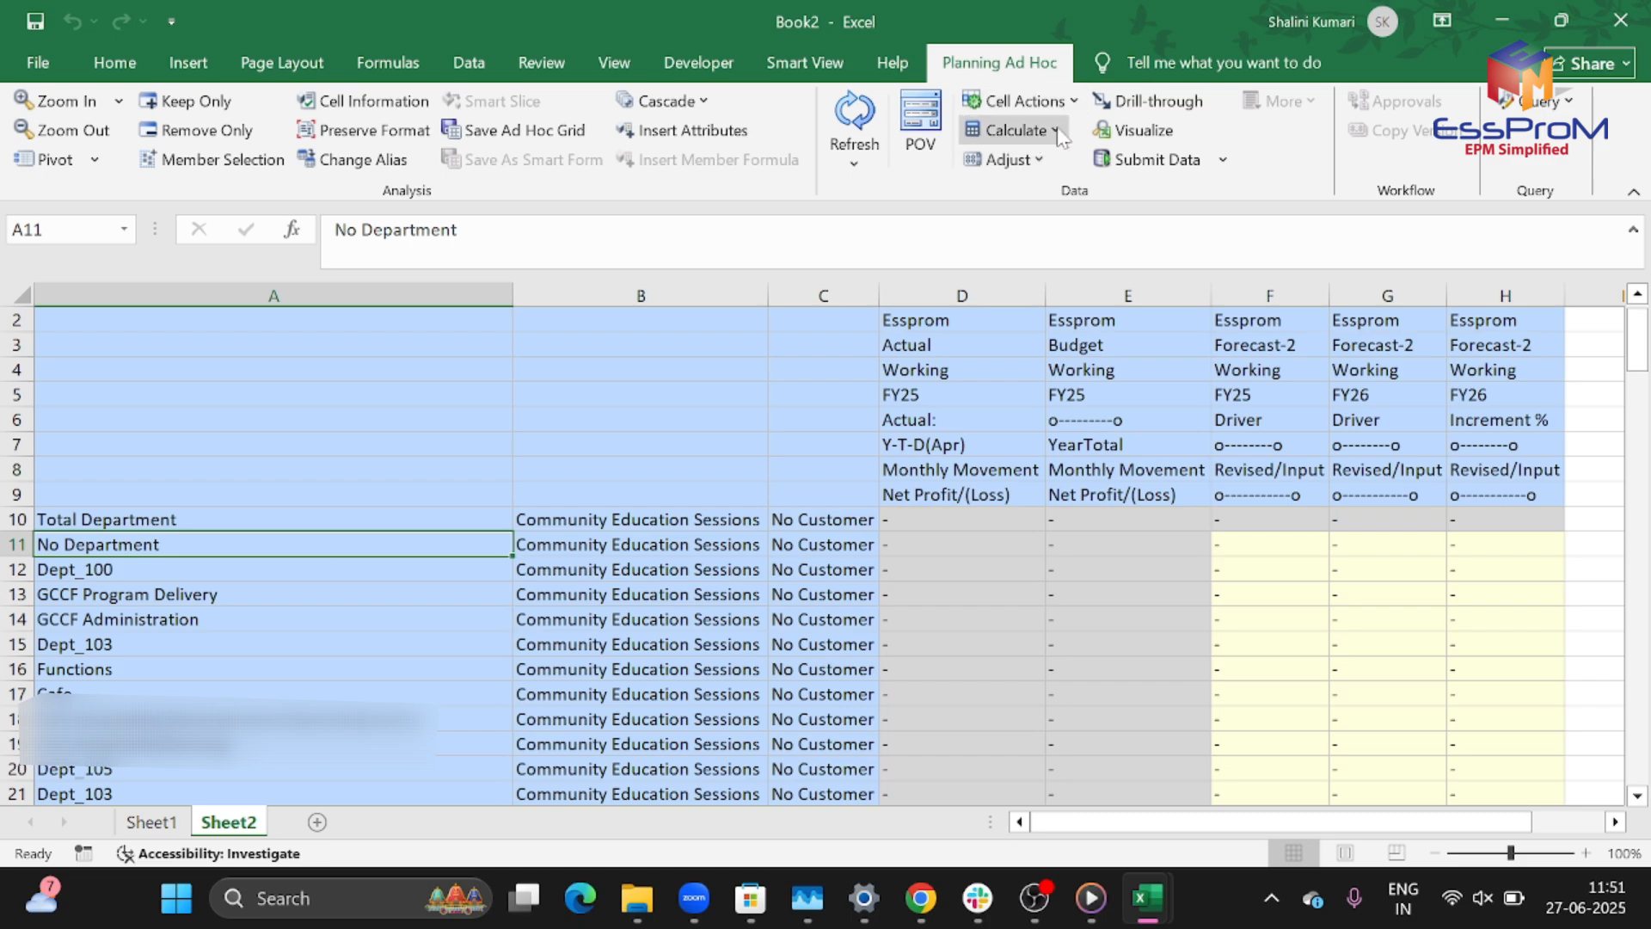
left_click(1015, 130)
left_click(1051, 172)
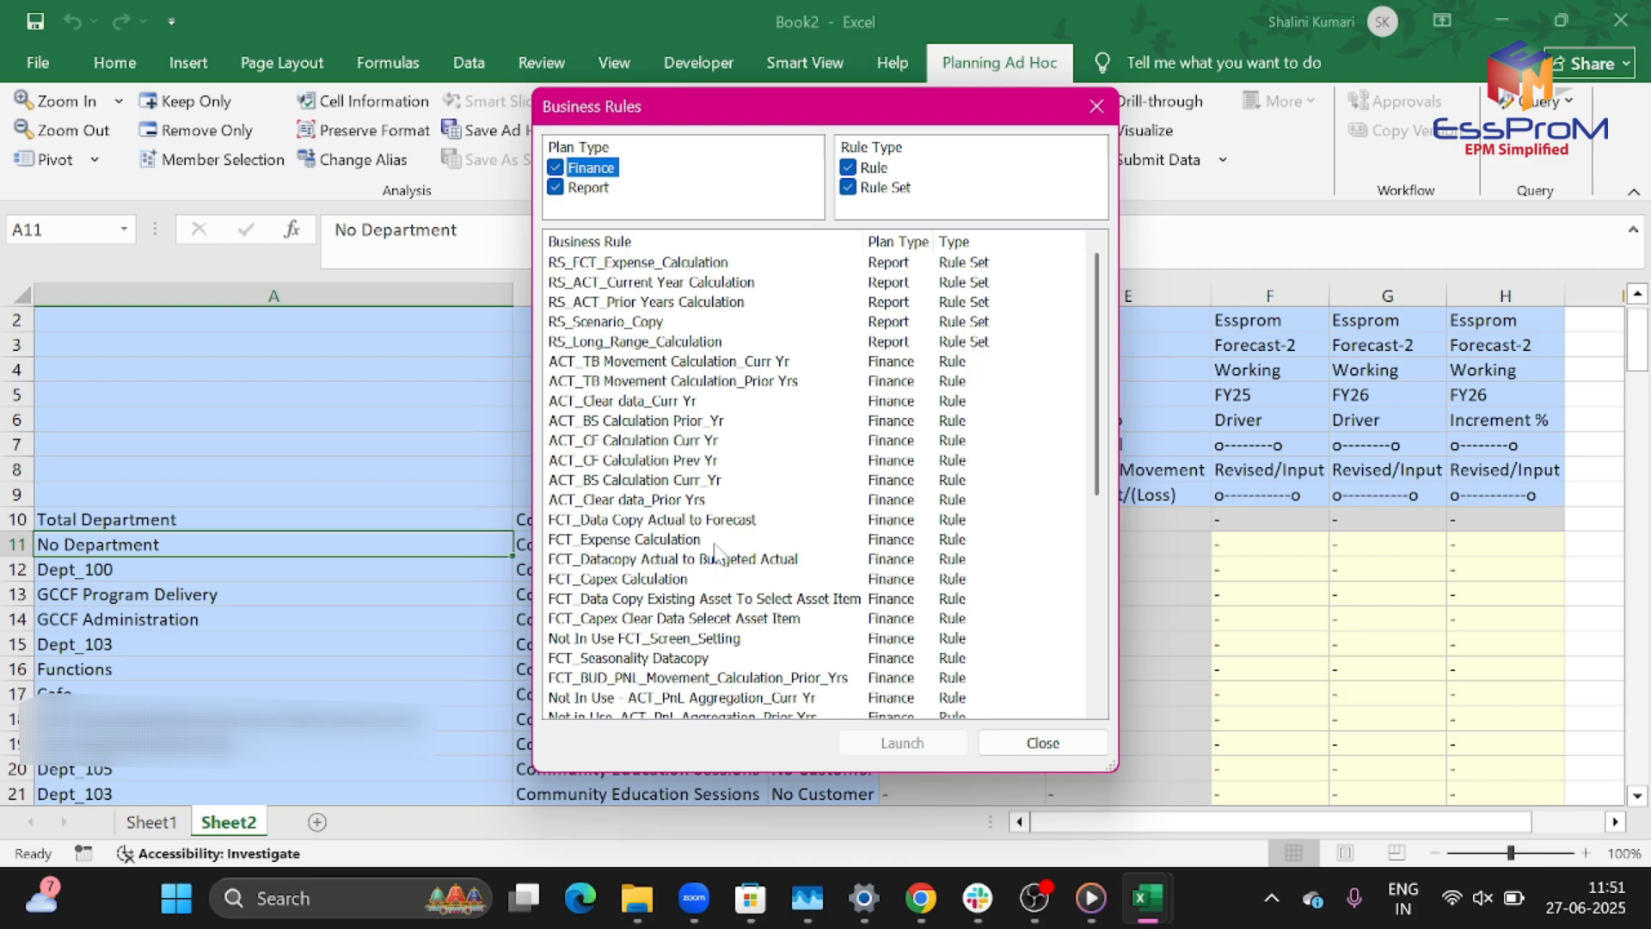
scroll(715, 550, "down", 5)
scroll(716, 550, "down", 2)
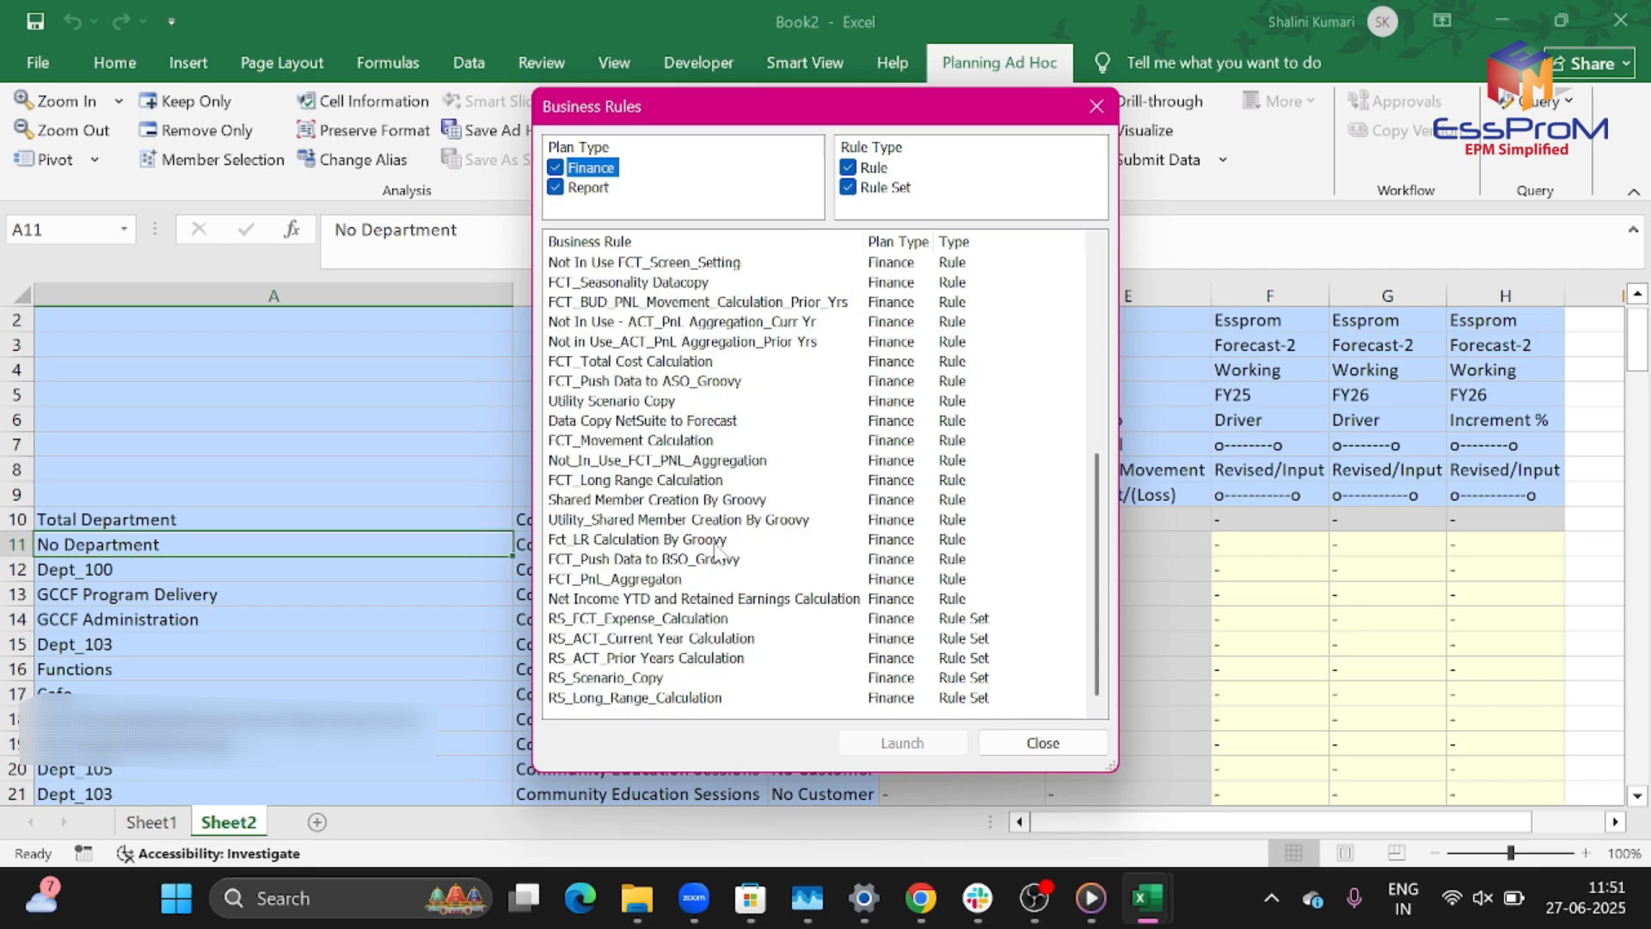
scroll(716, 550, "up", 6)
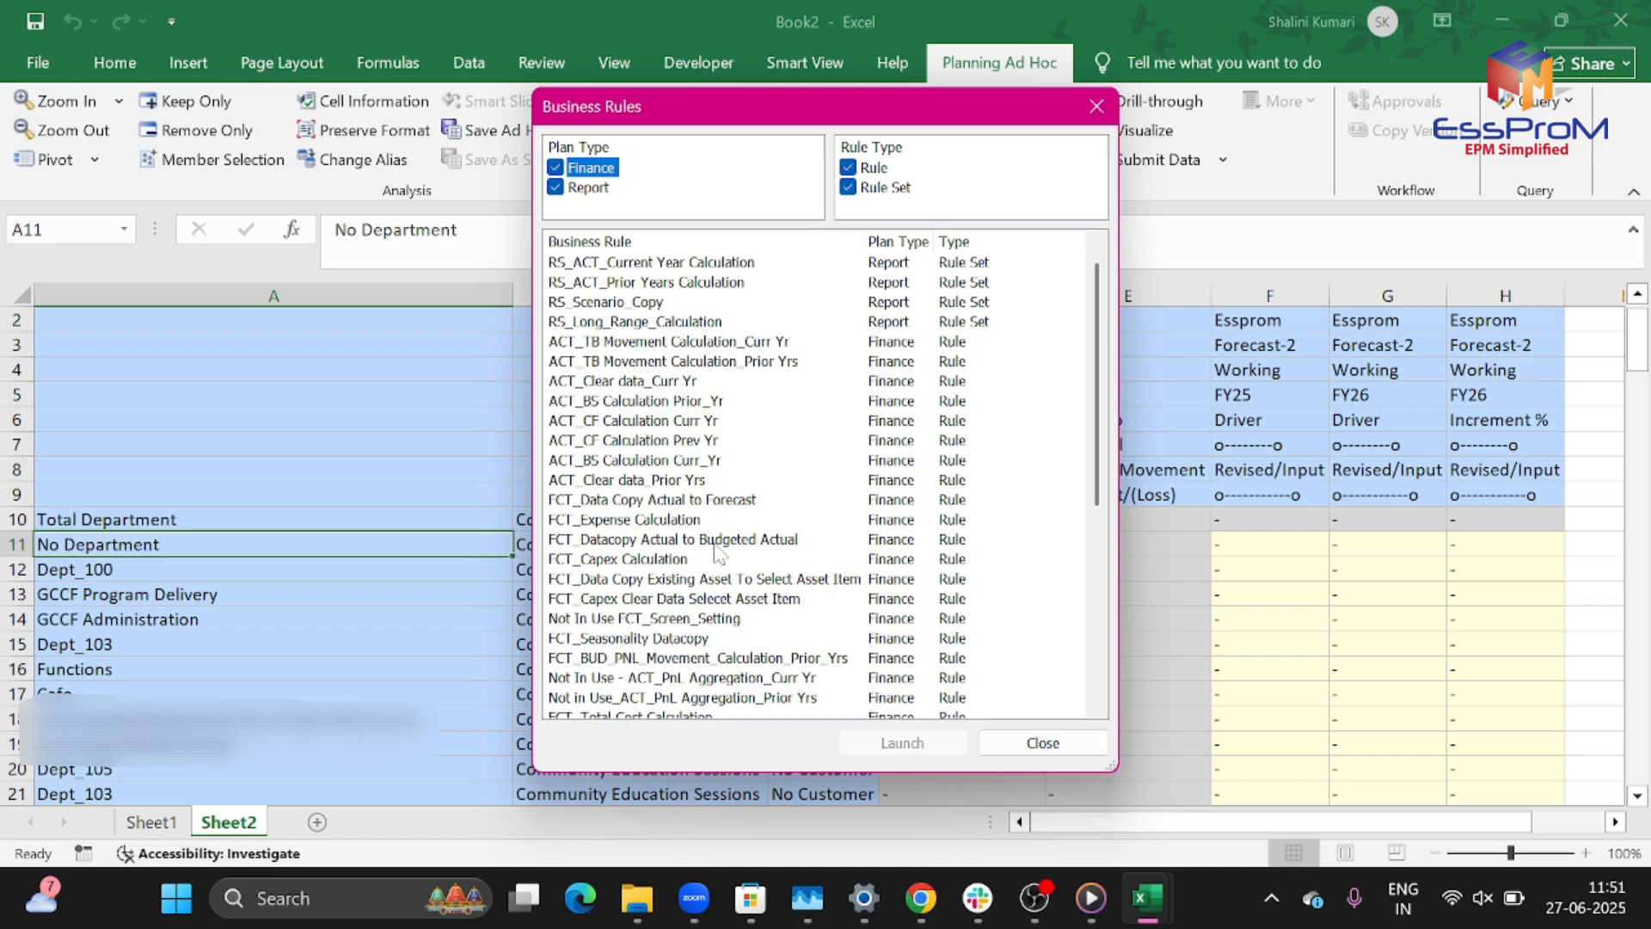
scroll(715, 550, "up", 1)
left_click(654, 263)
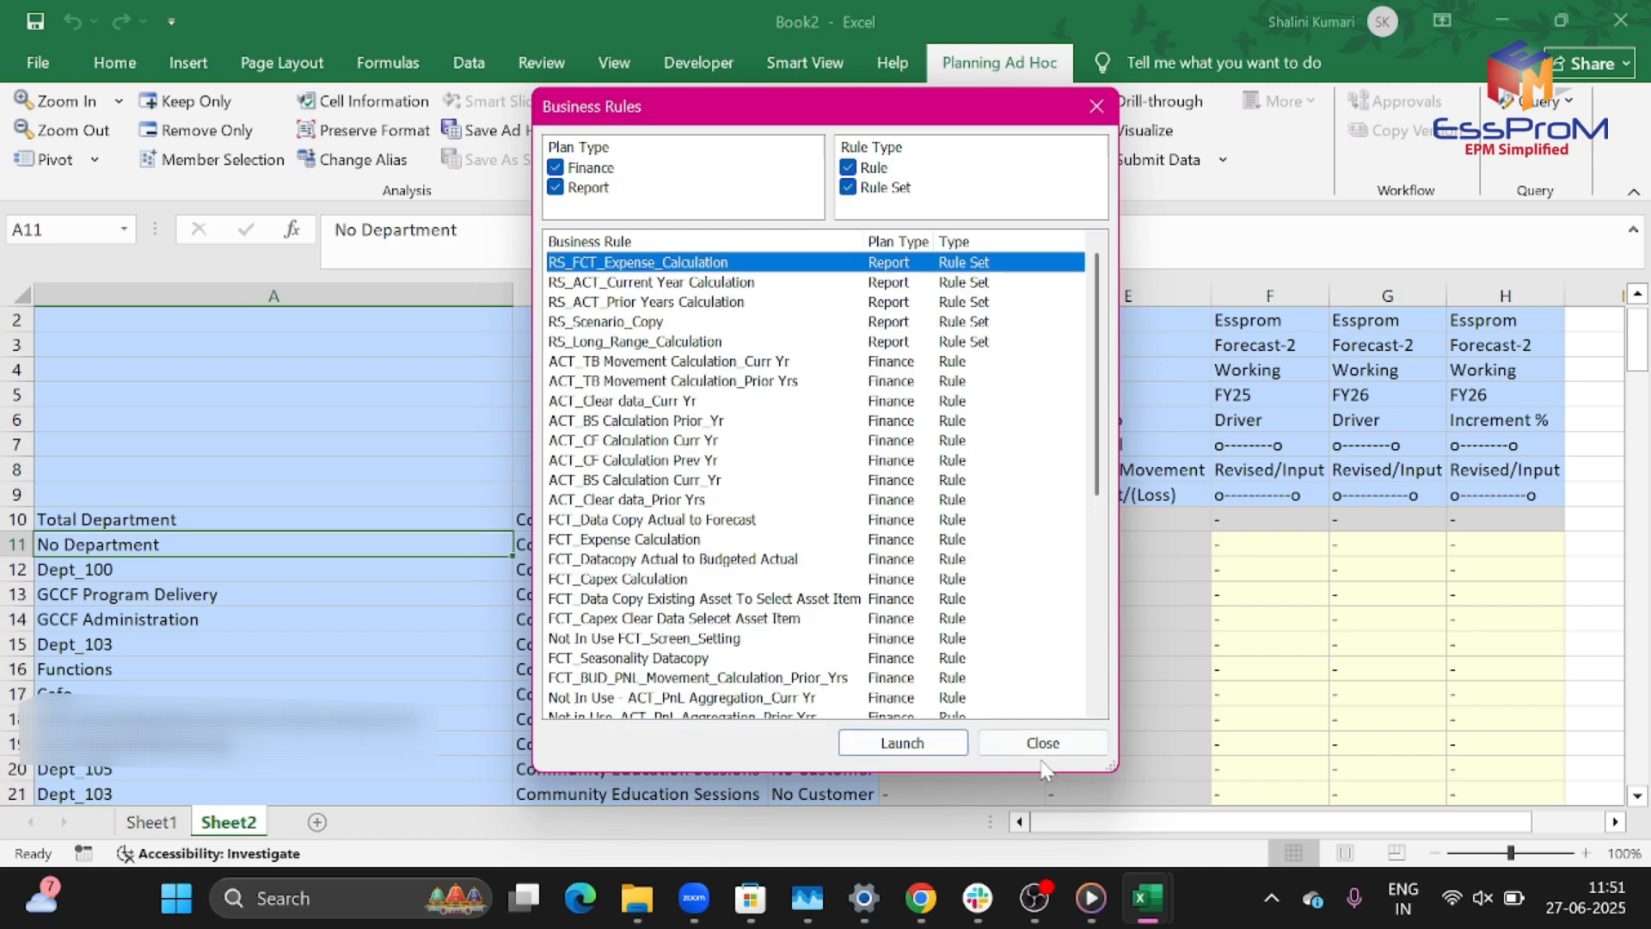
left_click(908, 743)
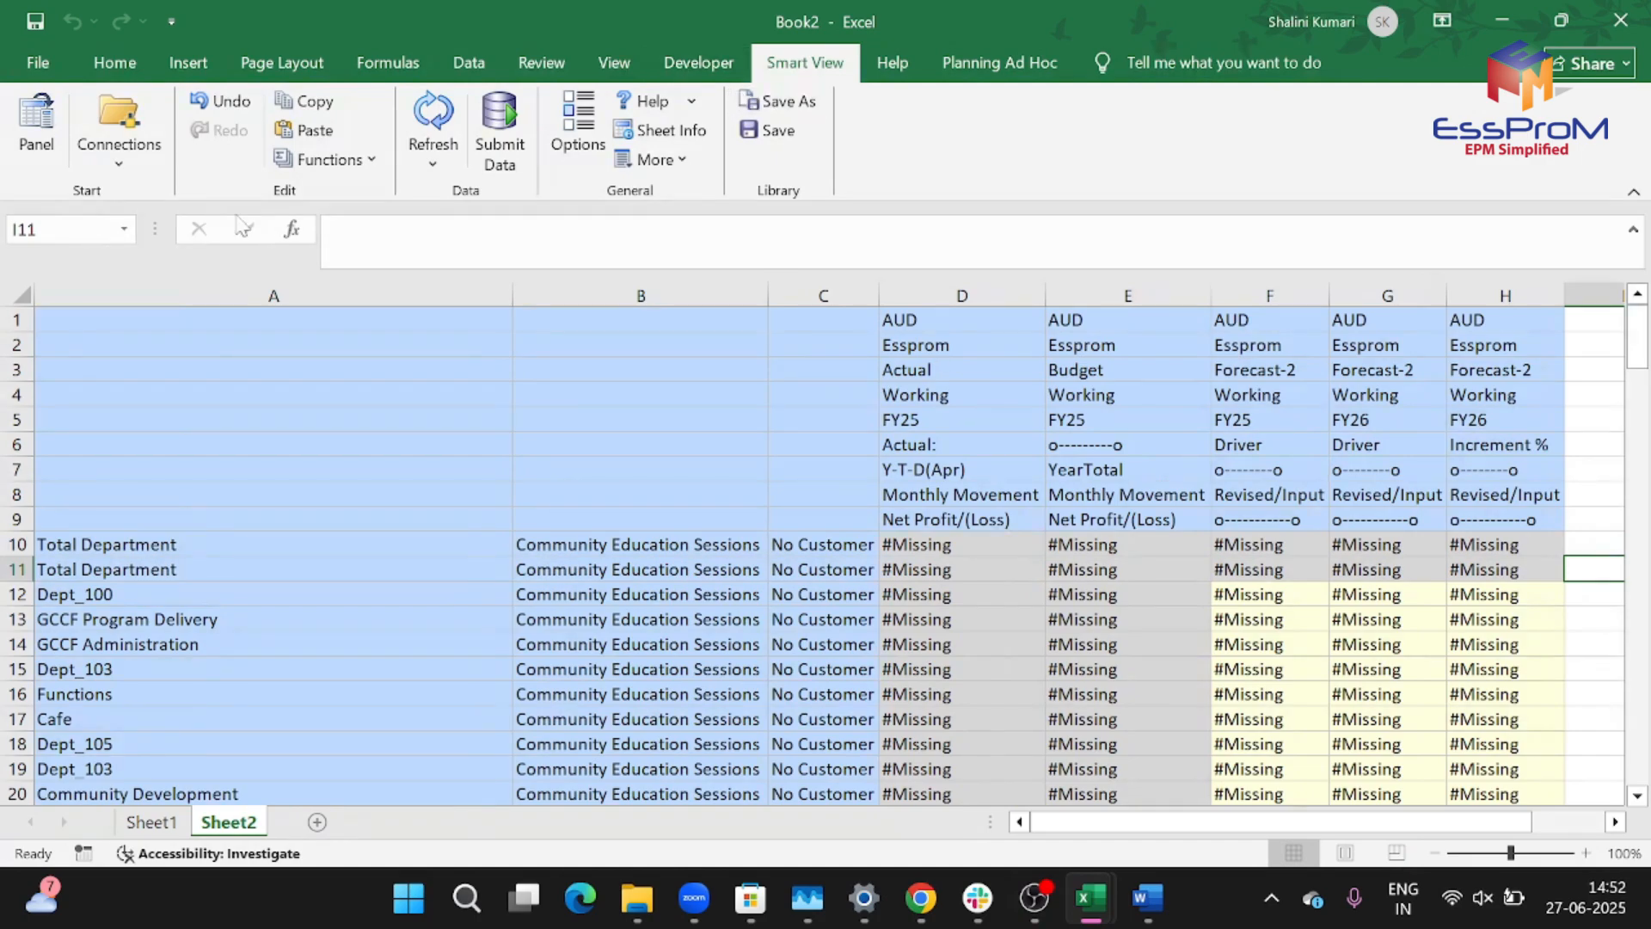
- Open the Job Console for the NetSuite - test connection and look through its list of jobs
left_click(26, 139)
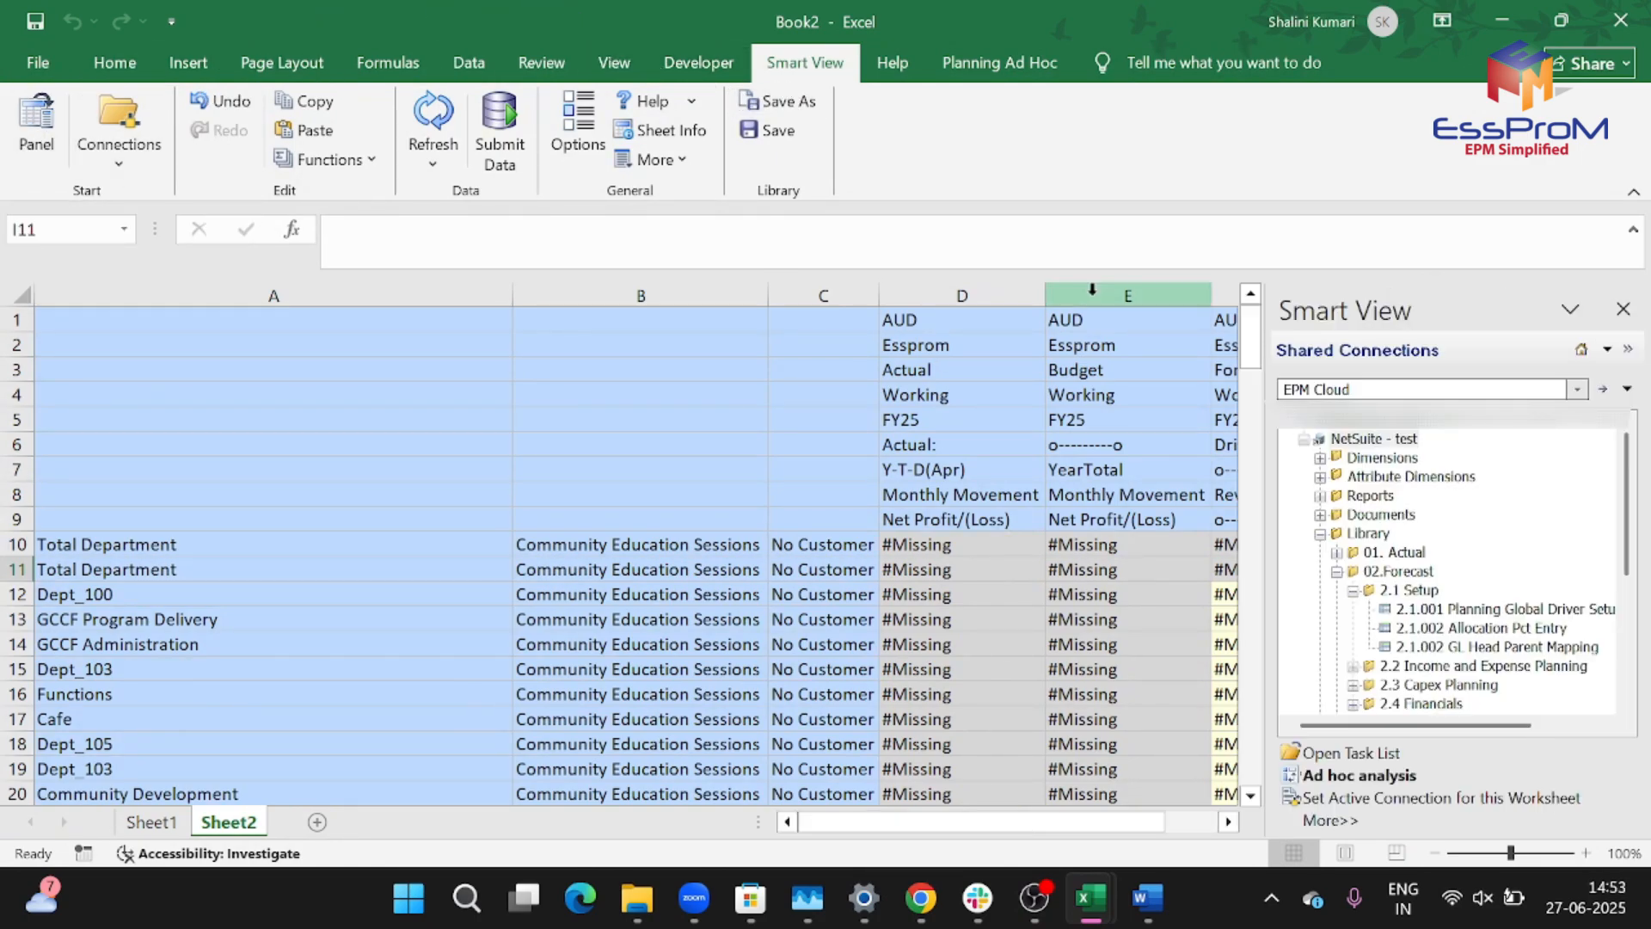
right_click(1367, 440)
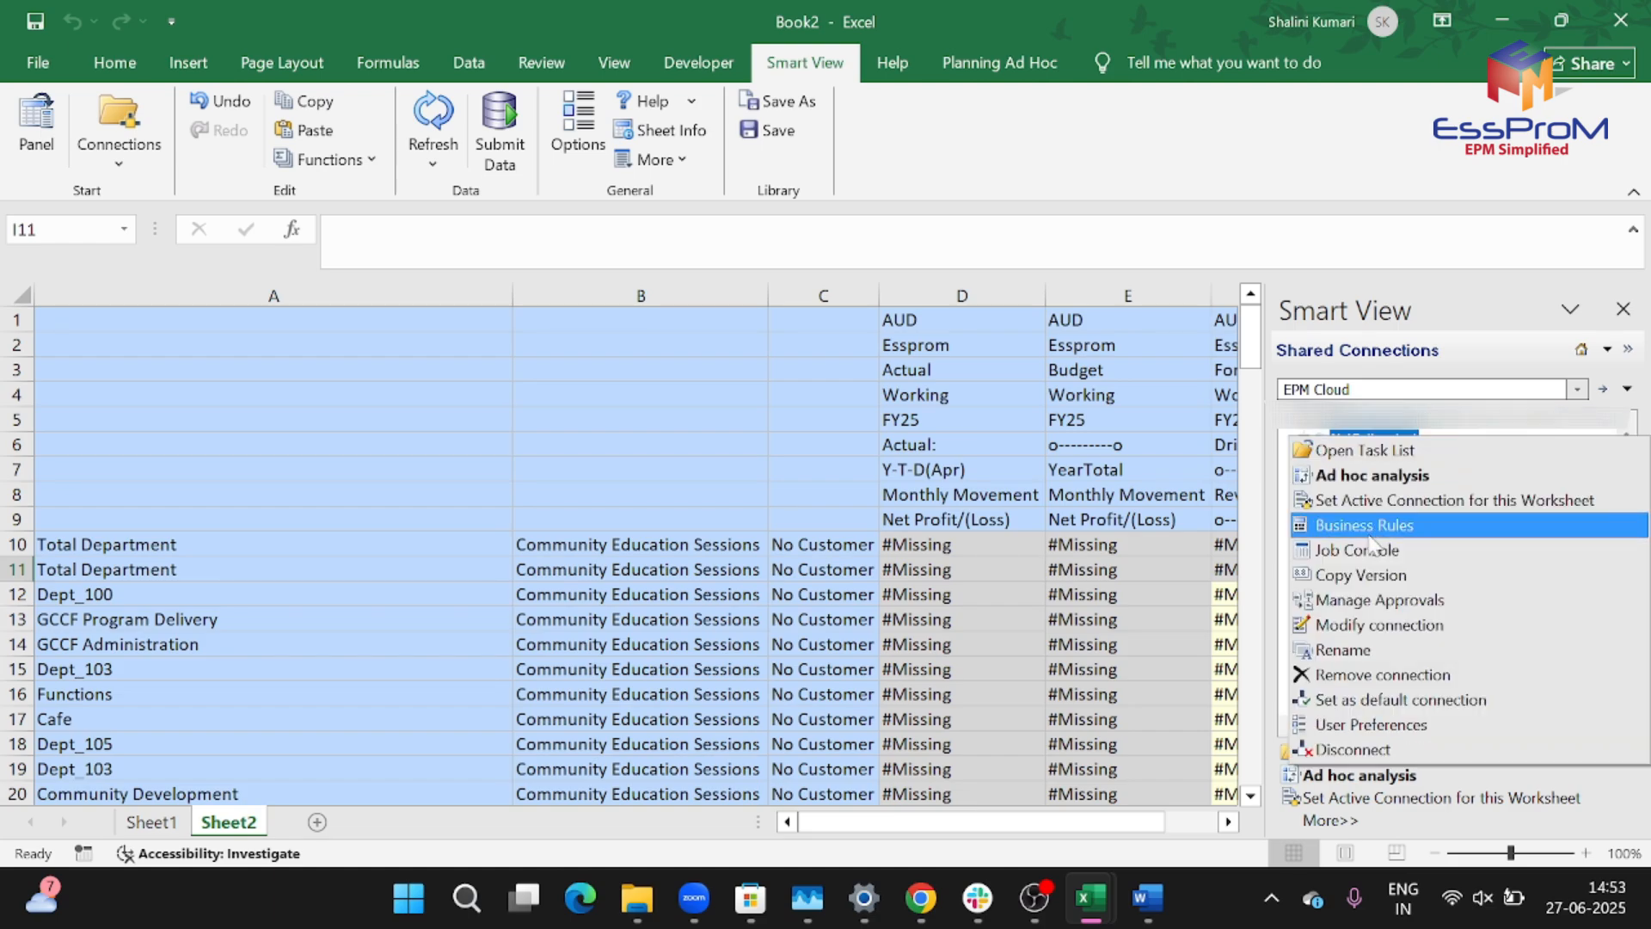
left_click(1479, 553)
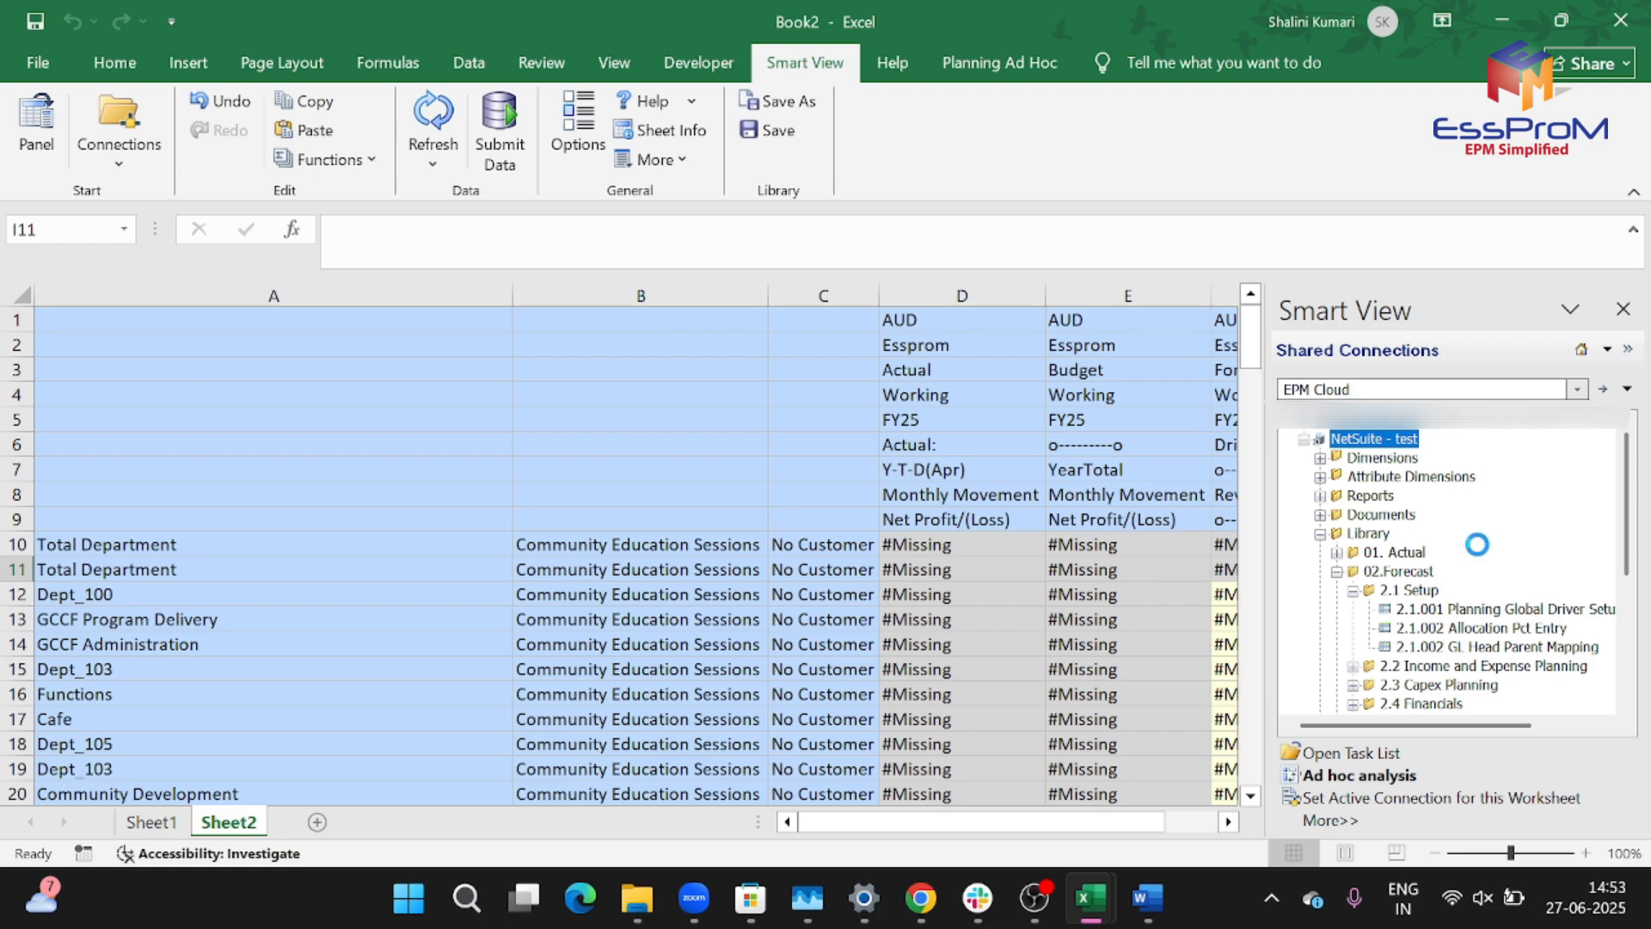
scroll(894, 473, "down", 2)
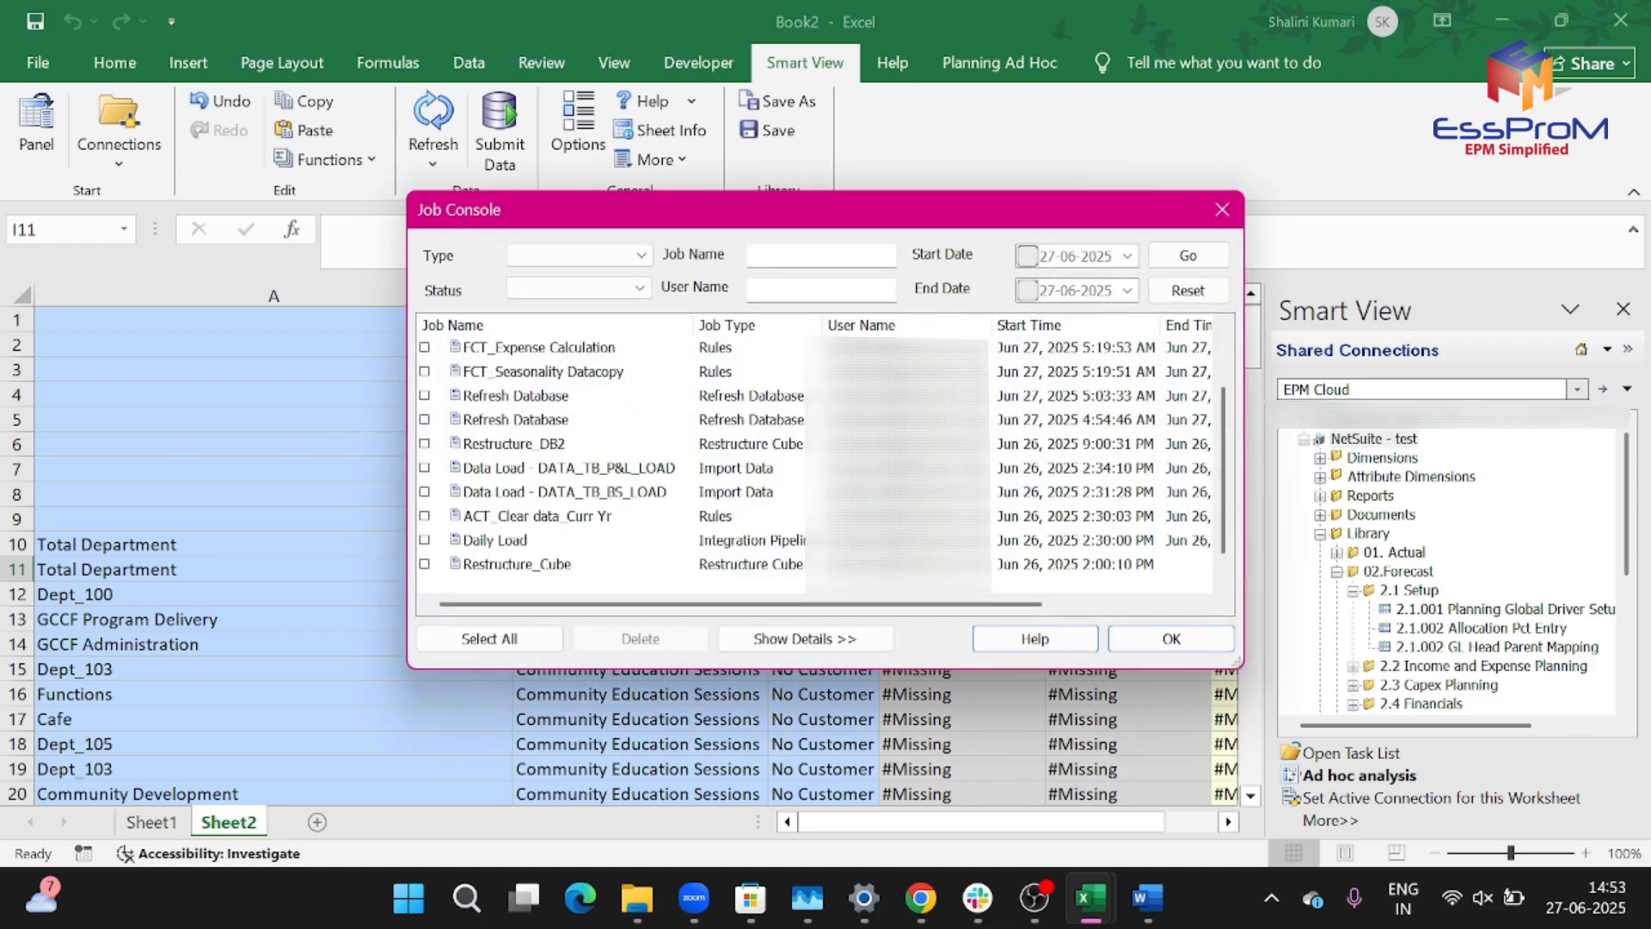
scroll(895, 473, "up", 1)
scroll(895, 473, "up", 1)
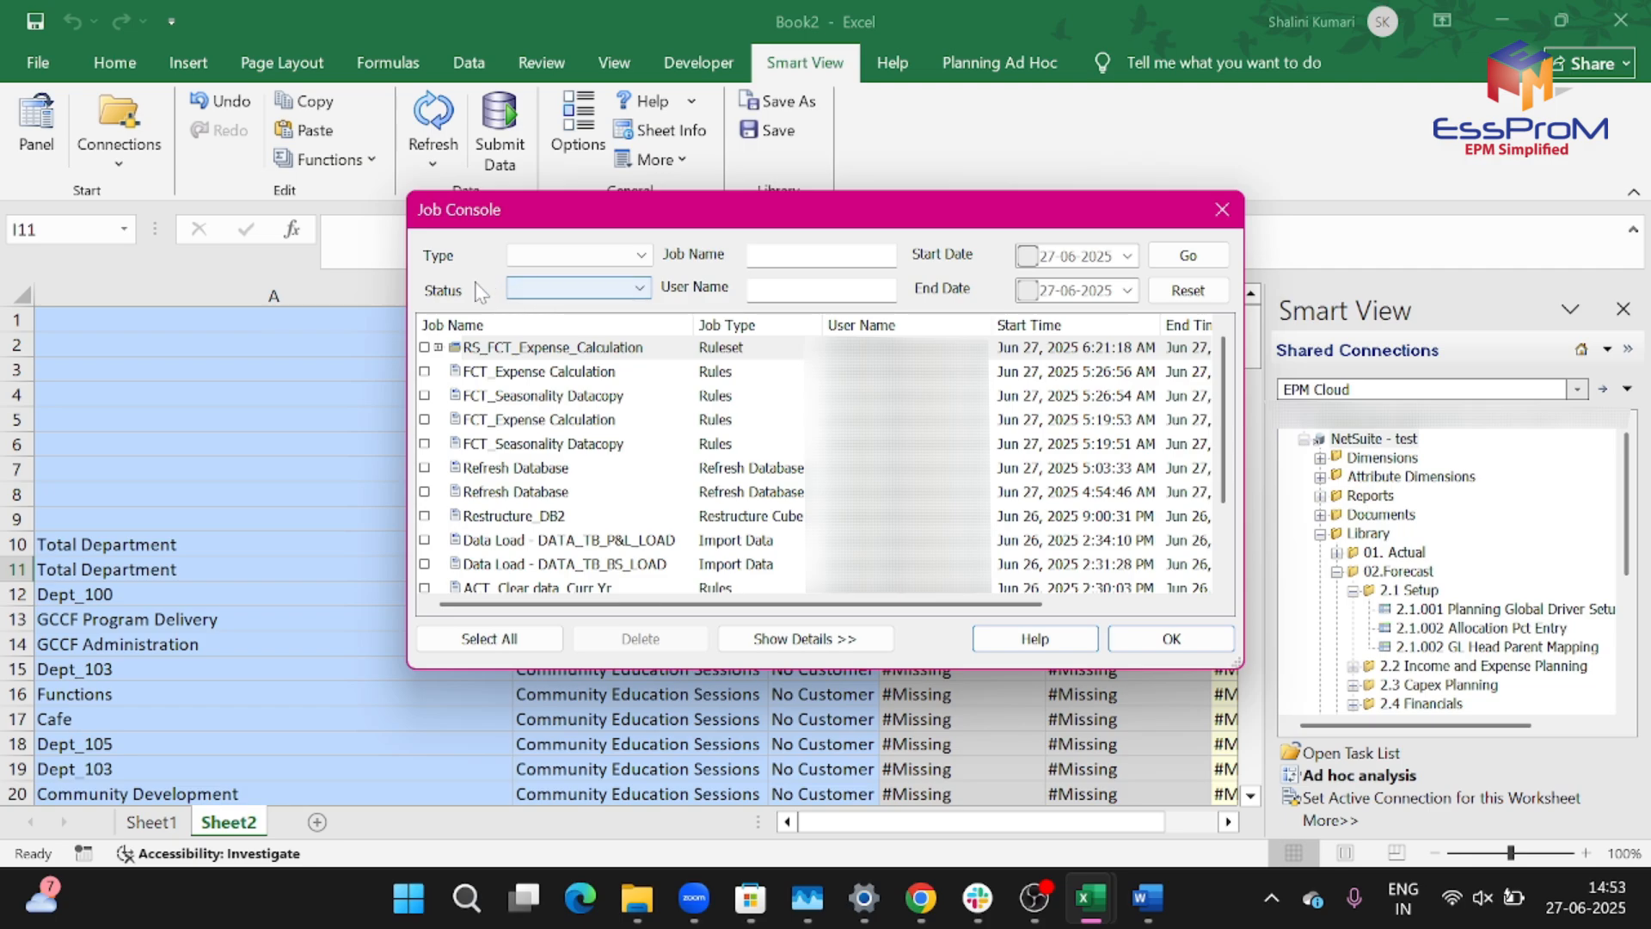
- Filter the Job Console list to jobs with status Completed, review the other status options, and close the console
left_click(639, 291)
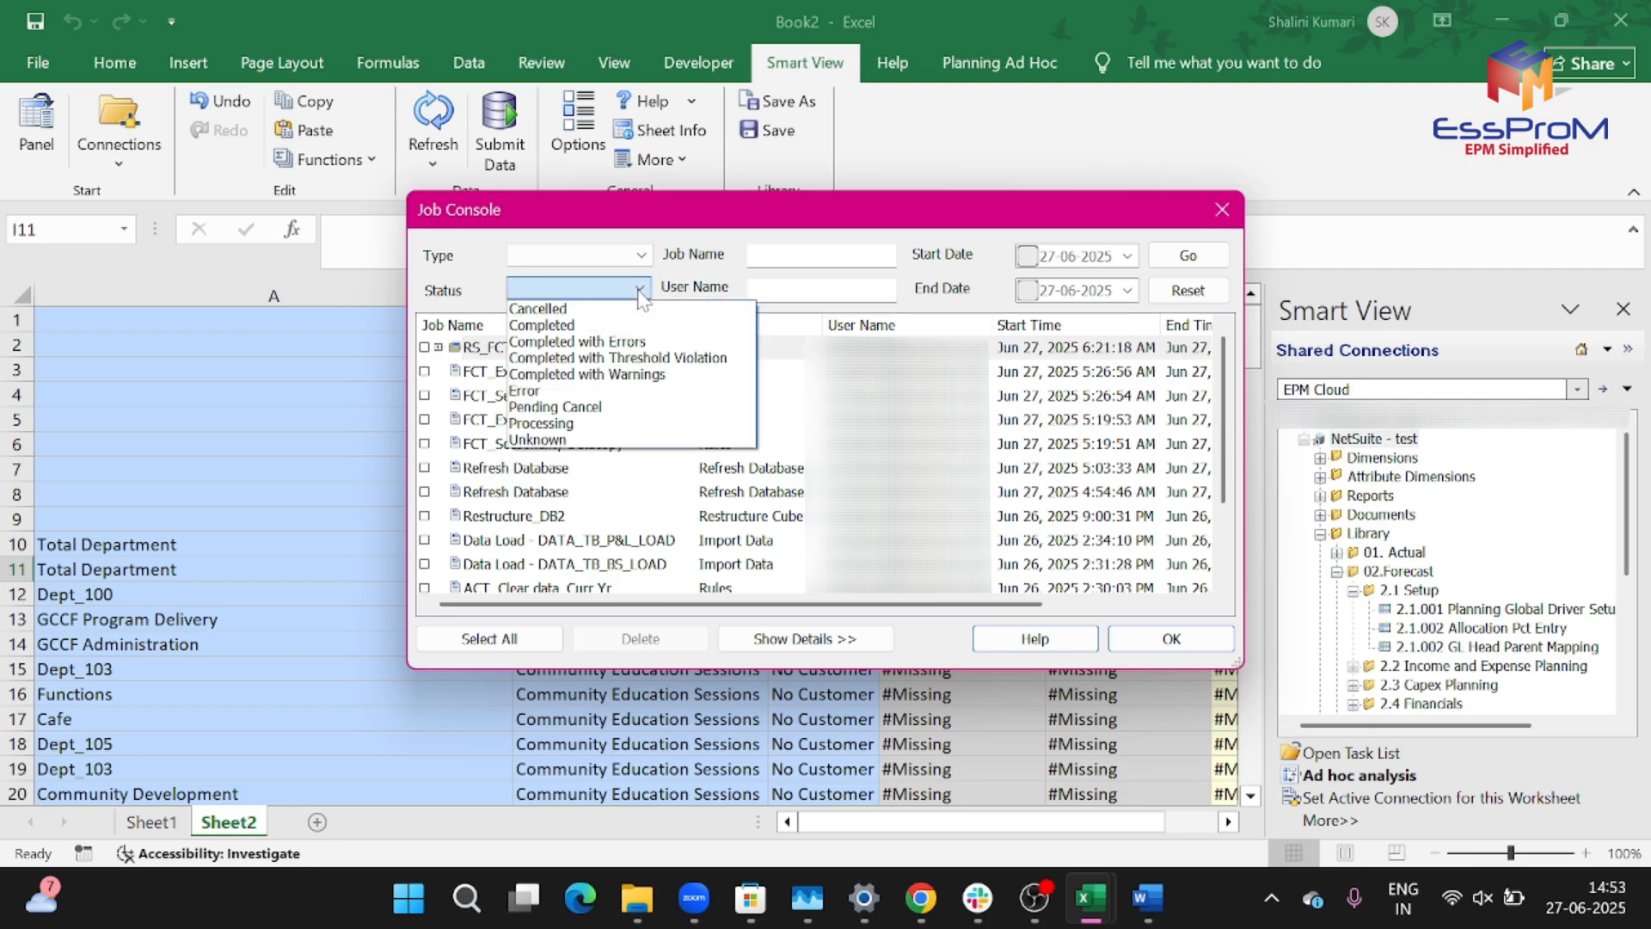
left_click(608, 327)
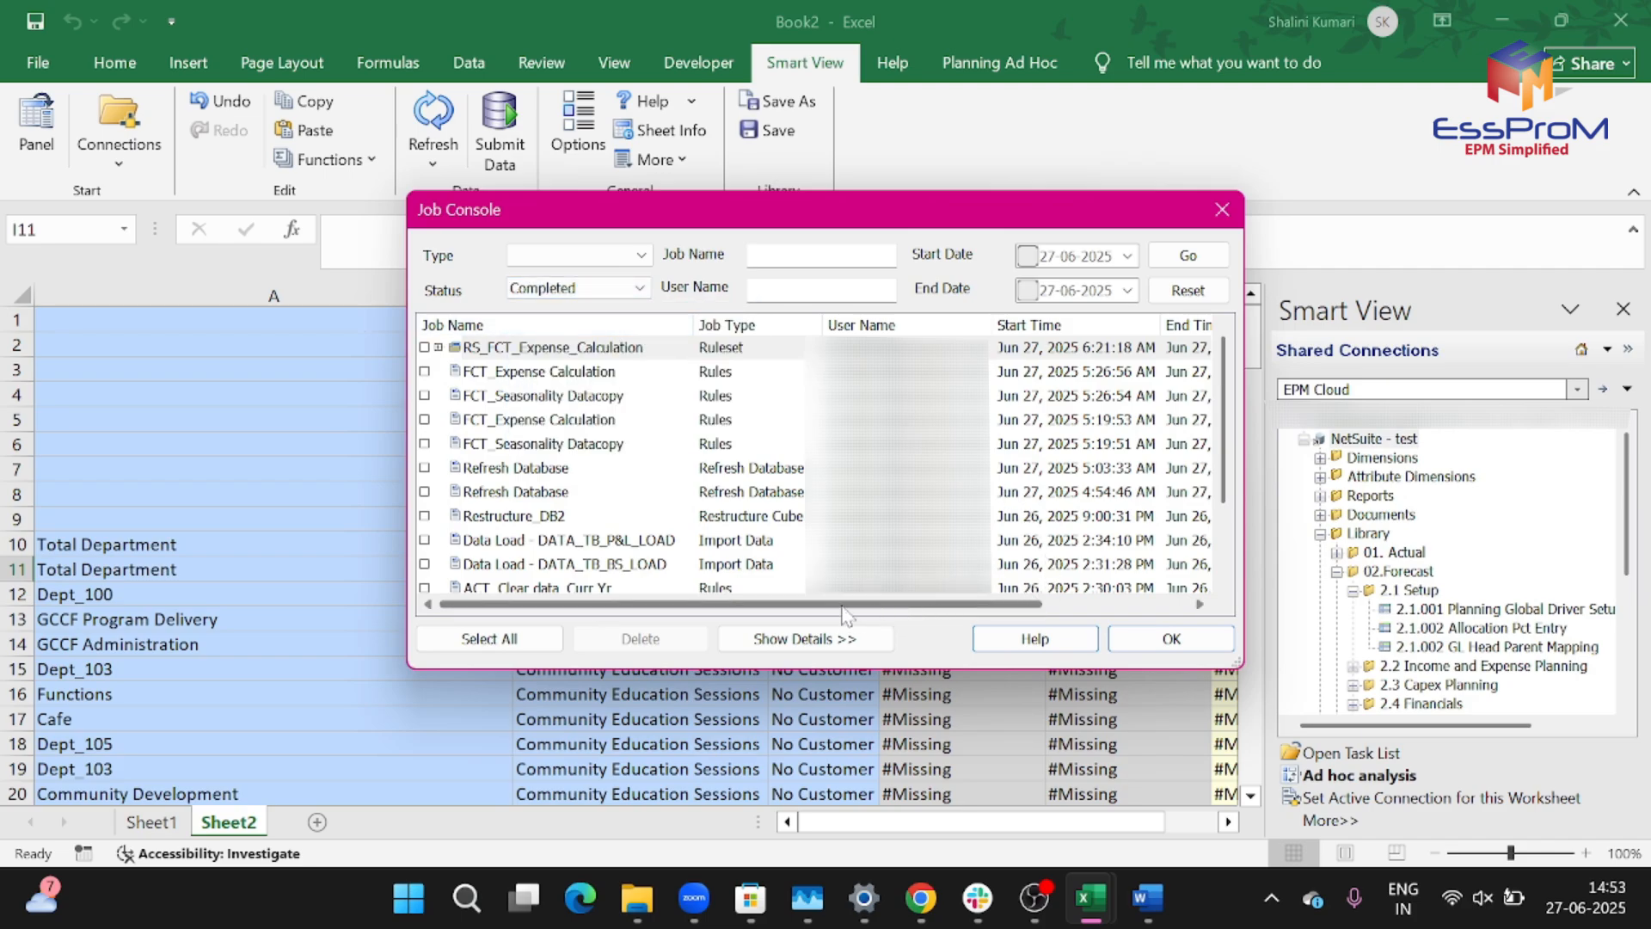
scroll(843, 606, "down", 1)
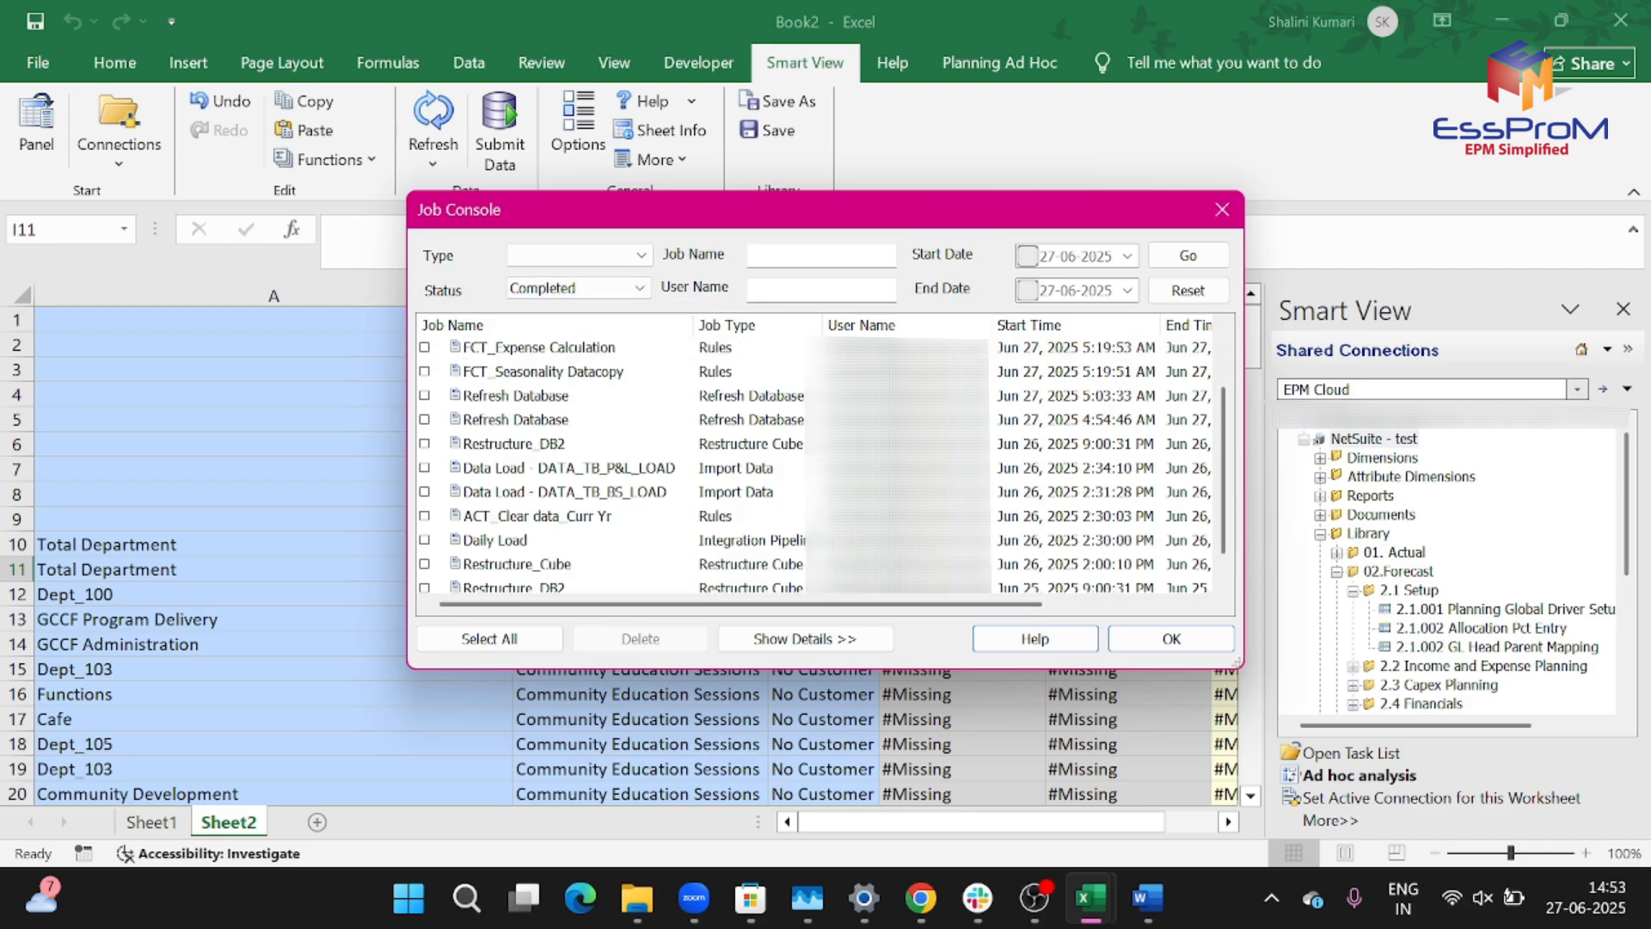
left_click(1189, 257)
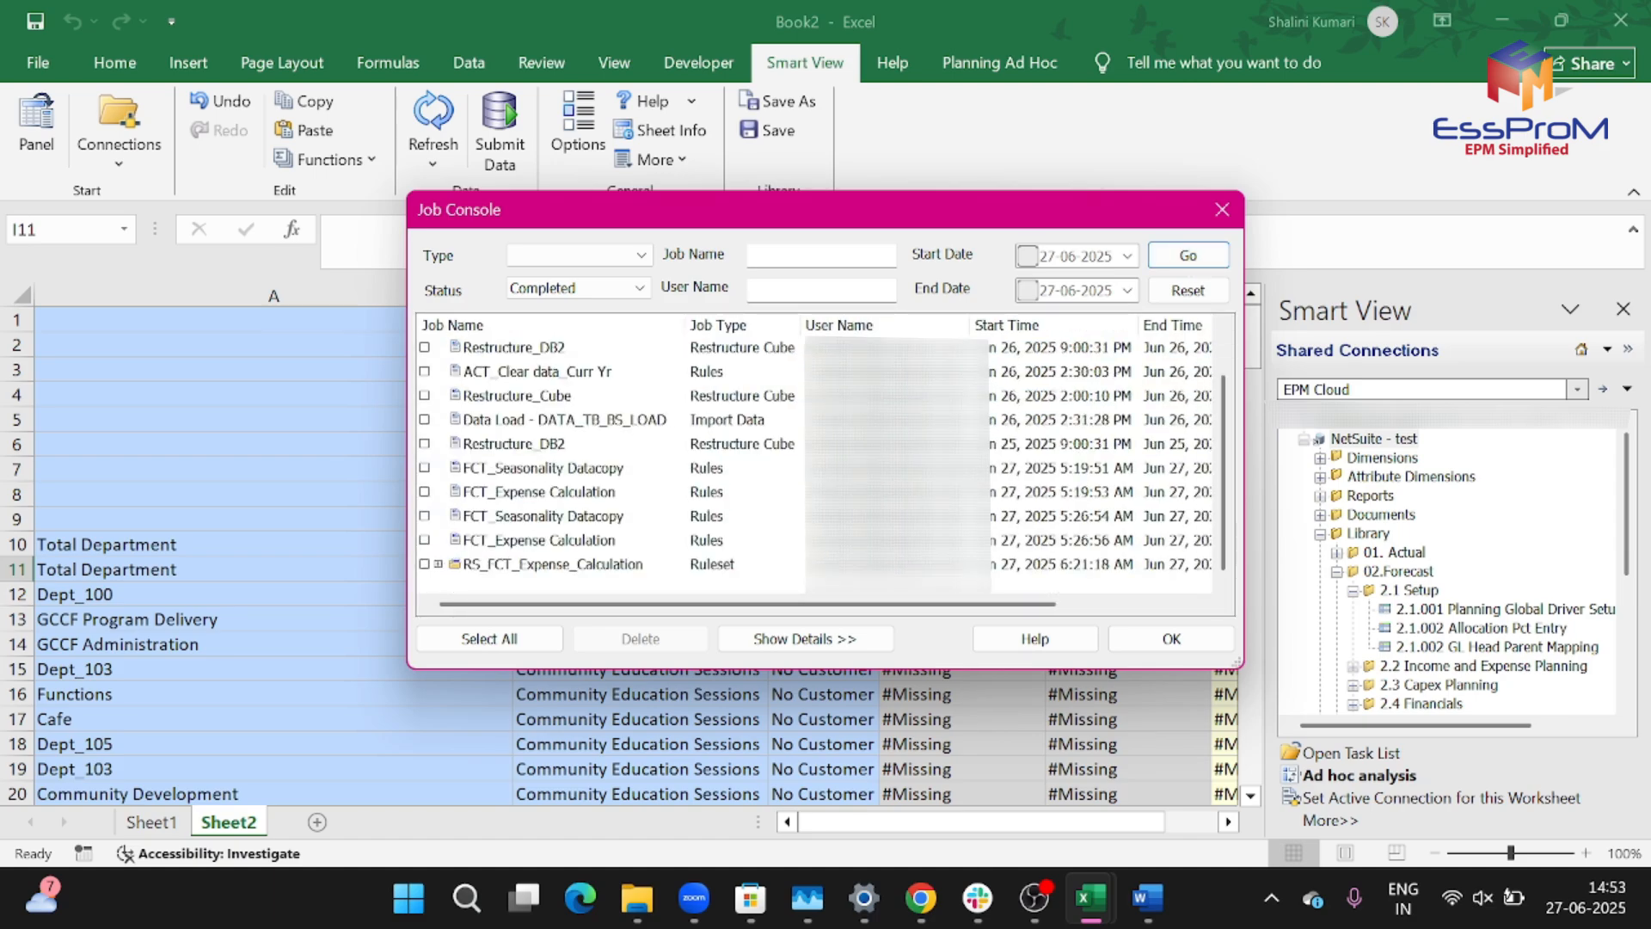
left_click(641, 288)
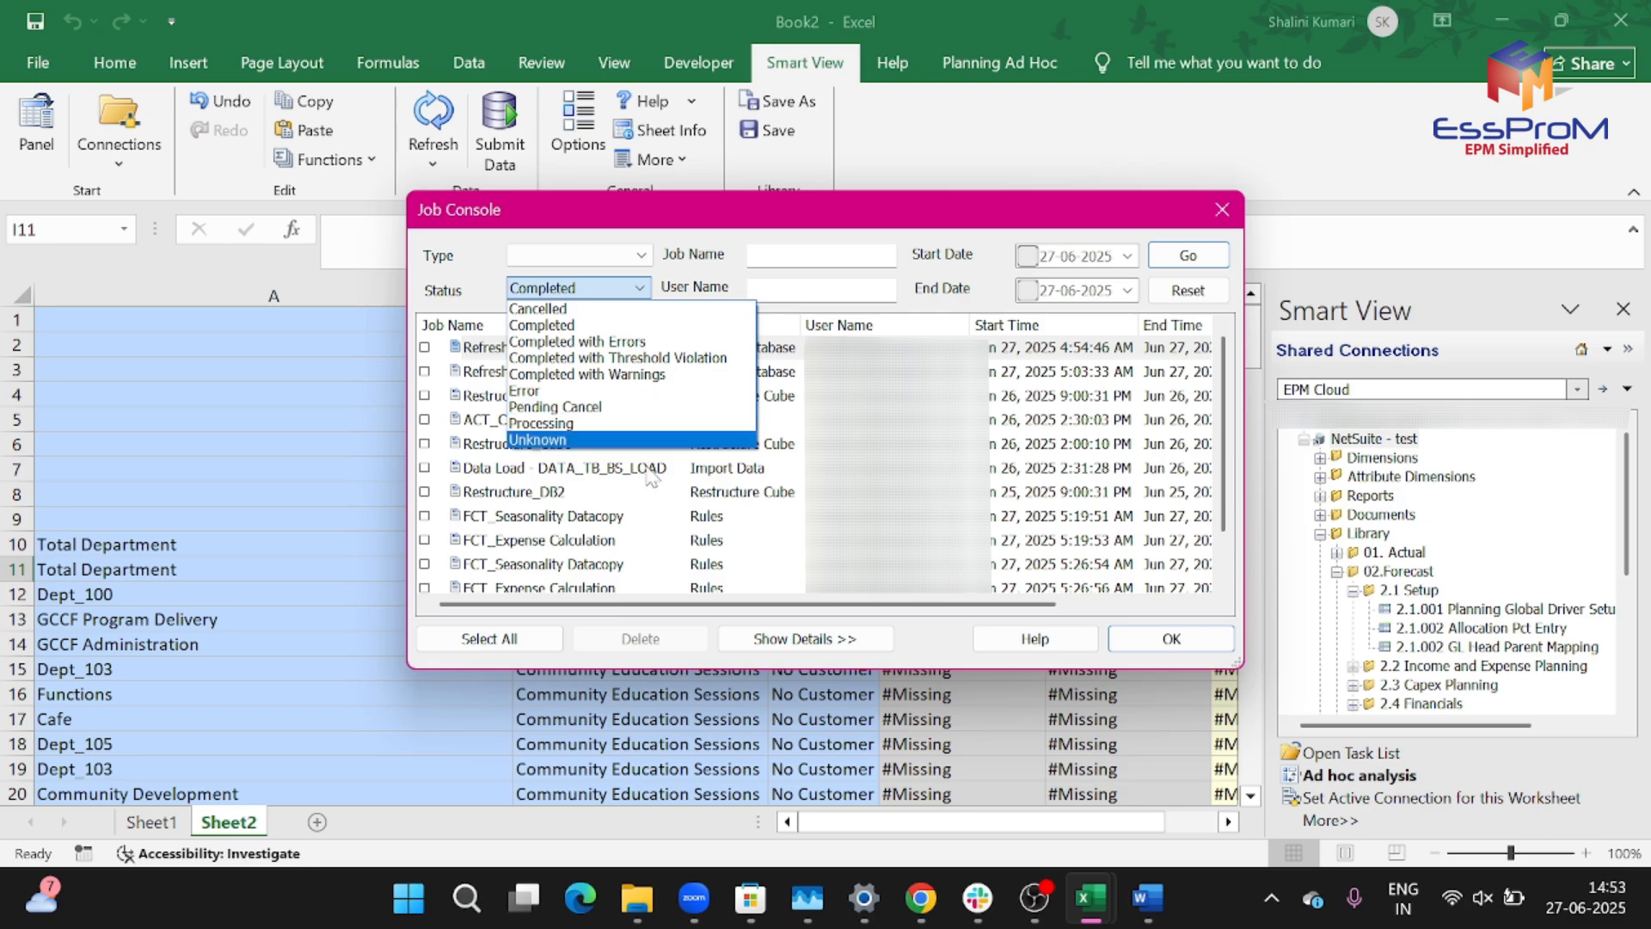
left_click(1142, 645)
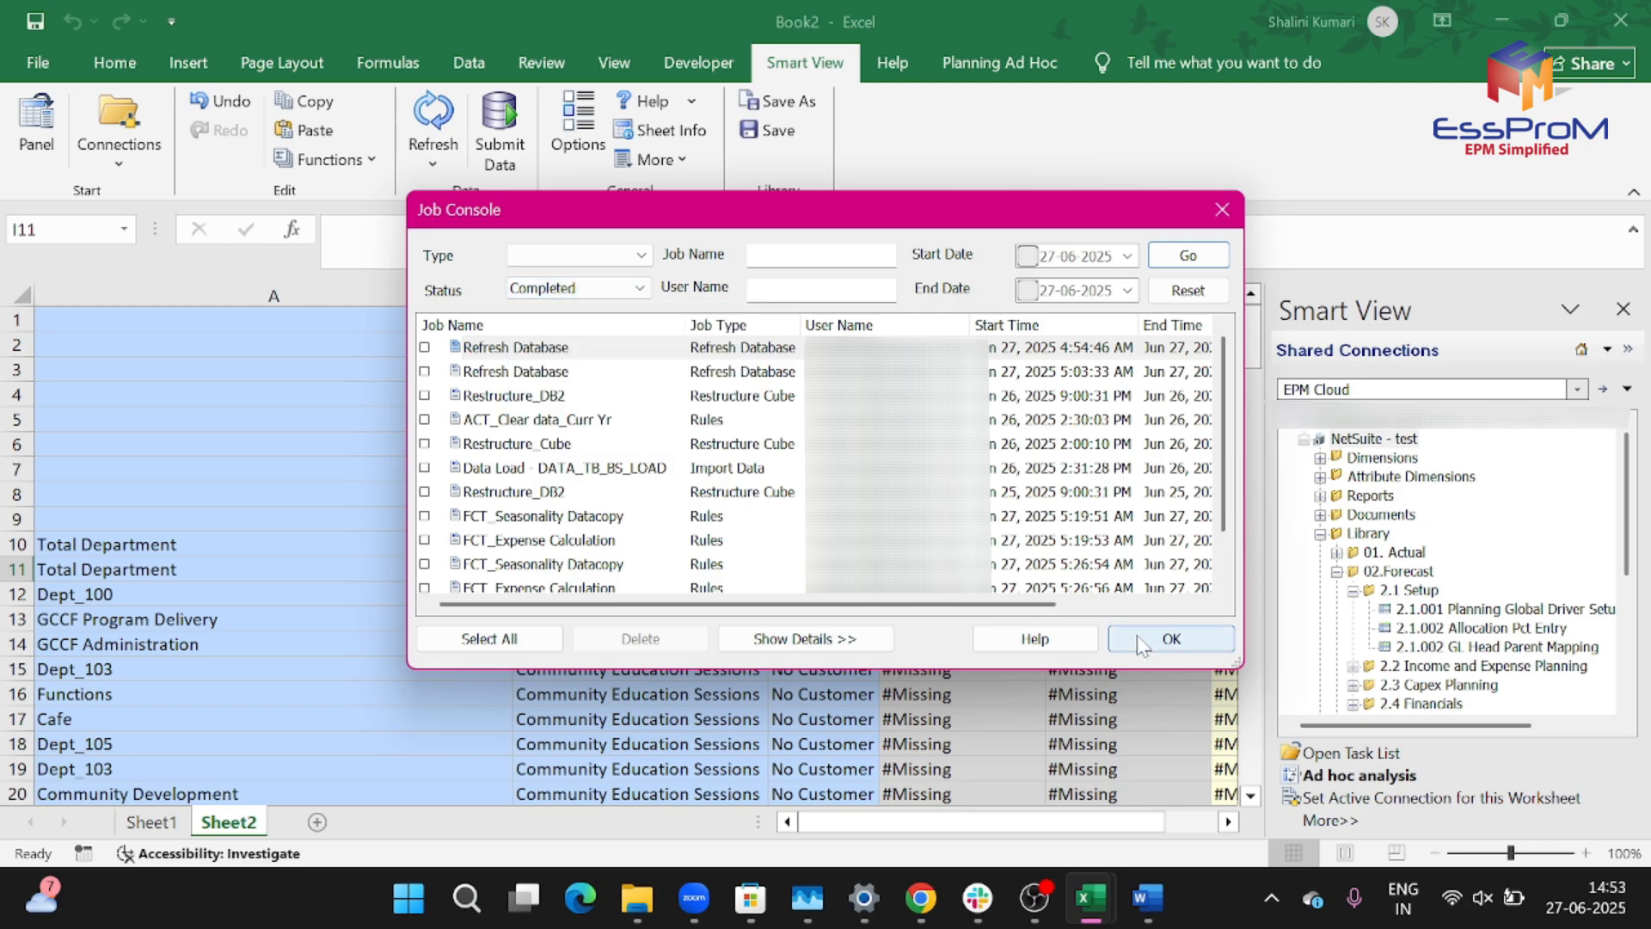